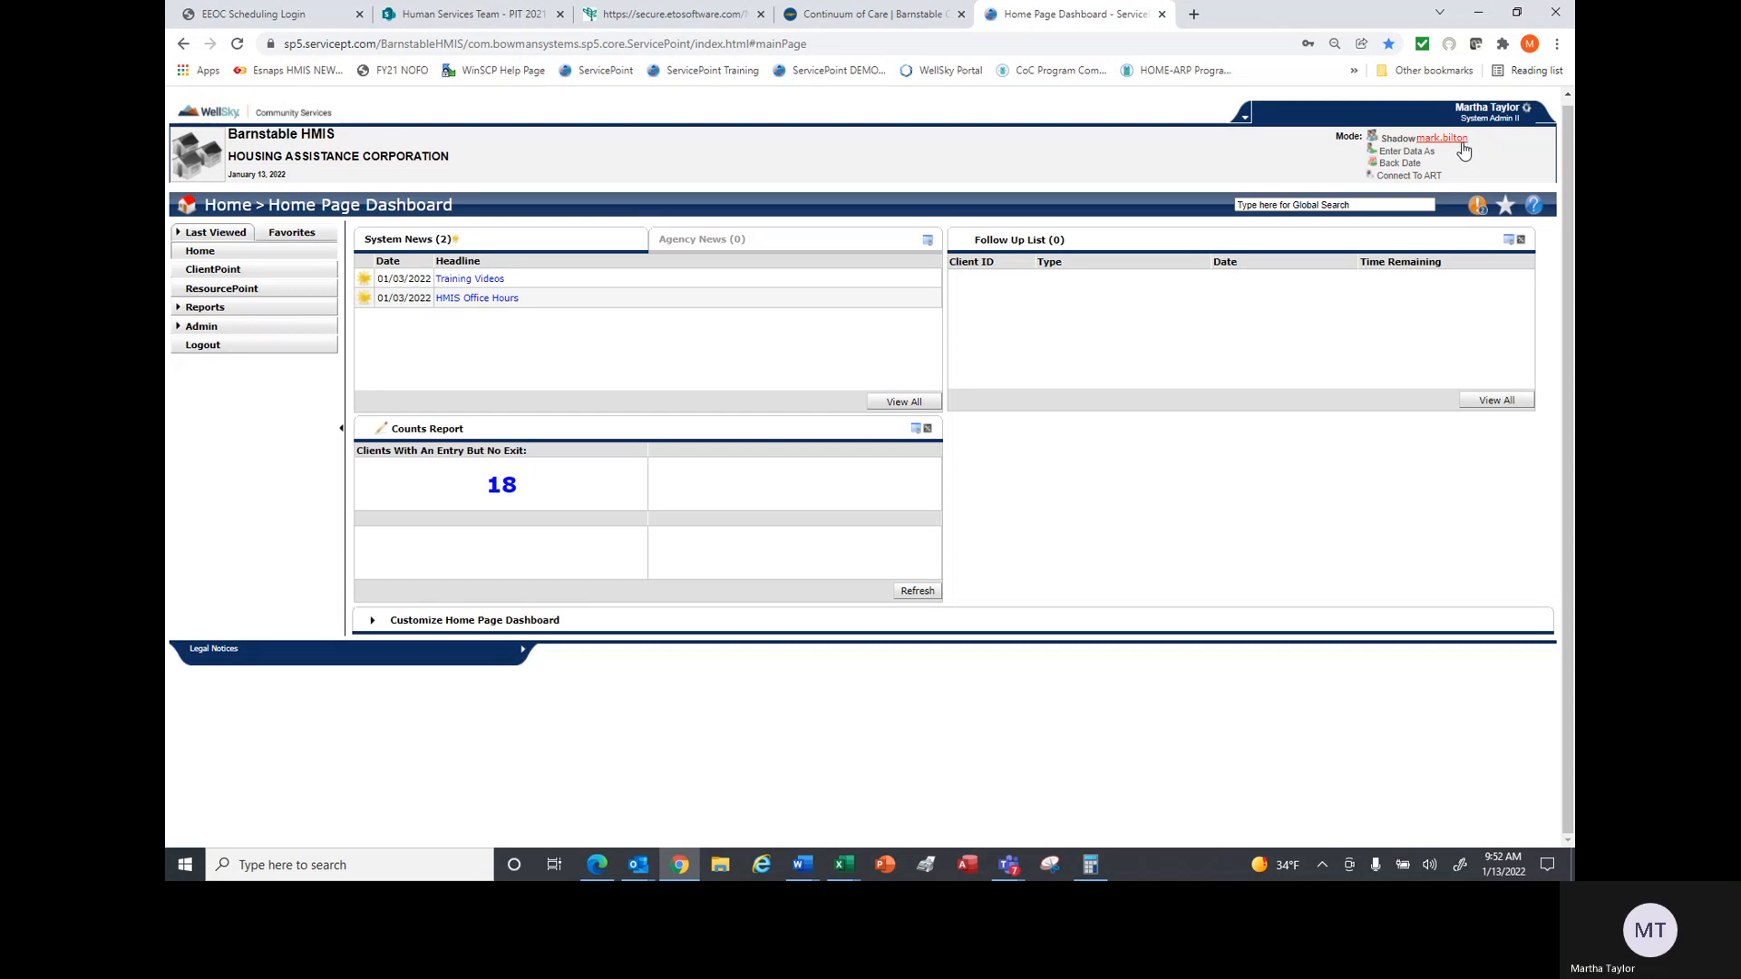
# - Switch data entry to the Coordinated Entry provider and set the back date to 01/01/2022
pyautogui.click(1427, 155)
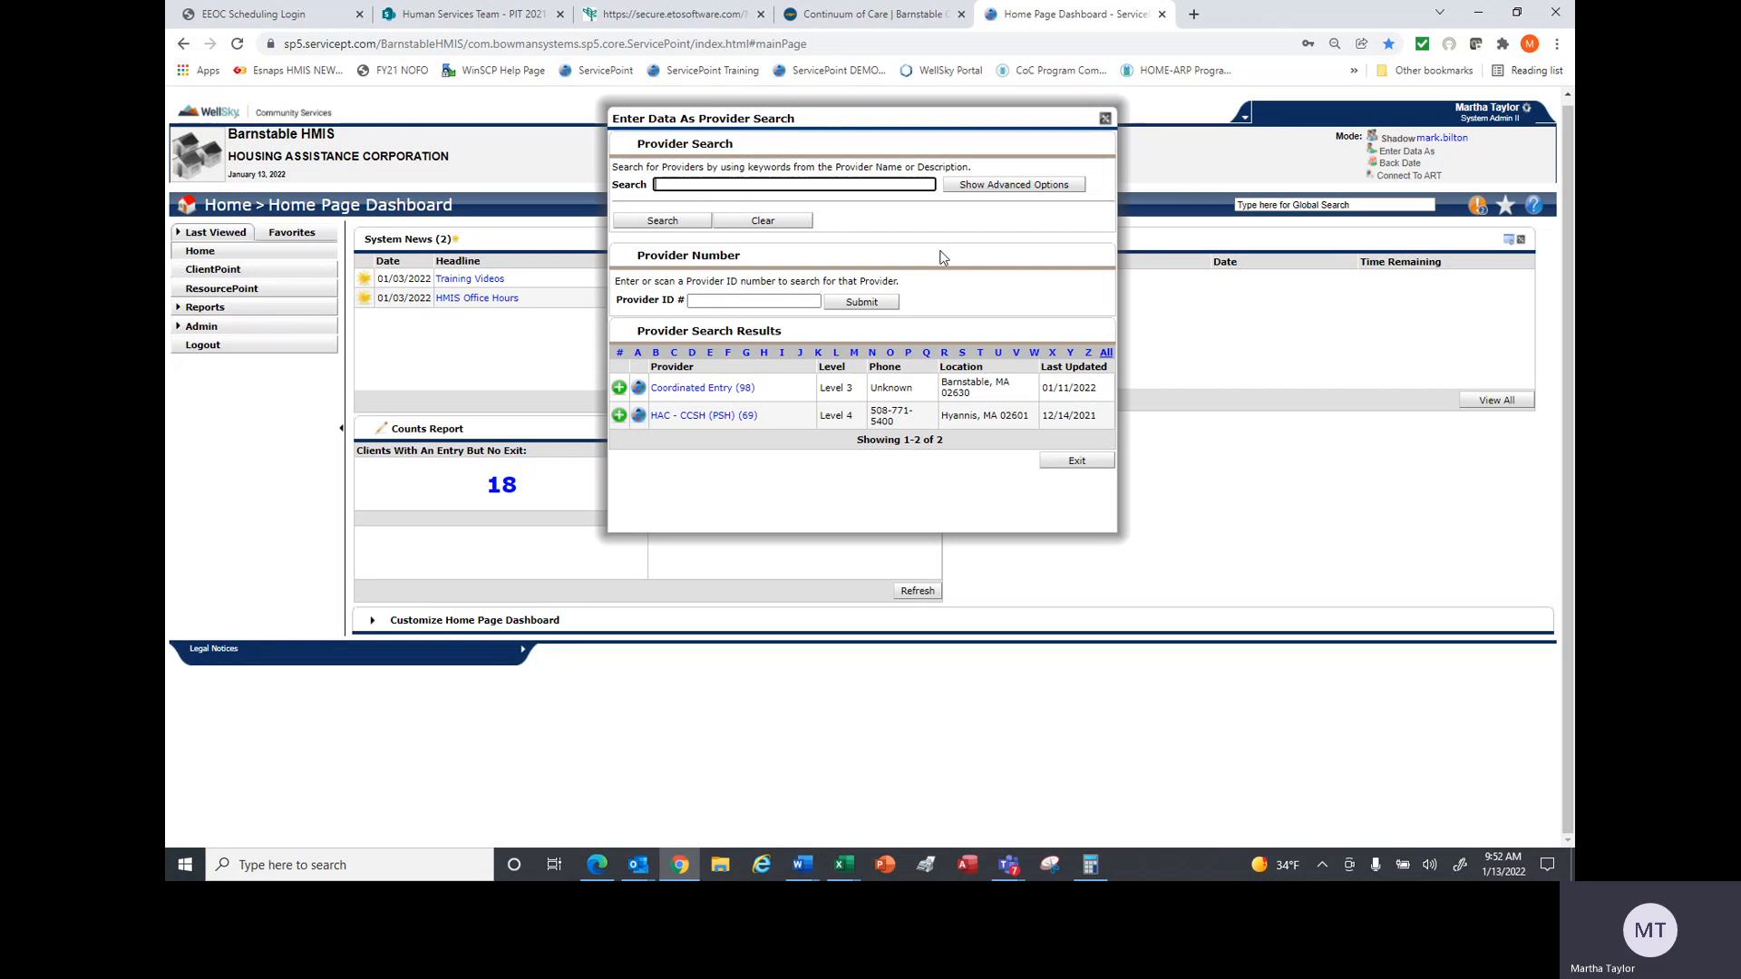
pyautogui.click(619, 388)
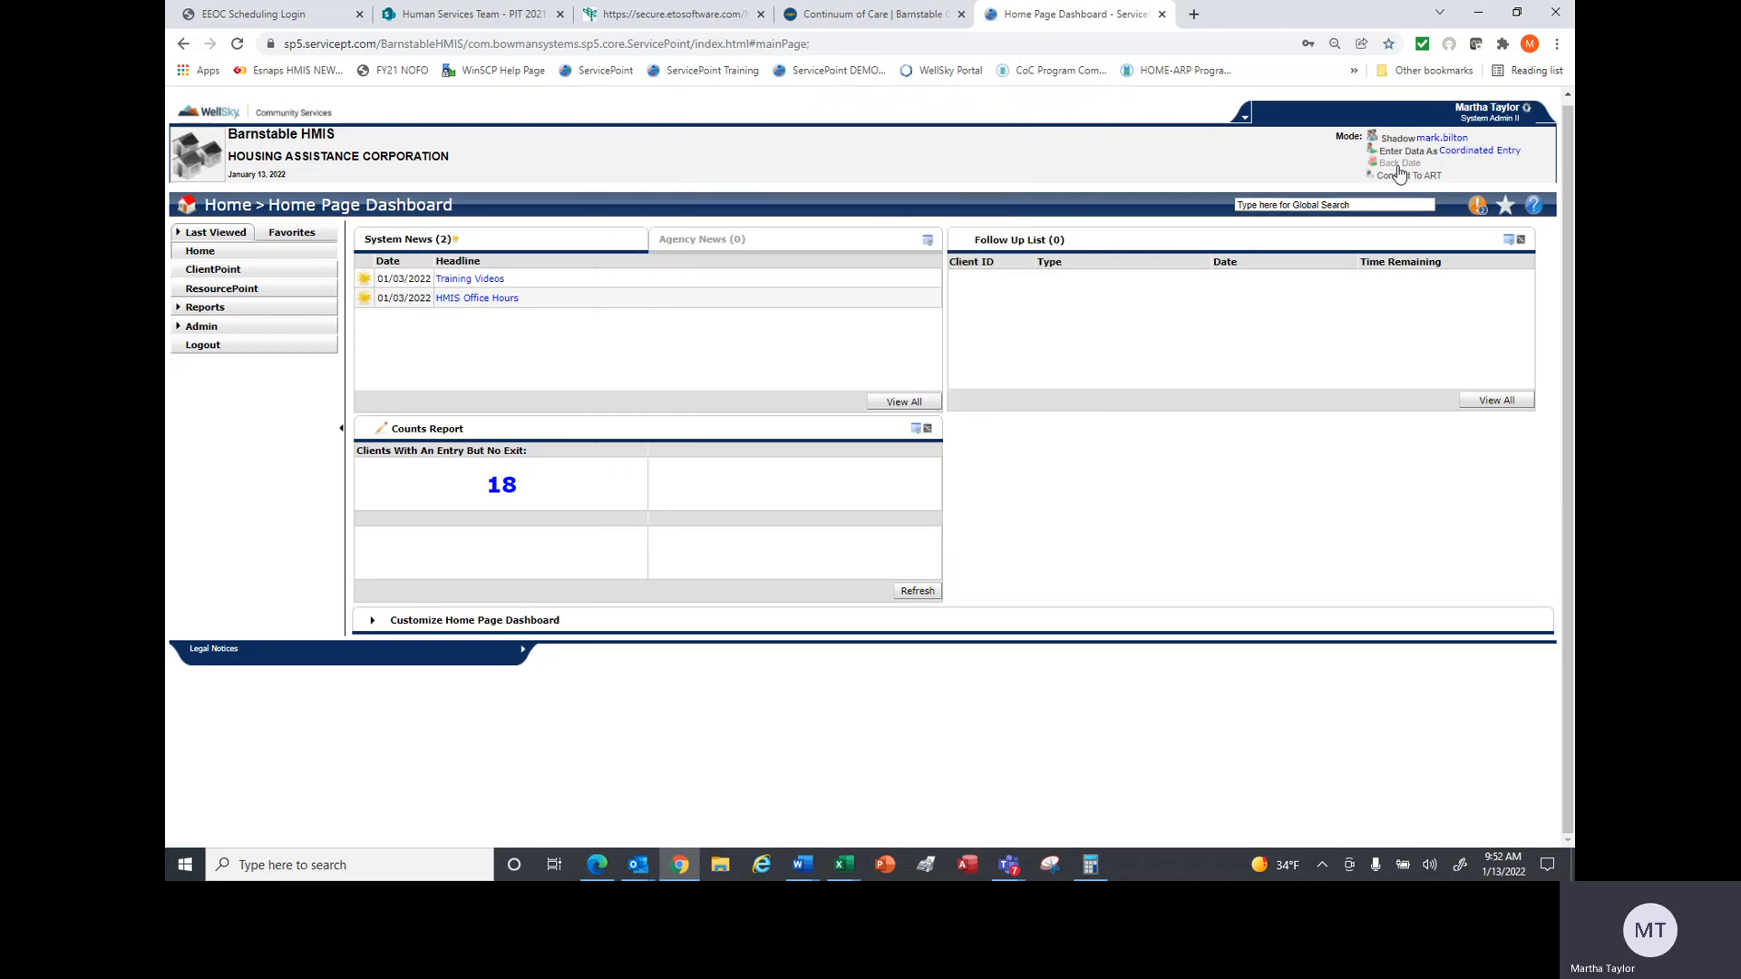
pyautogui.click(1399, 166)
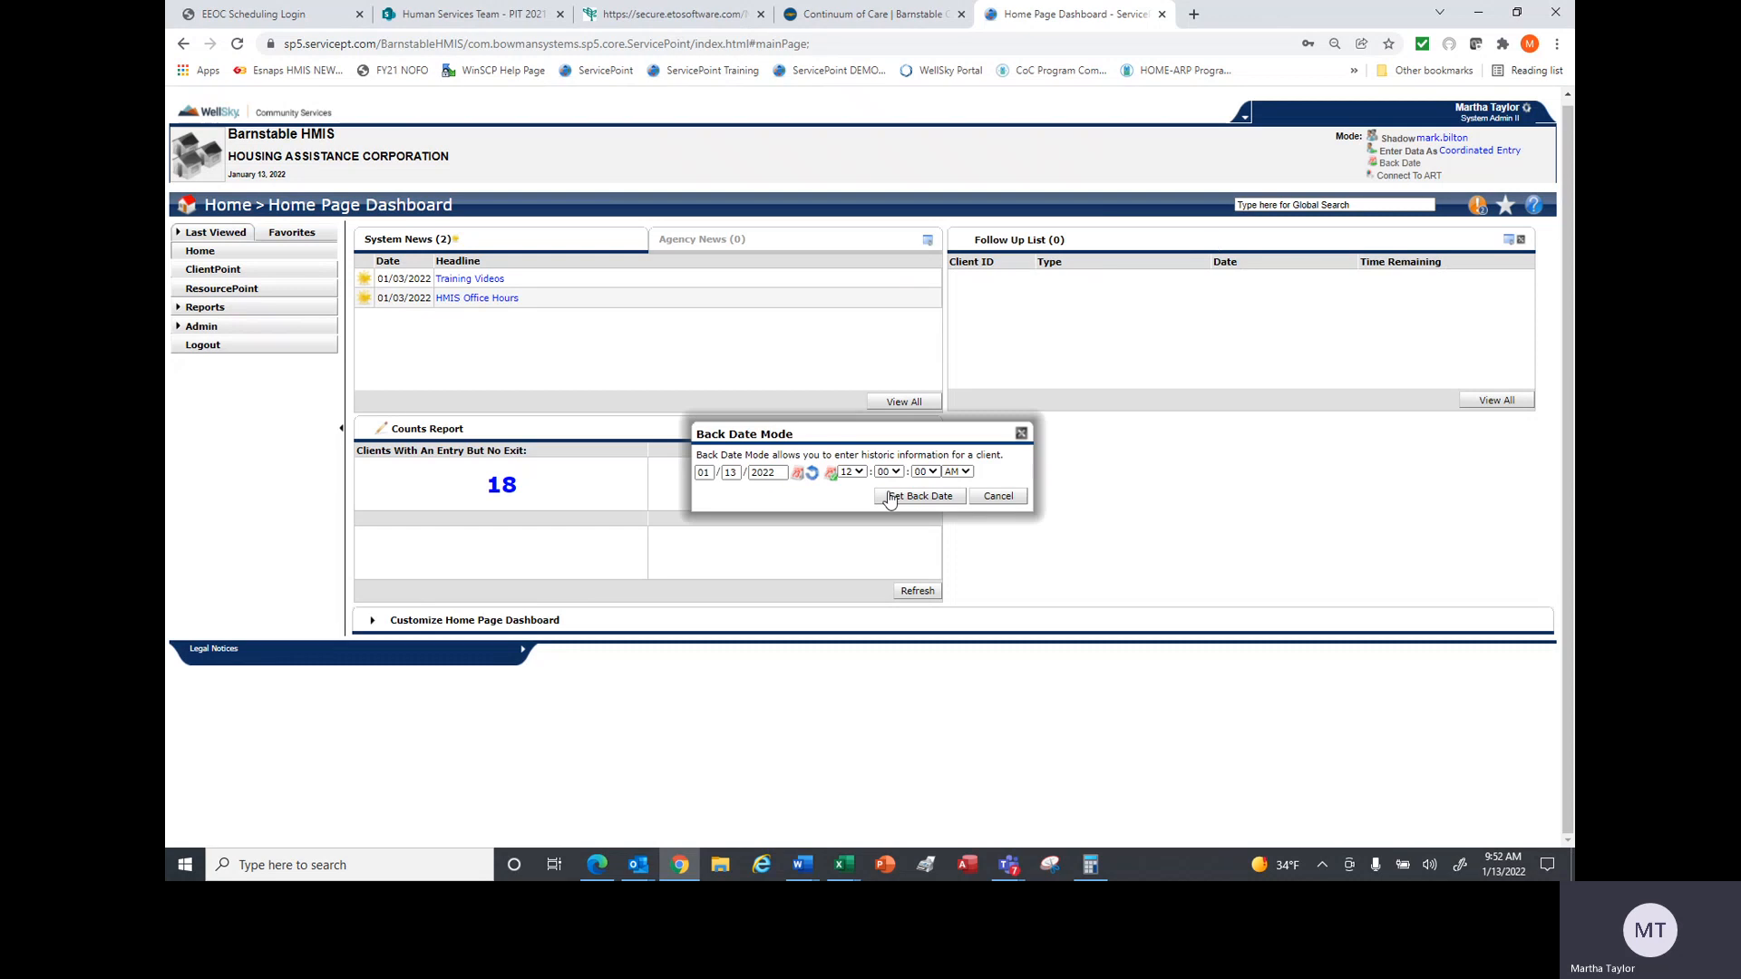
pyautogui.click(730, 472)
pyautogui.write('1')
pyautogui.click(939, 498)
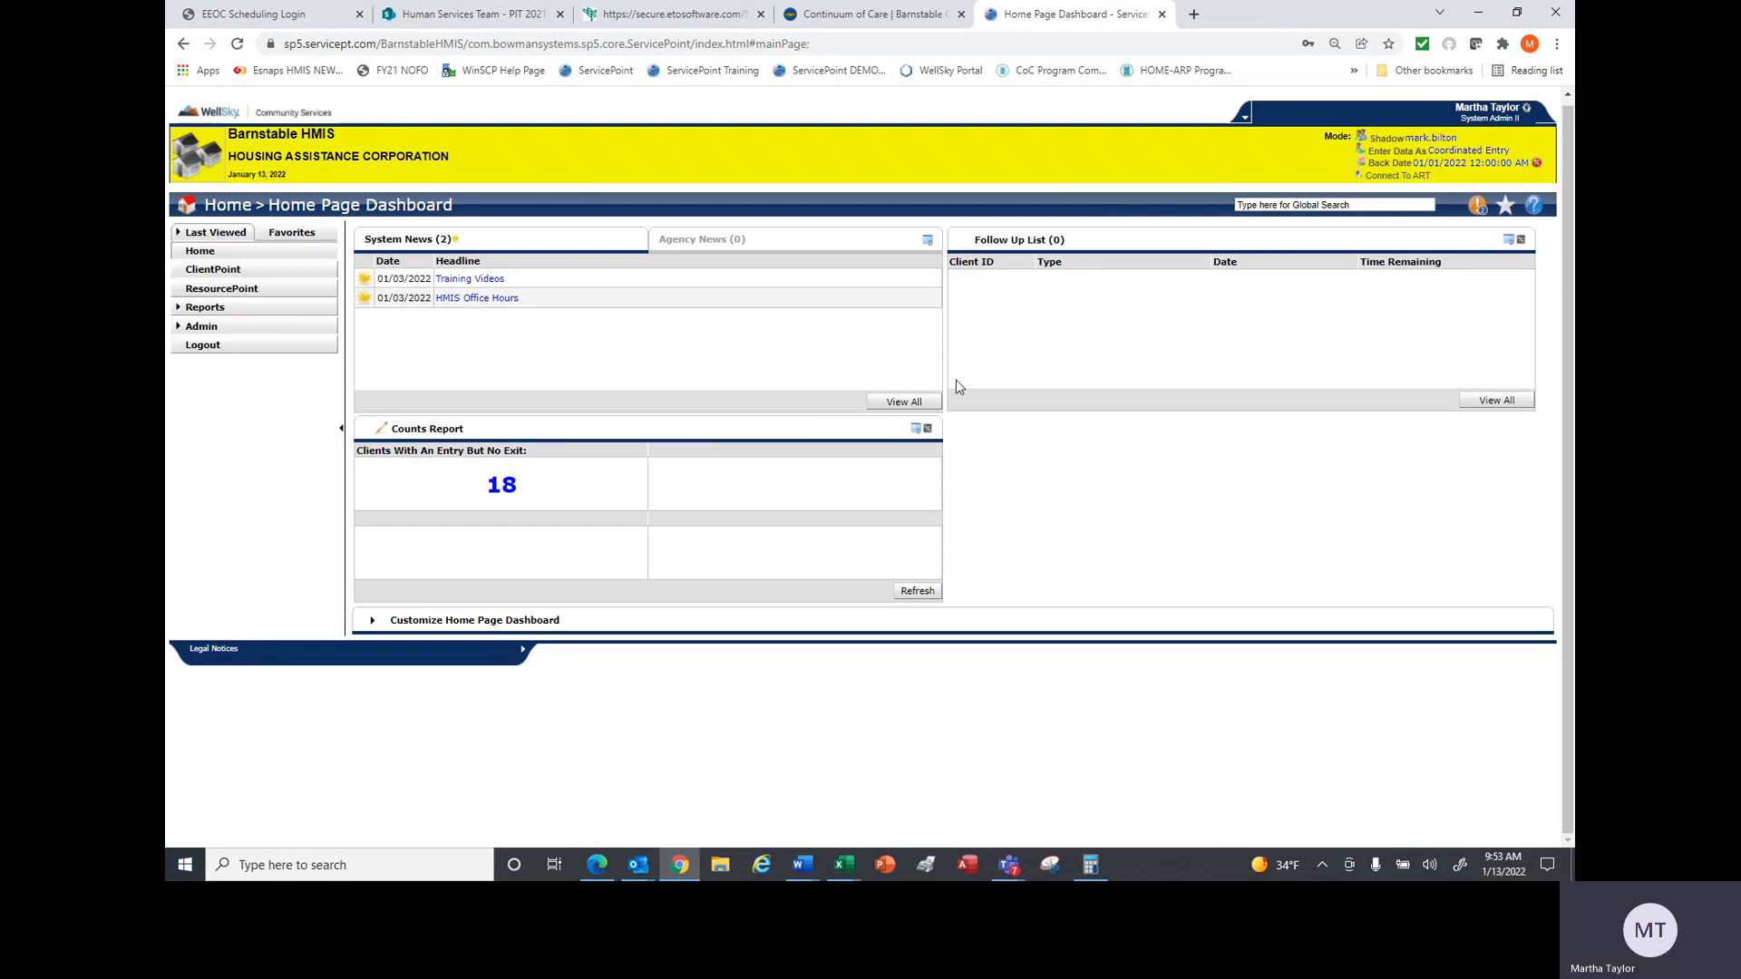
# - Open the found client's profile from the client search, keeping the current system date
pyautogui.click(213, 269)
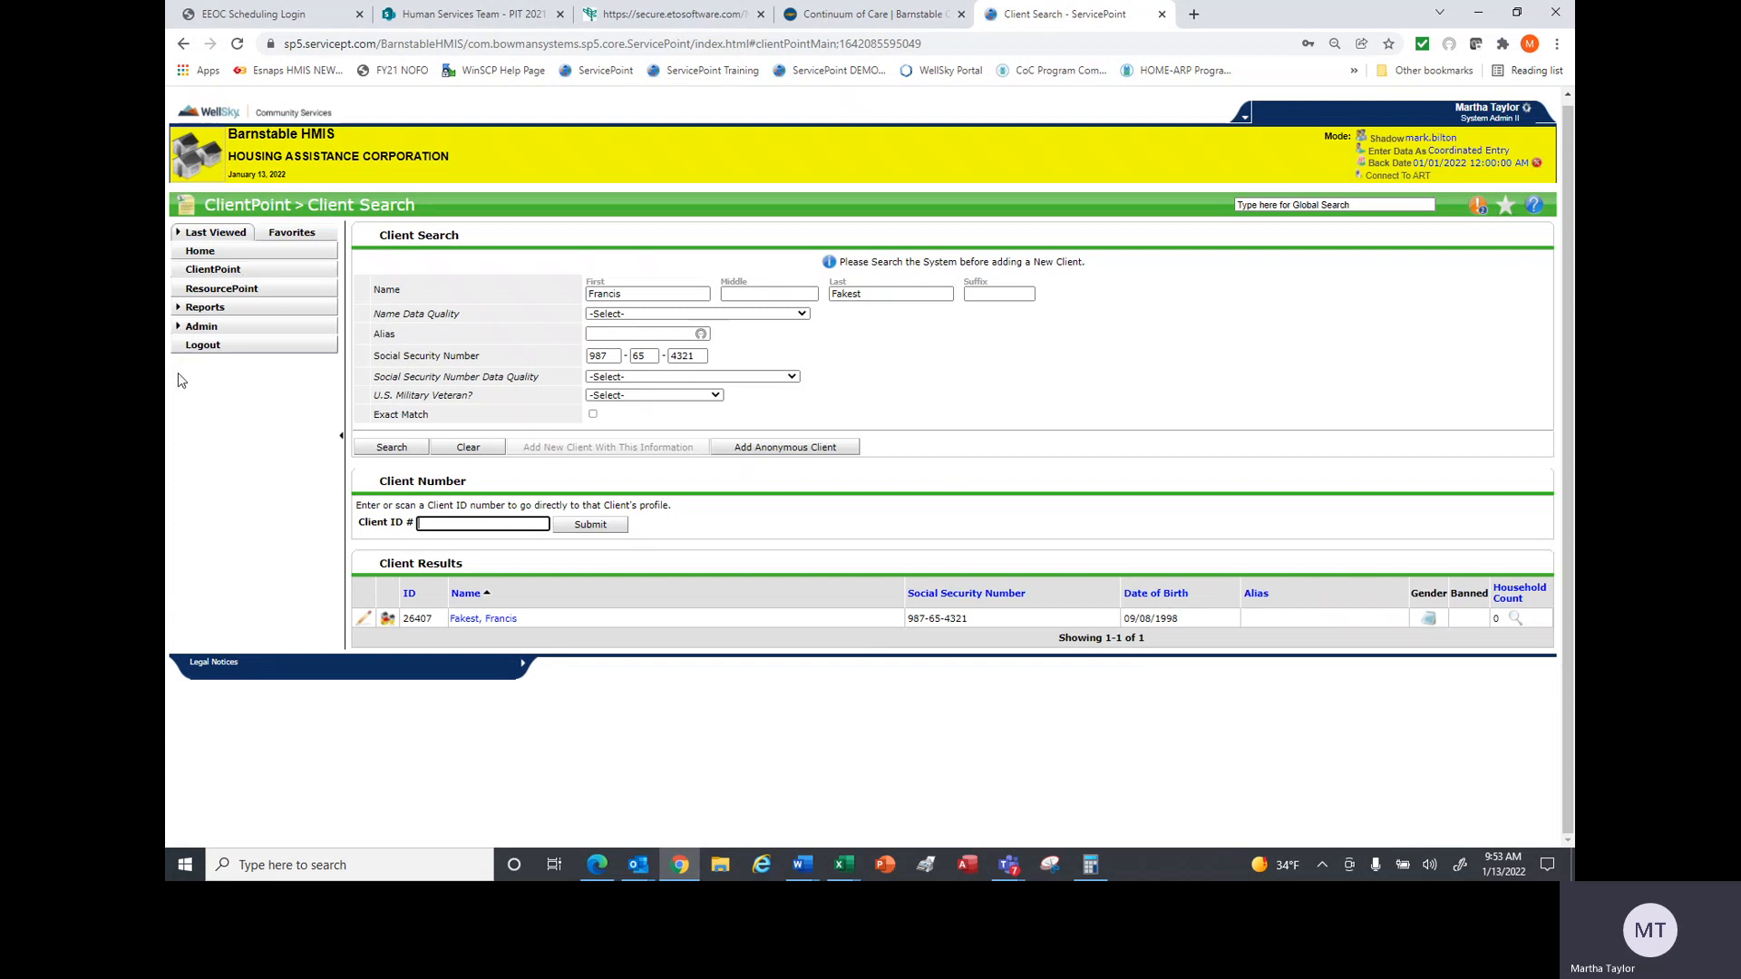
pyautogui.click(362, 620)
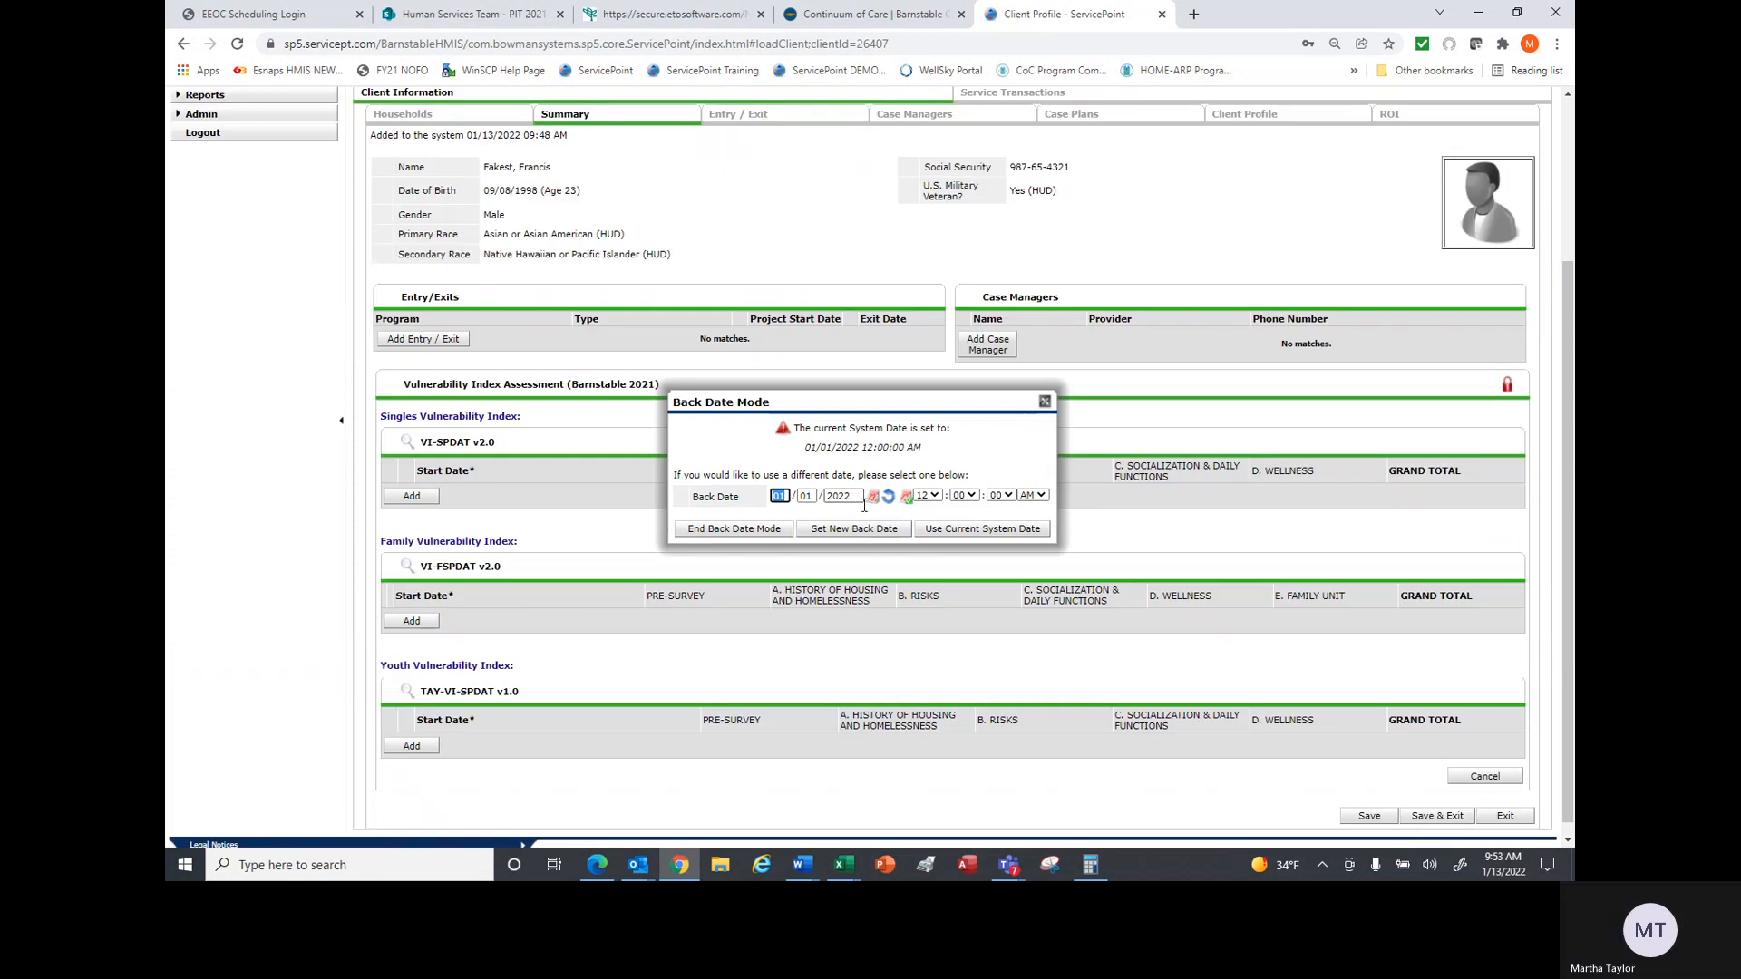
pyautogui.click(959, 534)
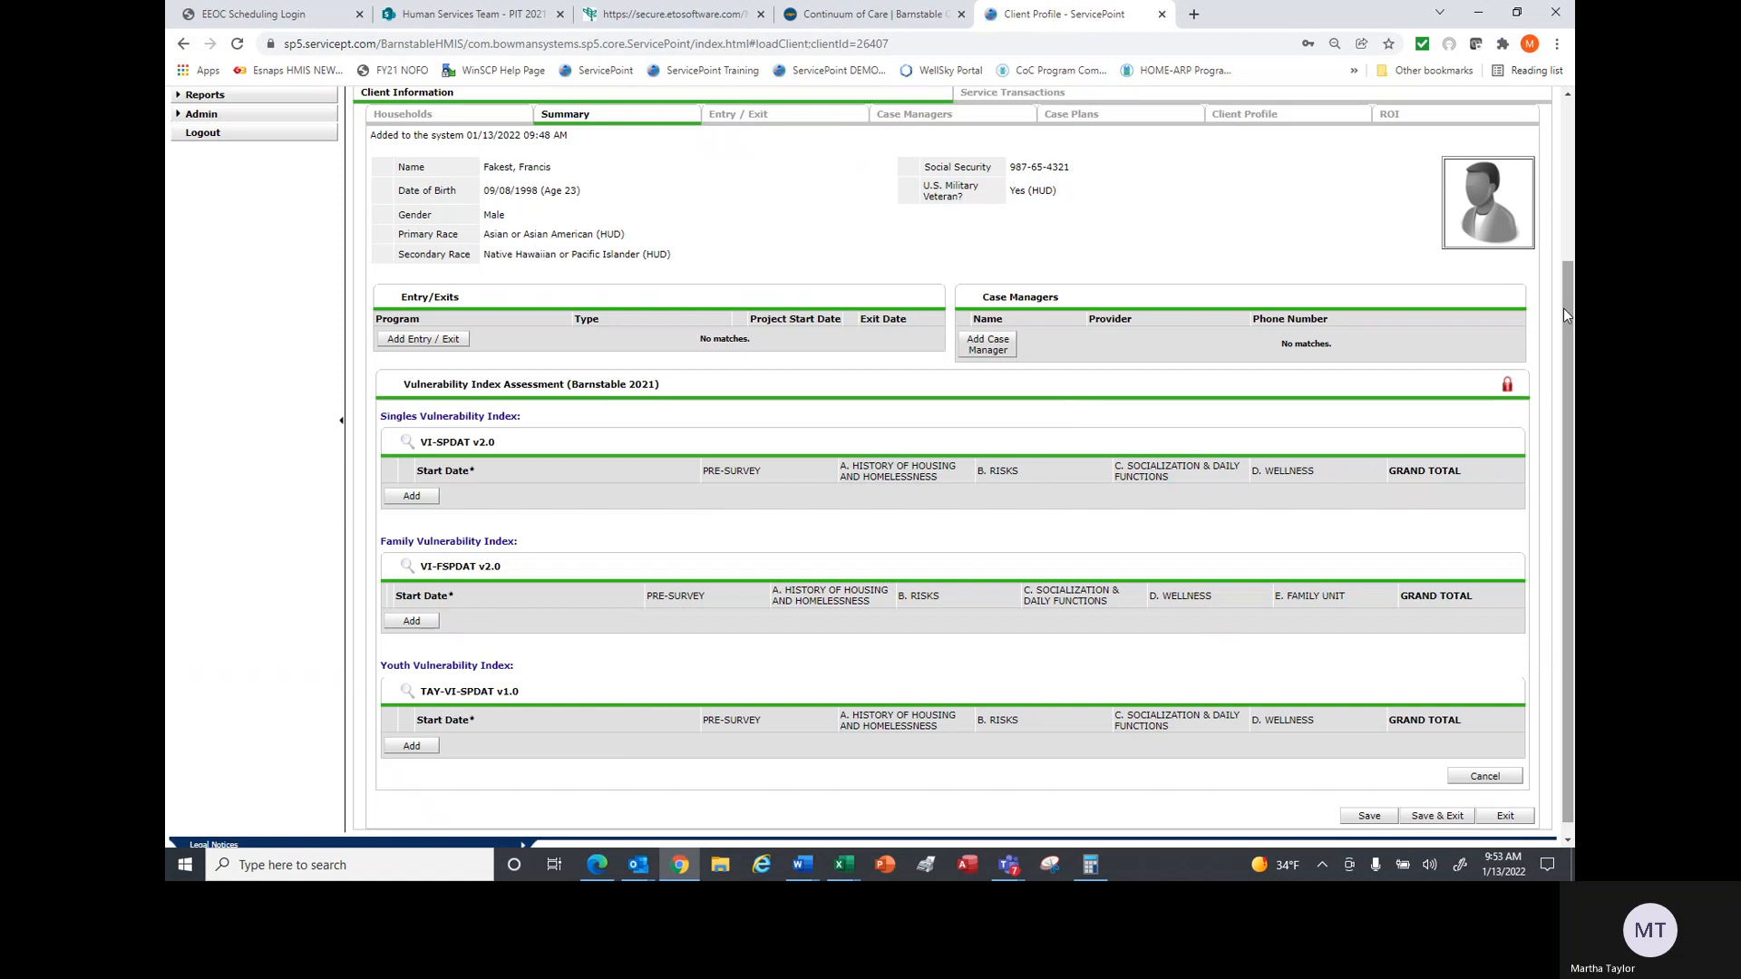
# - Add a HUD-type entry for the client under Coordinated Entry and continue to its entry assessment
pyautogui.moveTo(1563, 308); pyautogui.dragTo(1503, 132)
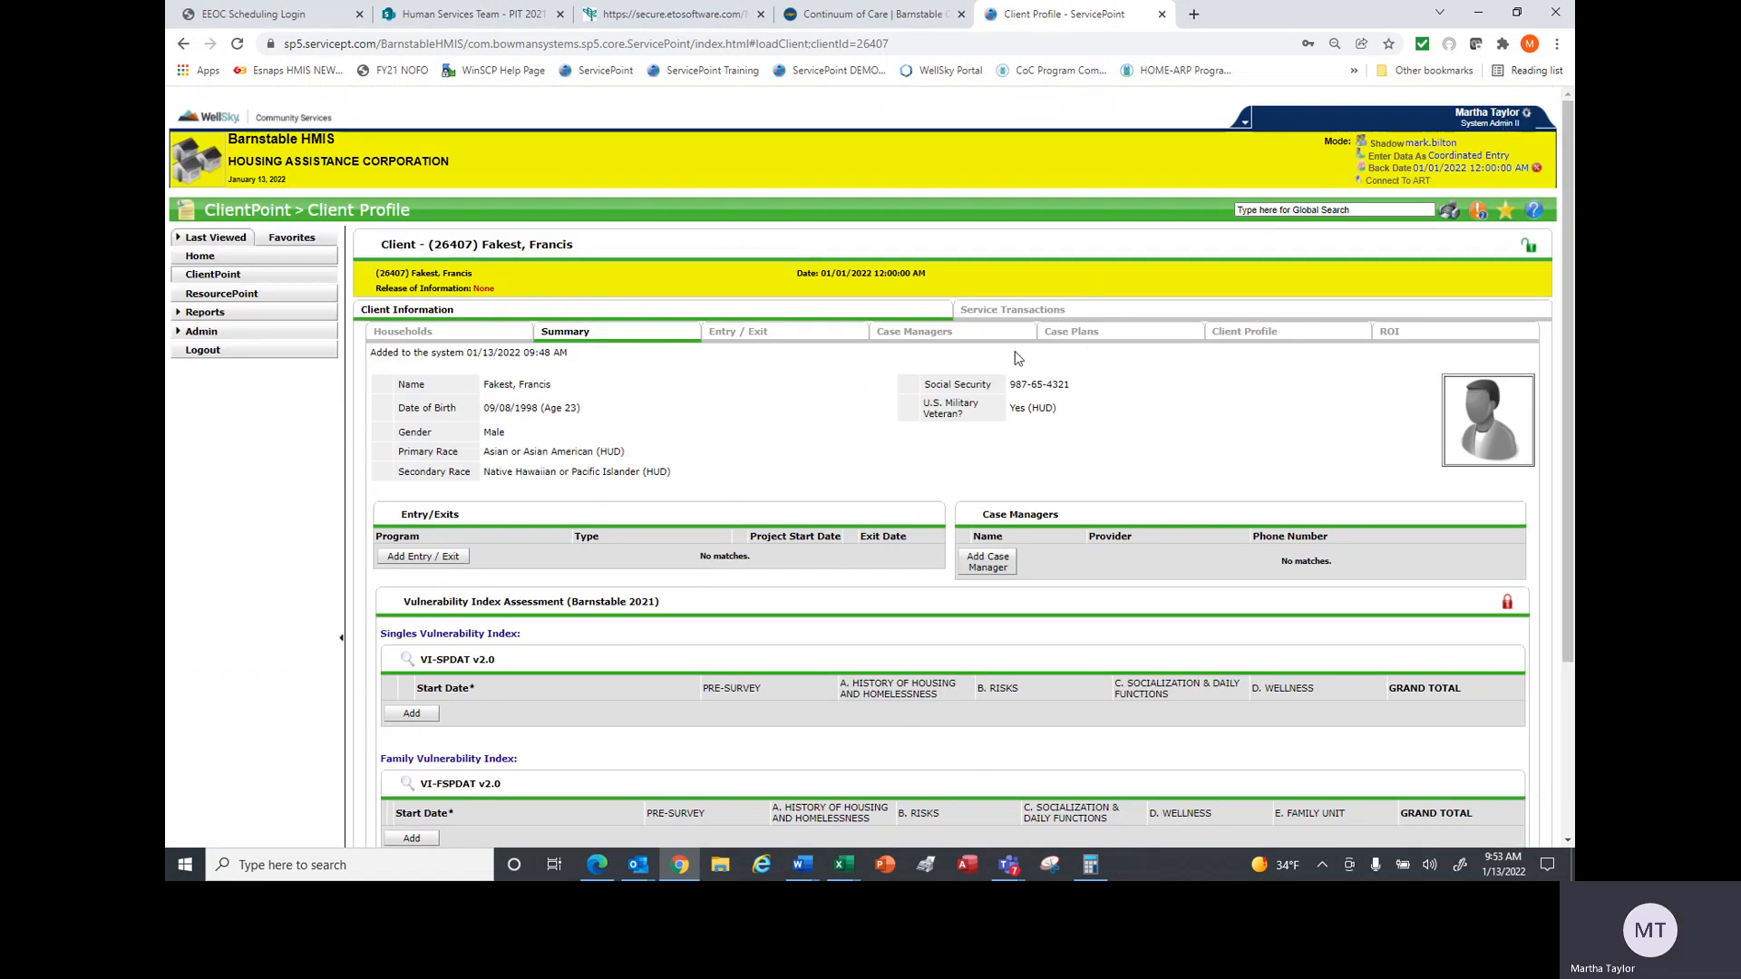
pyautogui.click(732, 335)
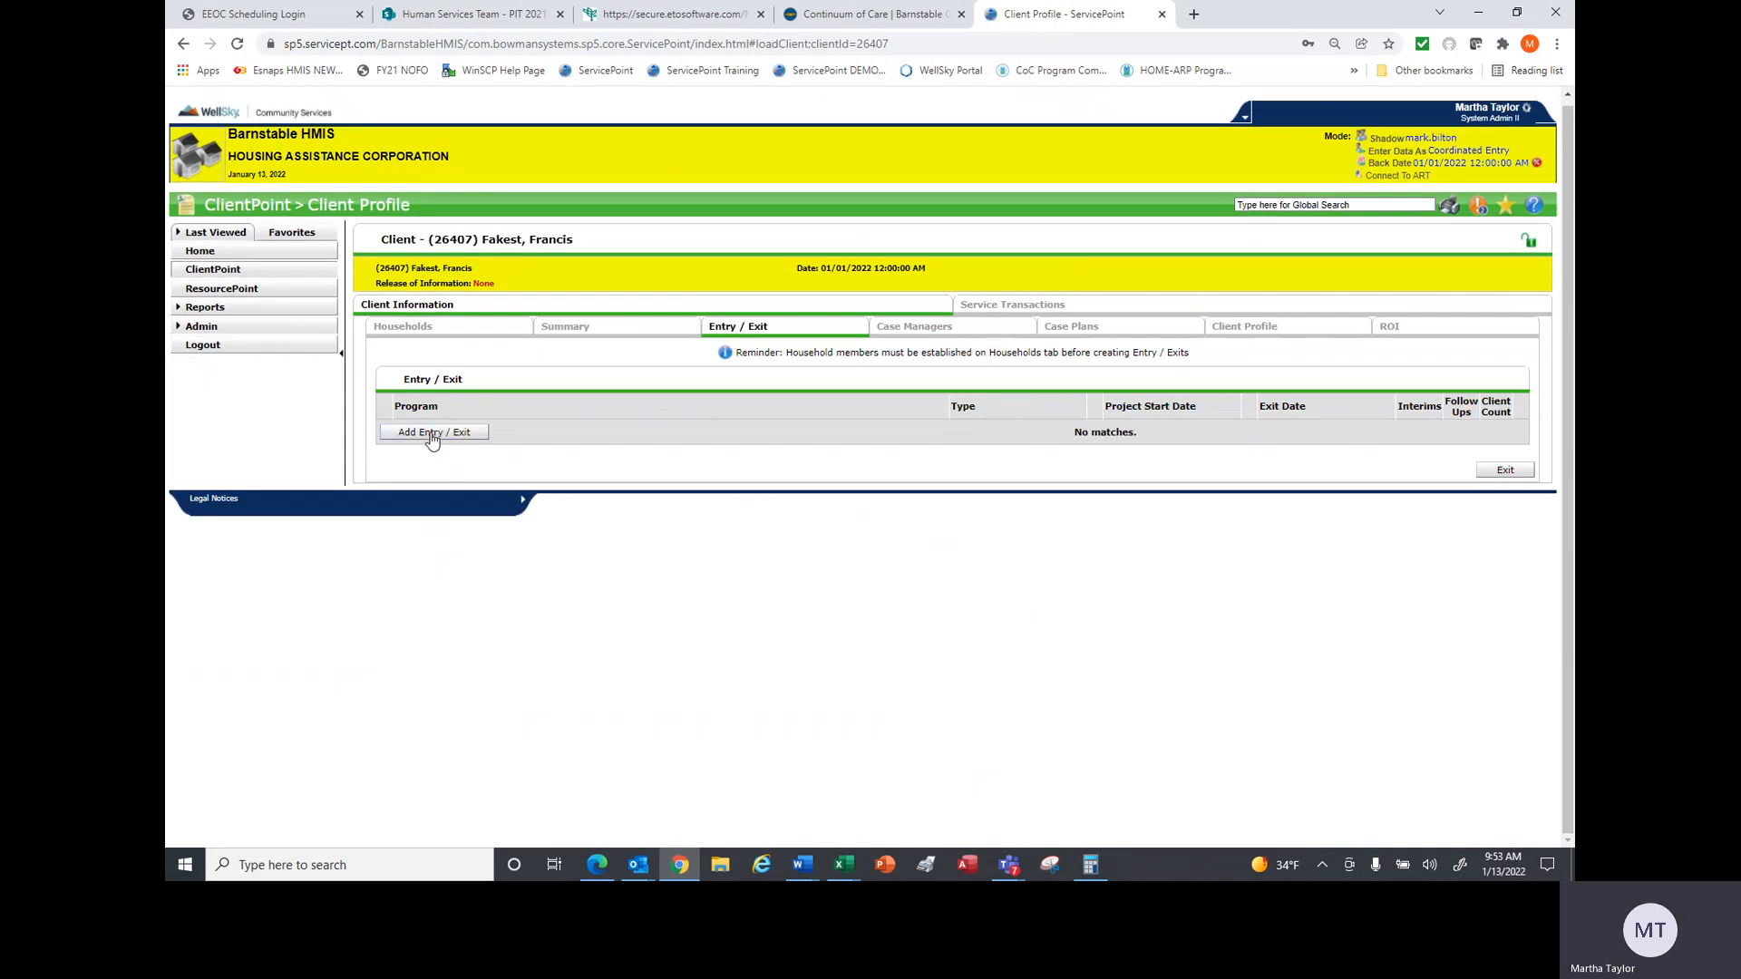
pyautogui.click(432, 435)
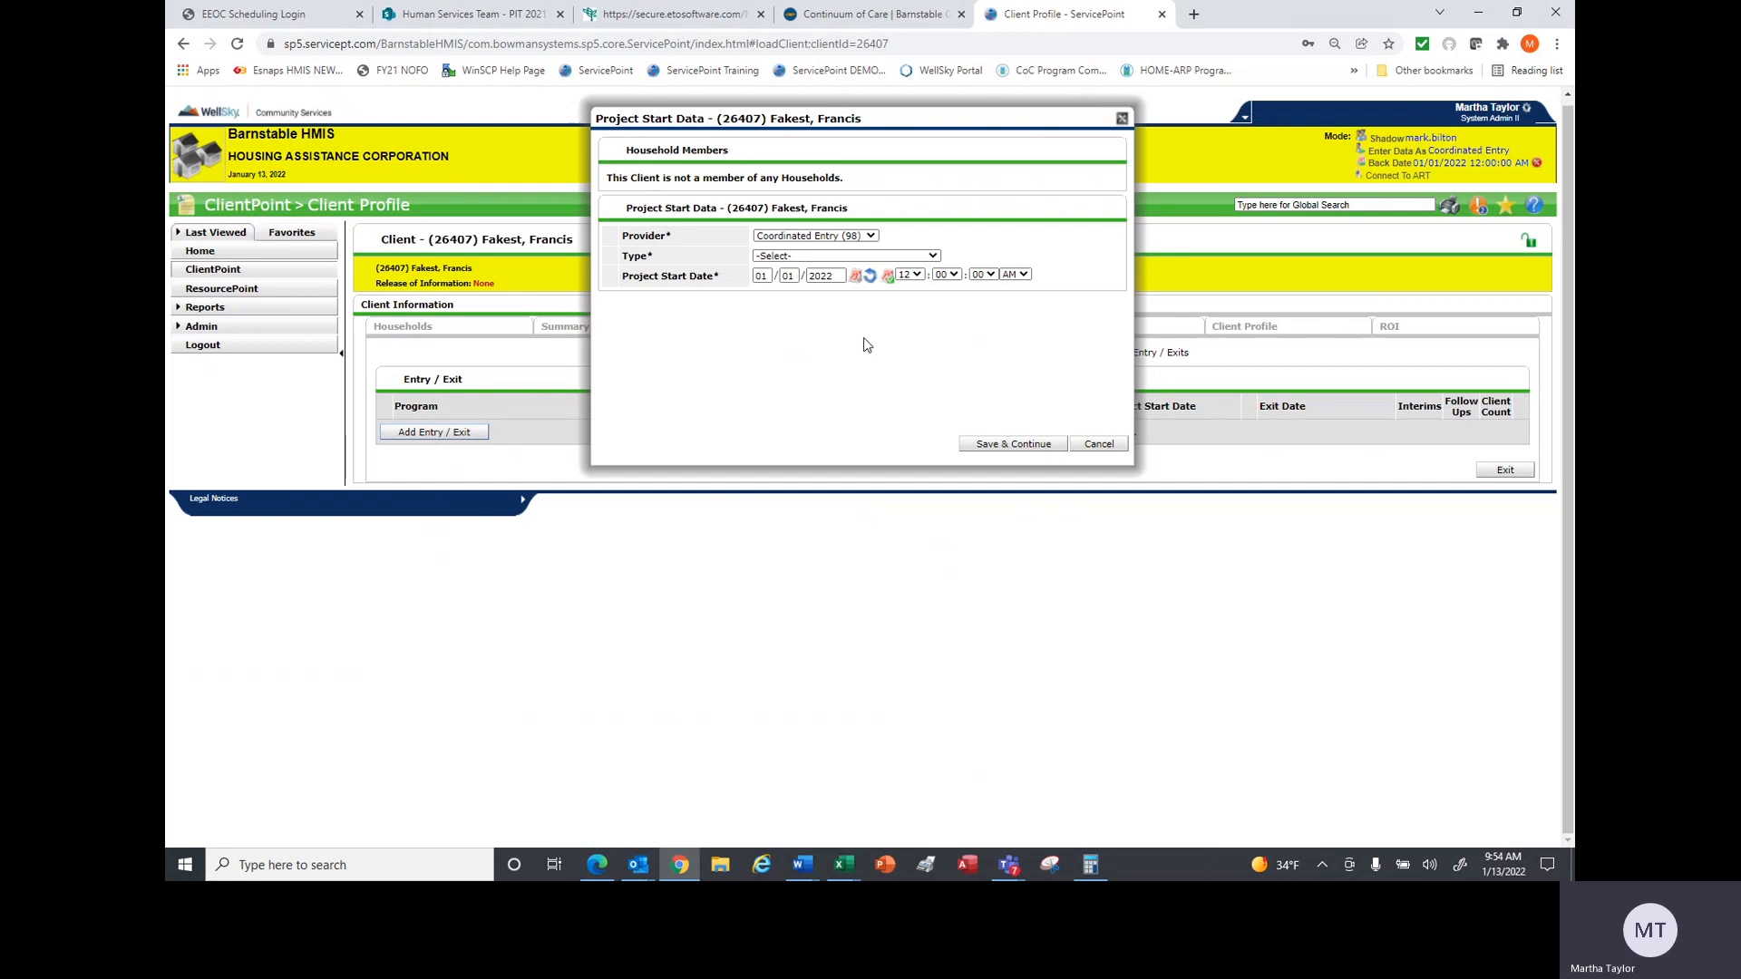
pyautogui.click(932, 257)
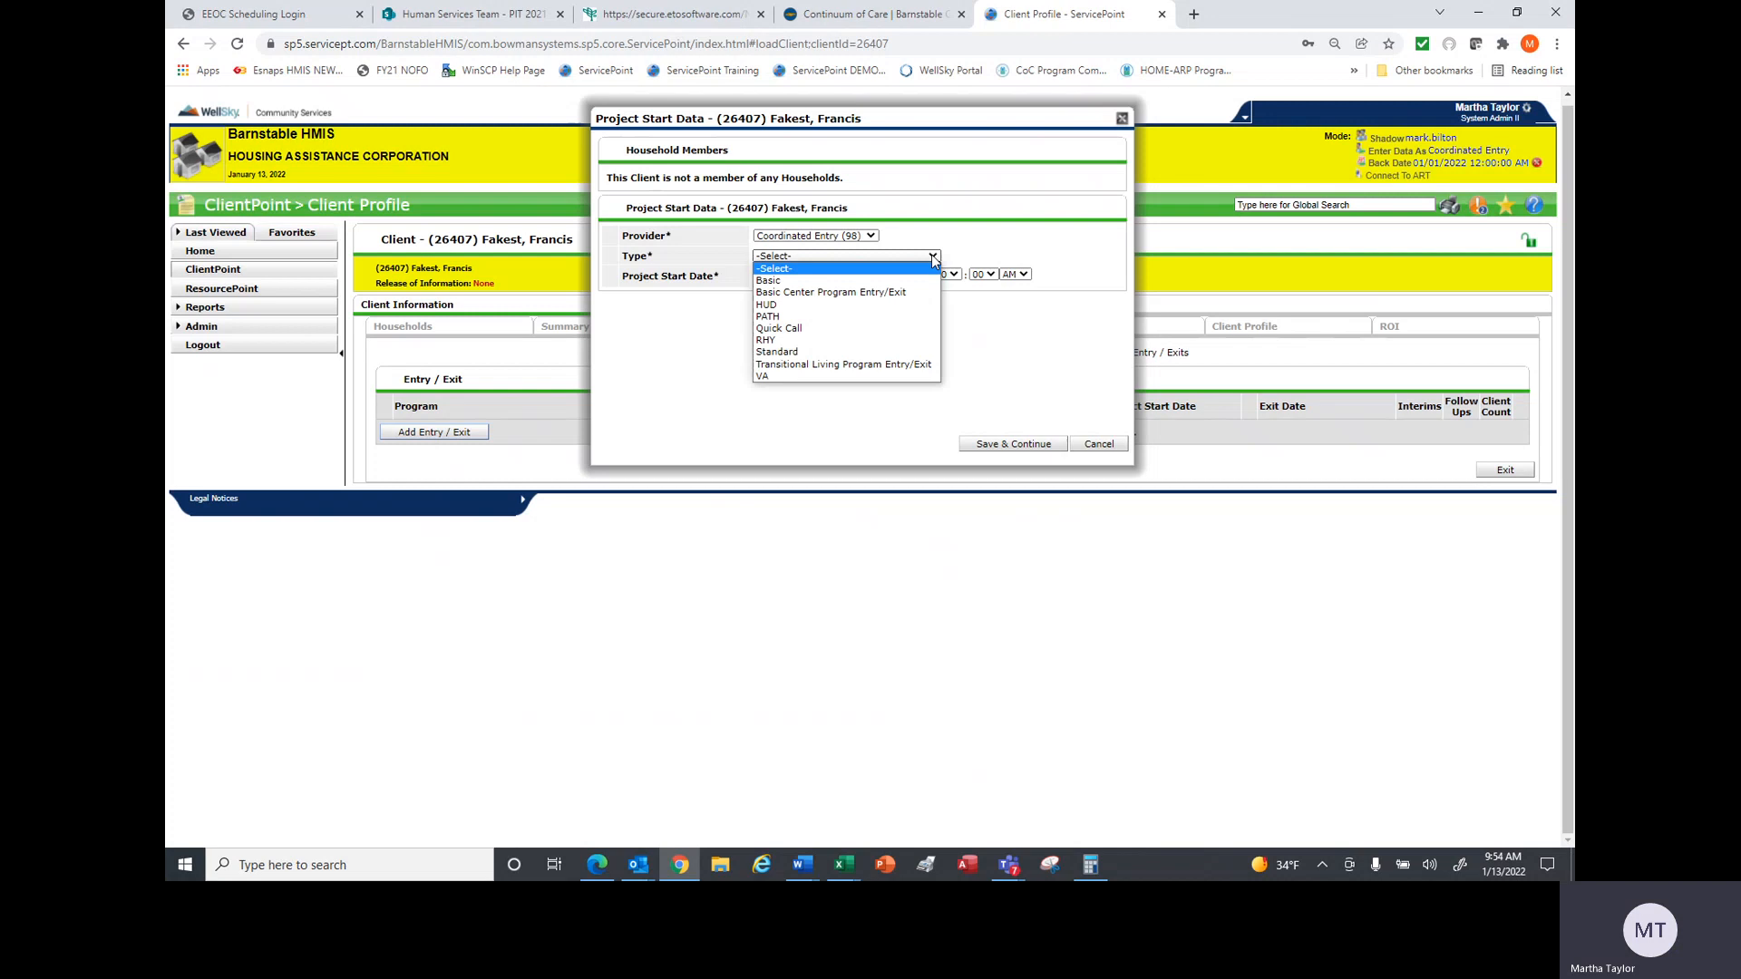
pyautogui.click(881, 306)
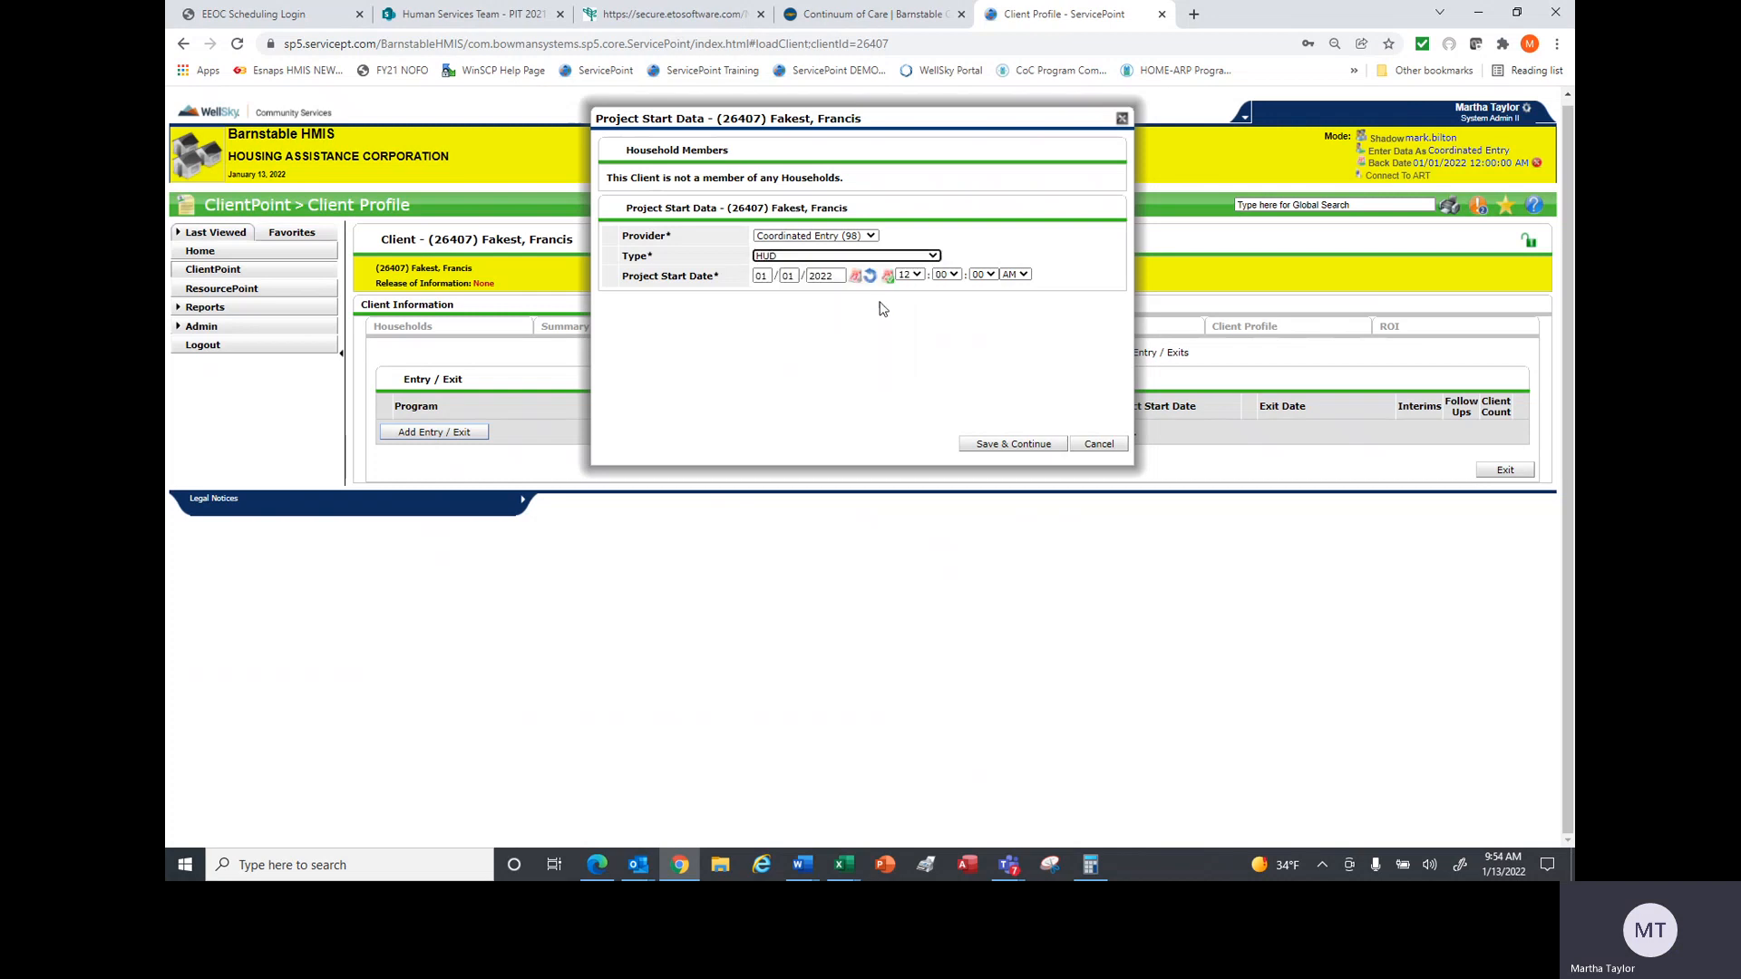
pyautogui.click(1046, 445)
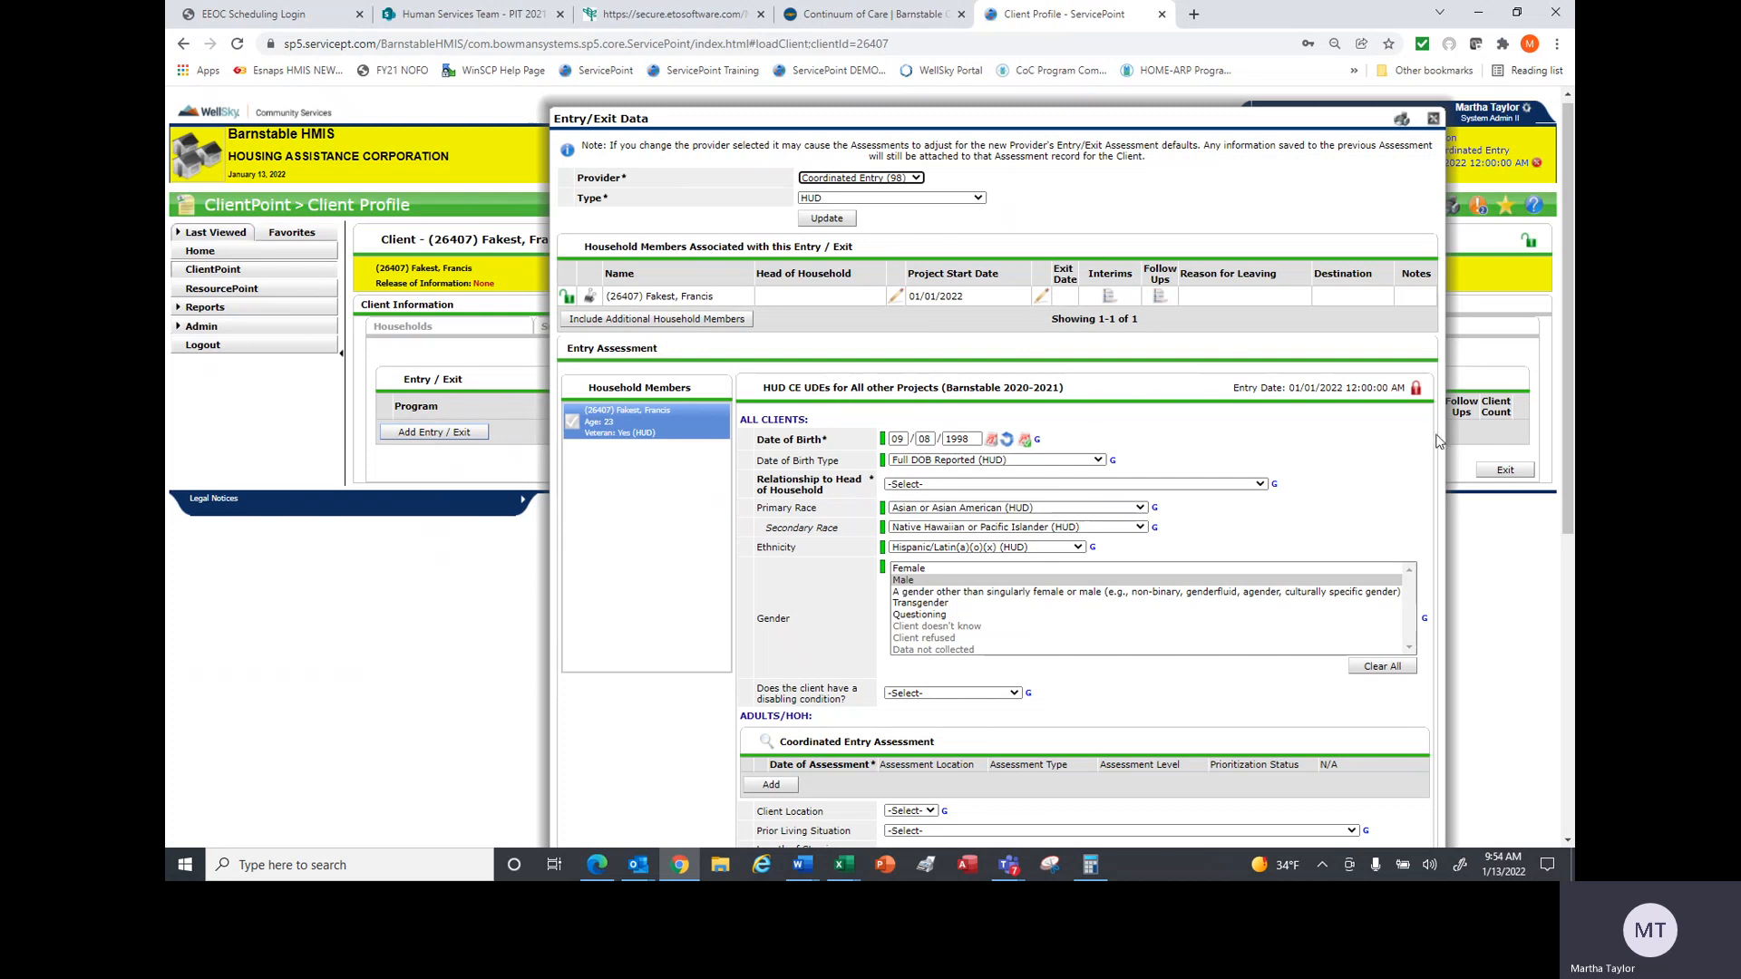
# - Set the relationship to Self (head of household) and the disabling condition to Yes (HUD), and save the entry assessment
pyautogui.scroll(-2, 1377, 420)
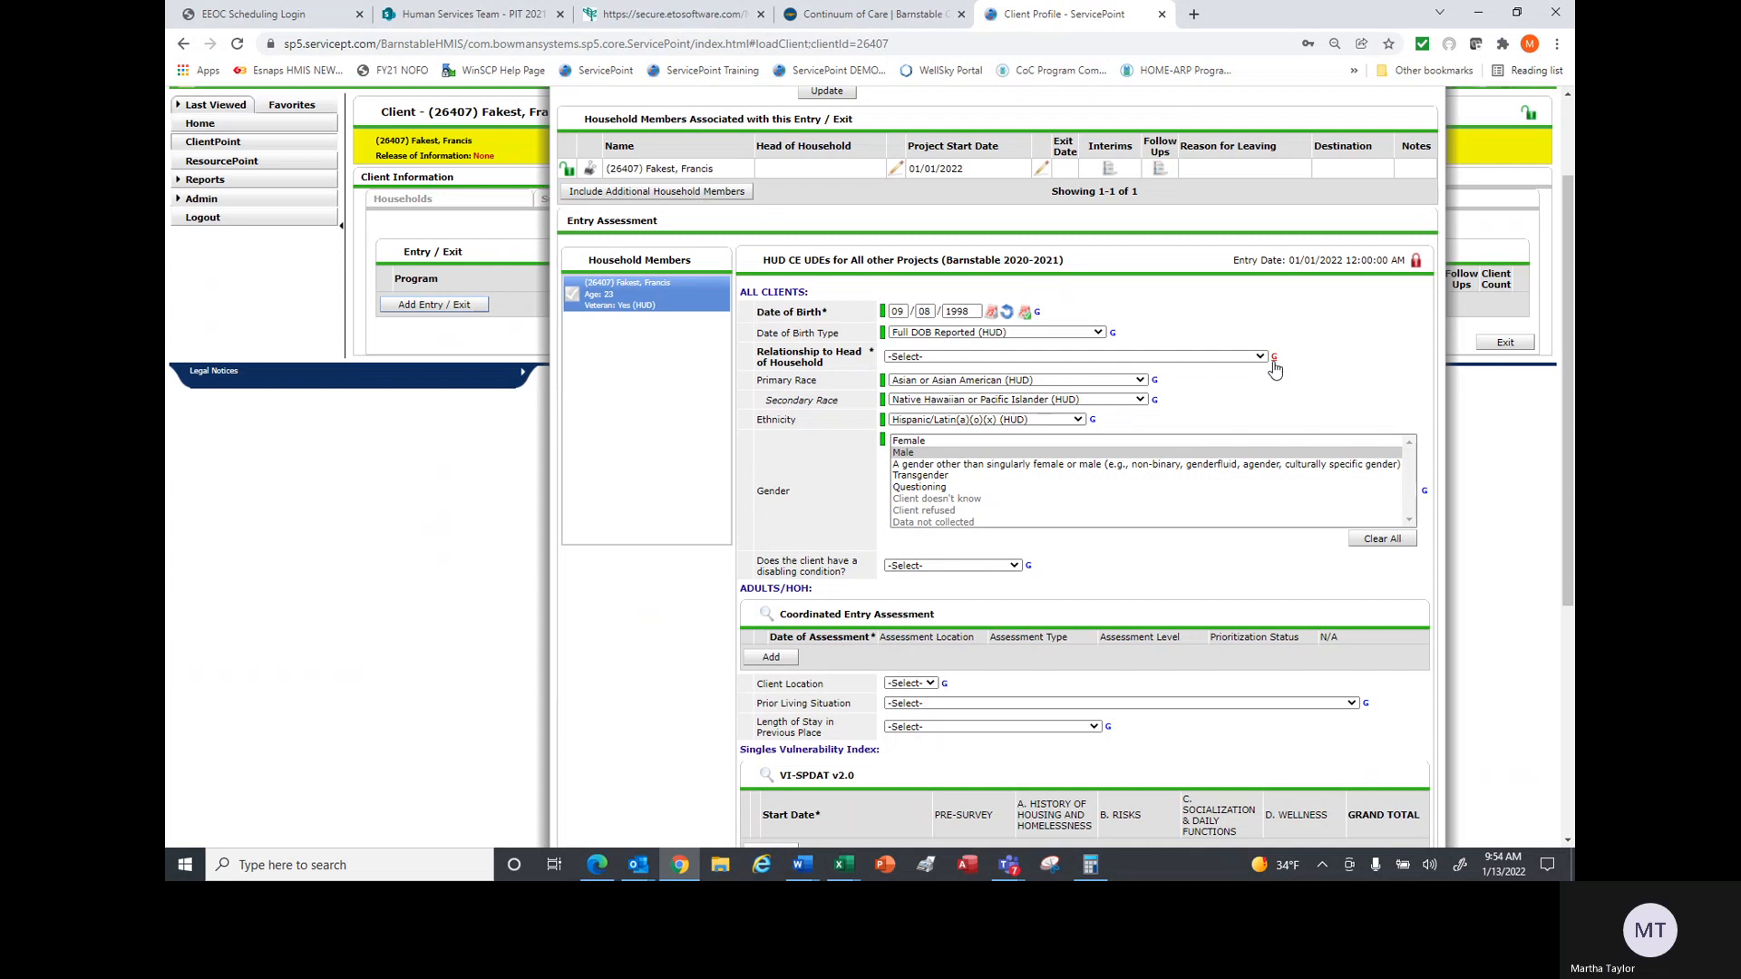
pyautogui.click(1262, 358)
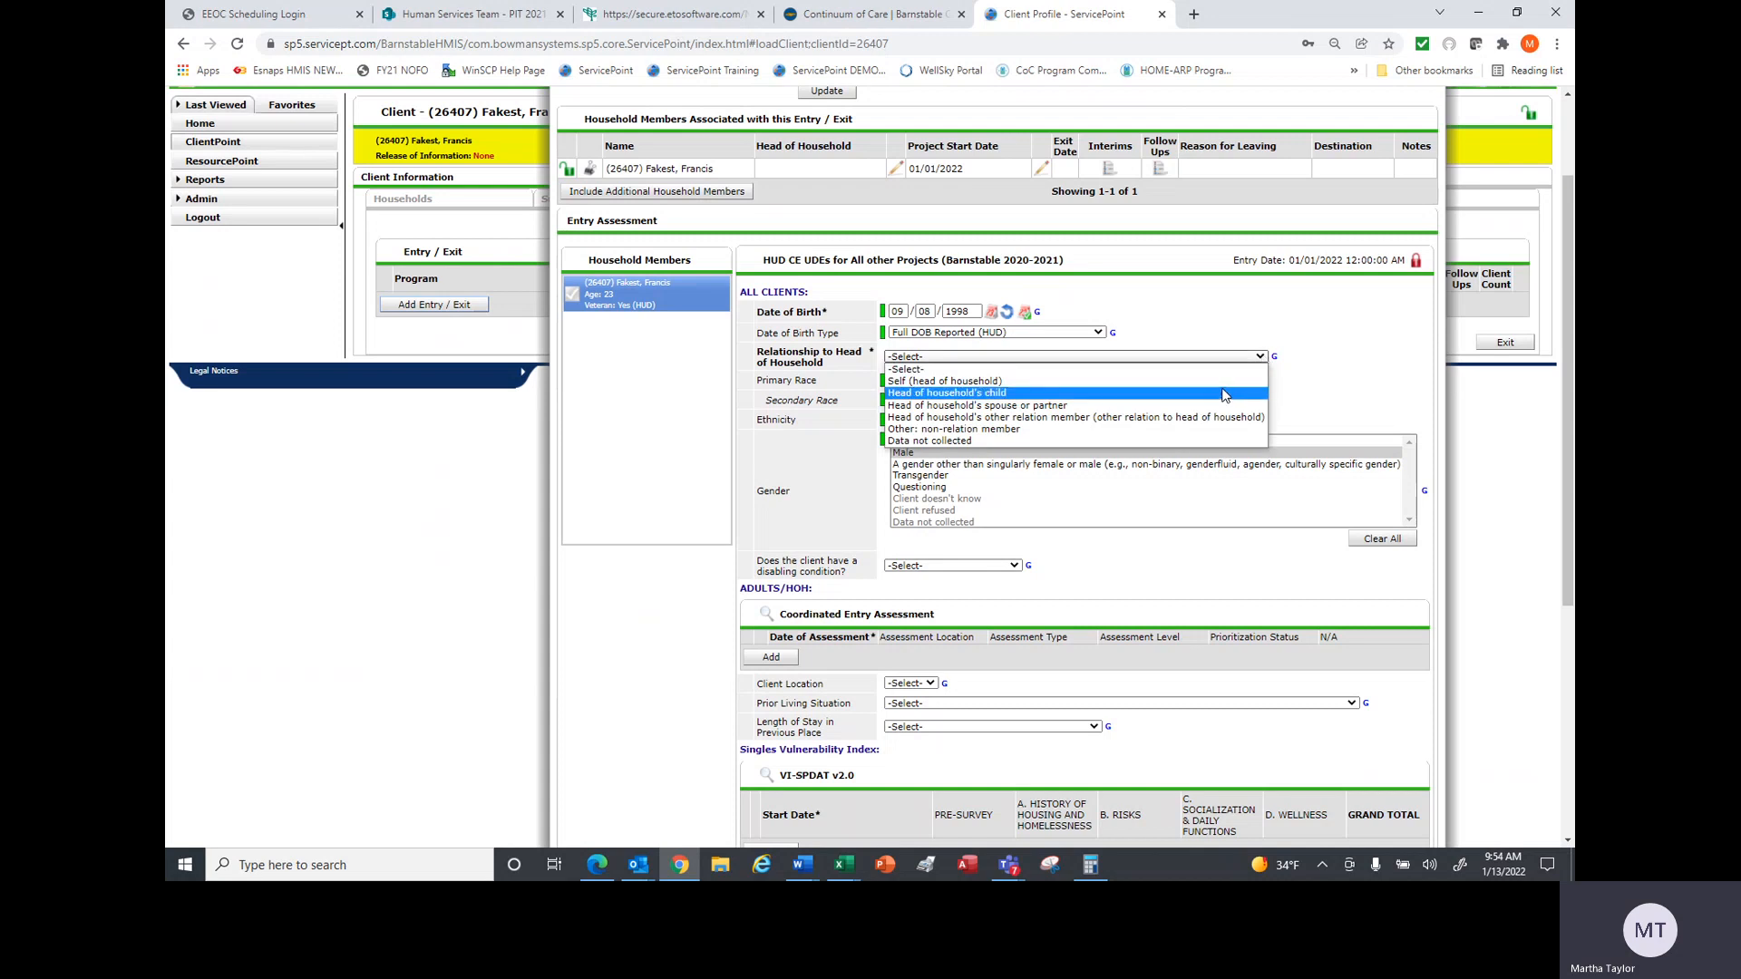
pyautogui.click(1224, 384)
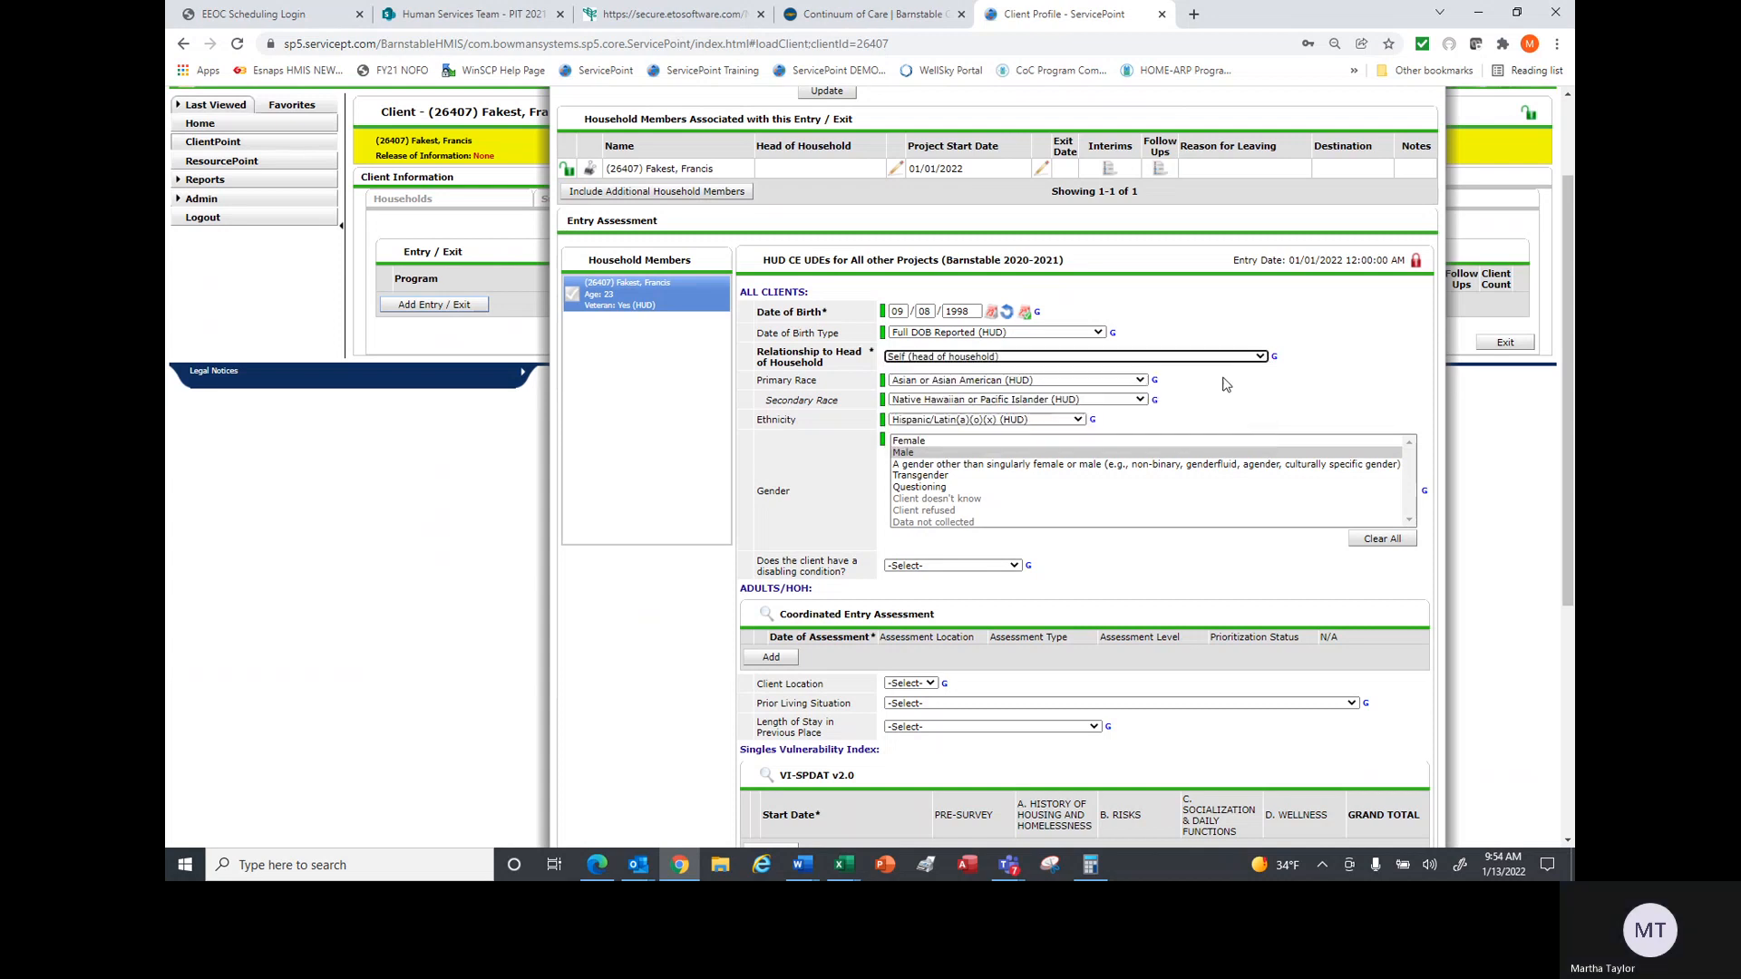
pyautogui.click(1015, 568)
pyautogui.click(1002, 596)
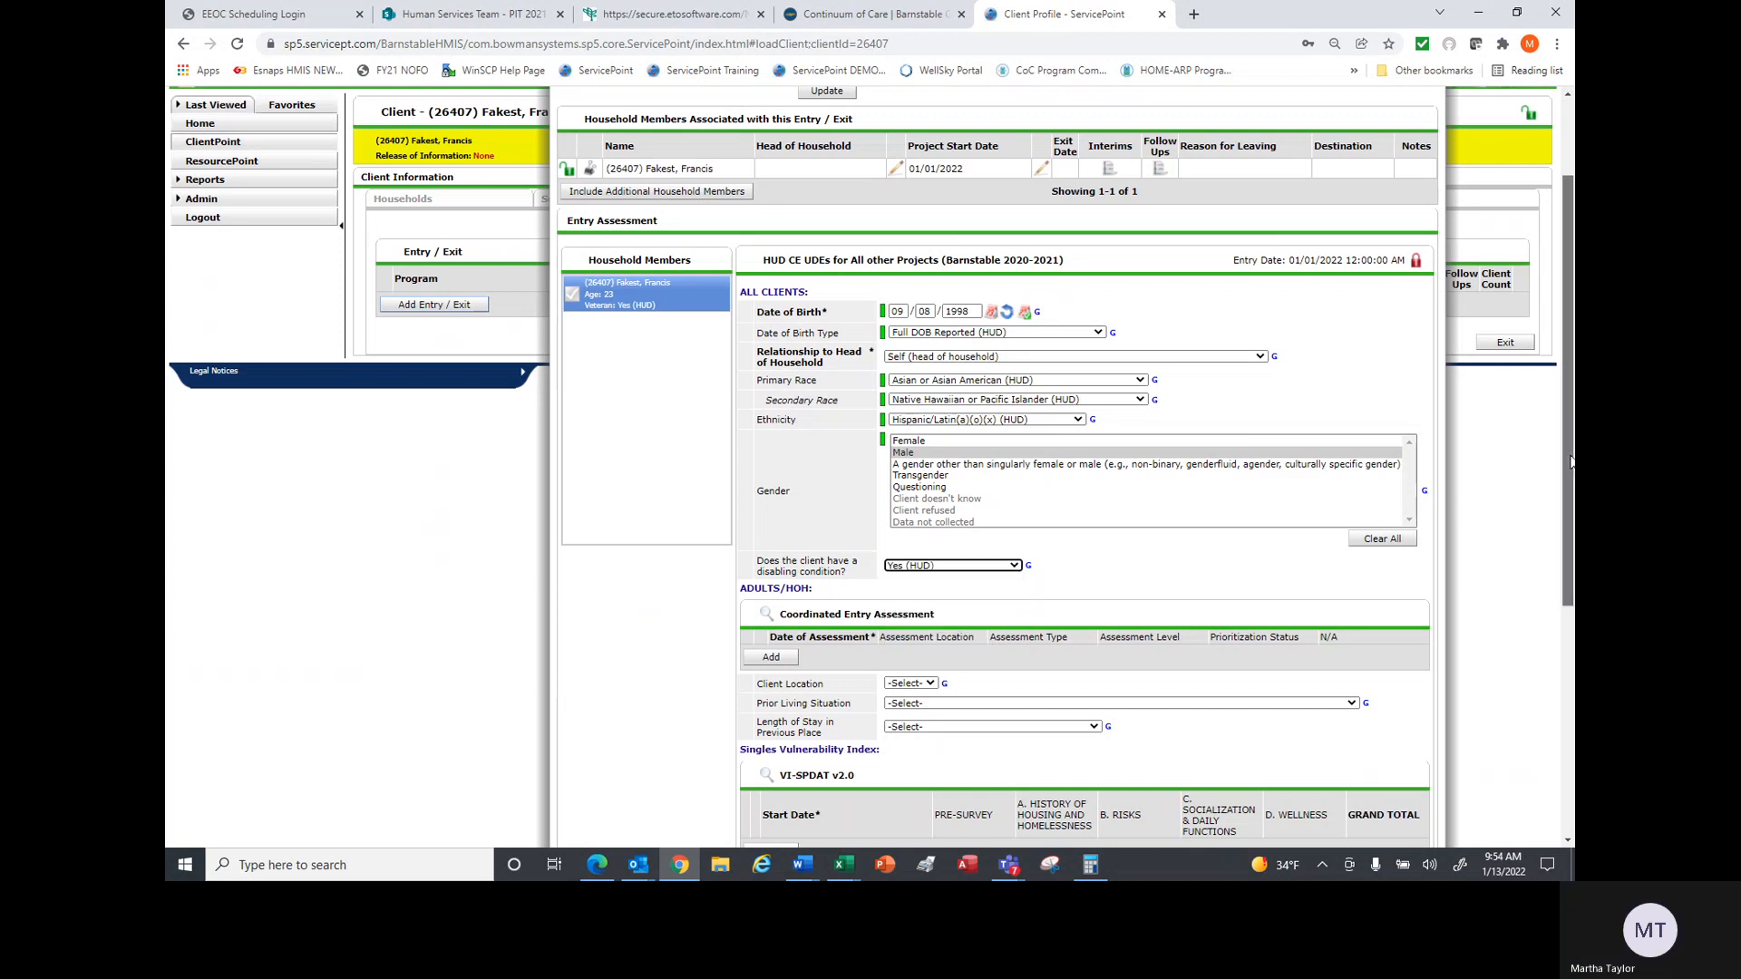
pyautogui.moveTo(1571, 462); pyautogui.dragTo(1536, 723)
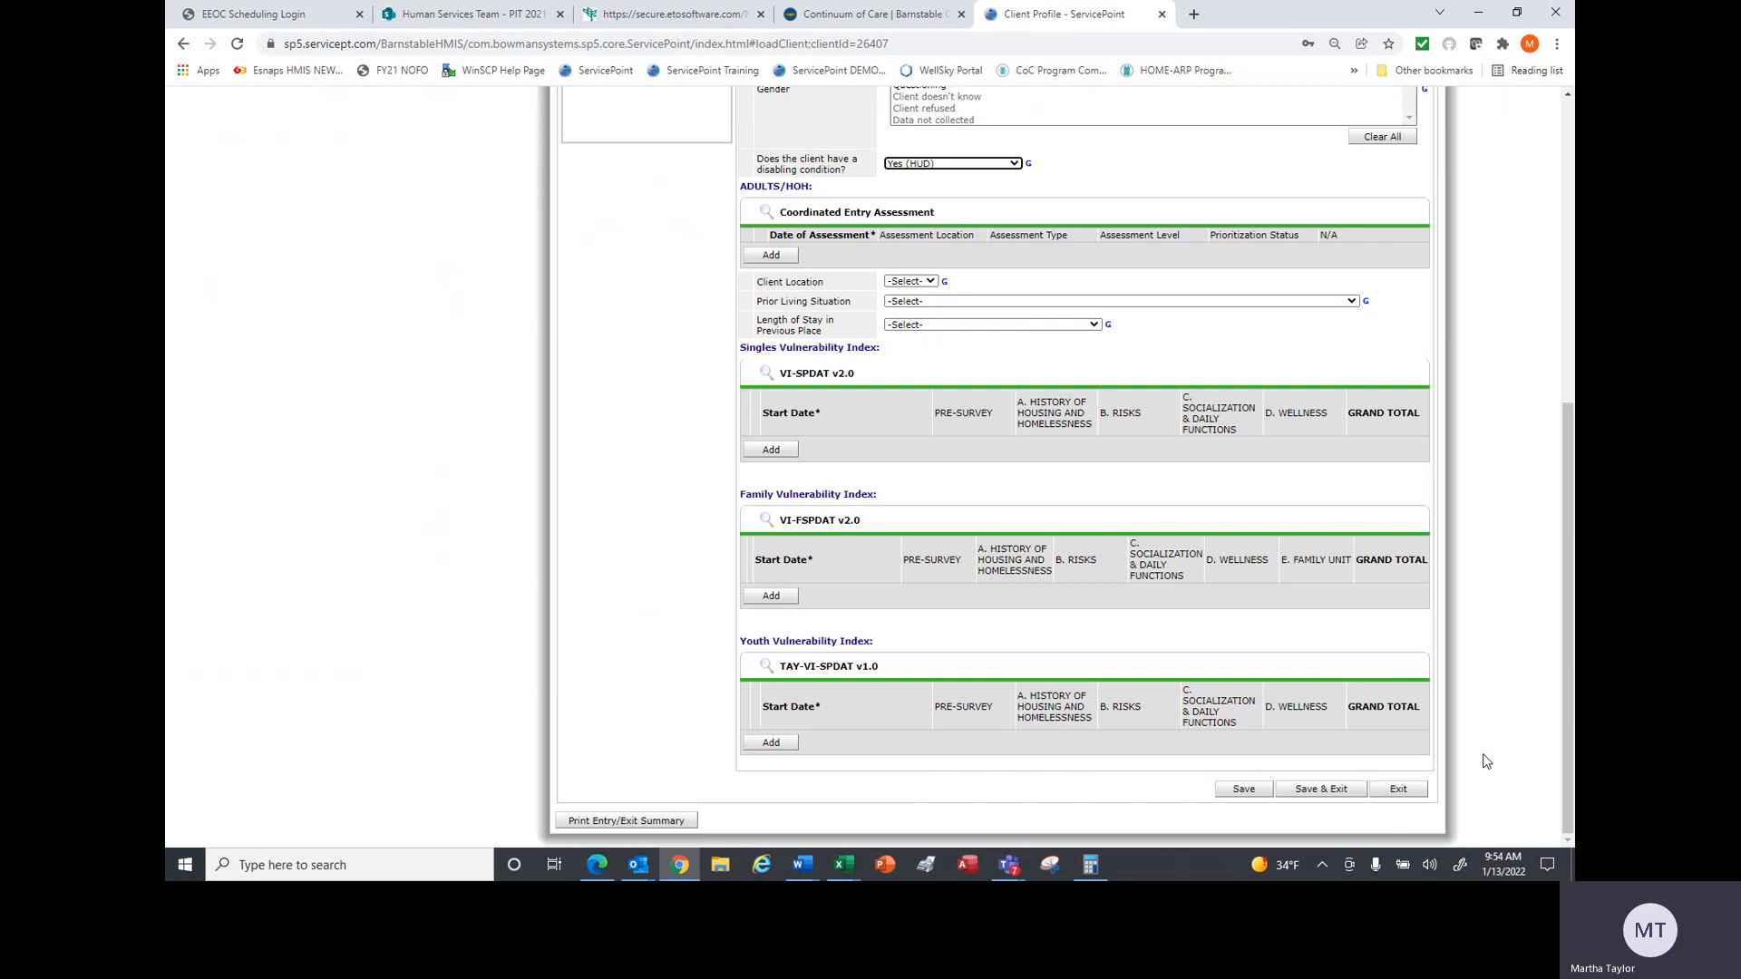
pyautogui.click(1250, 792)
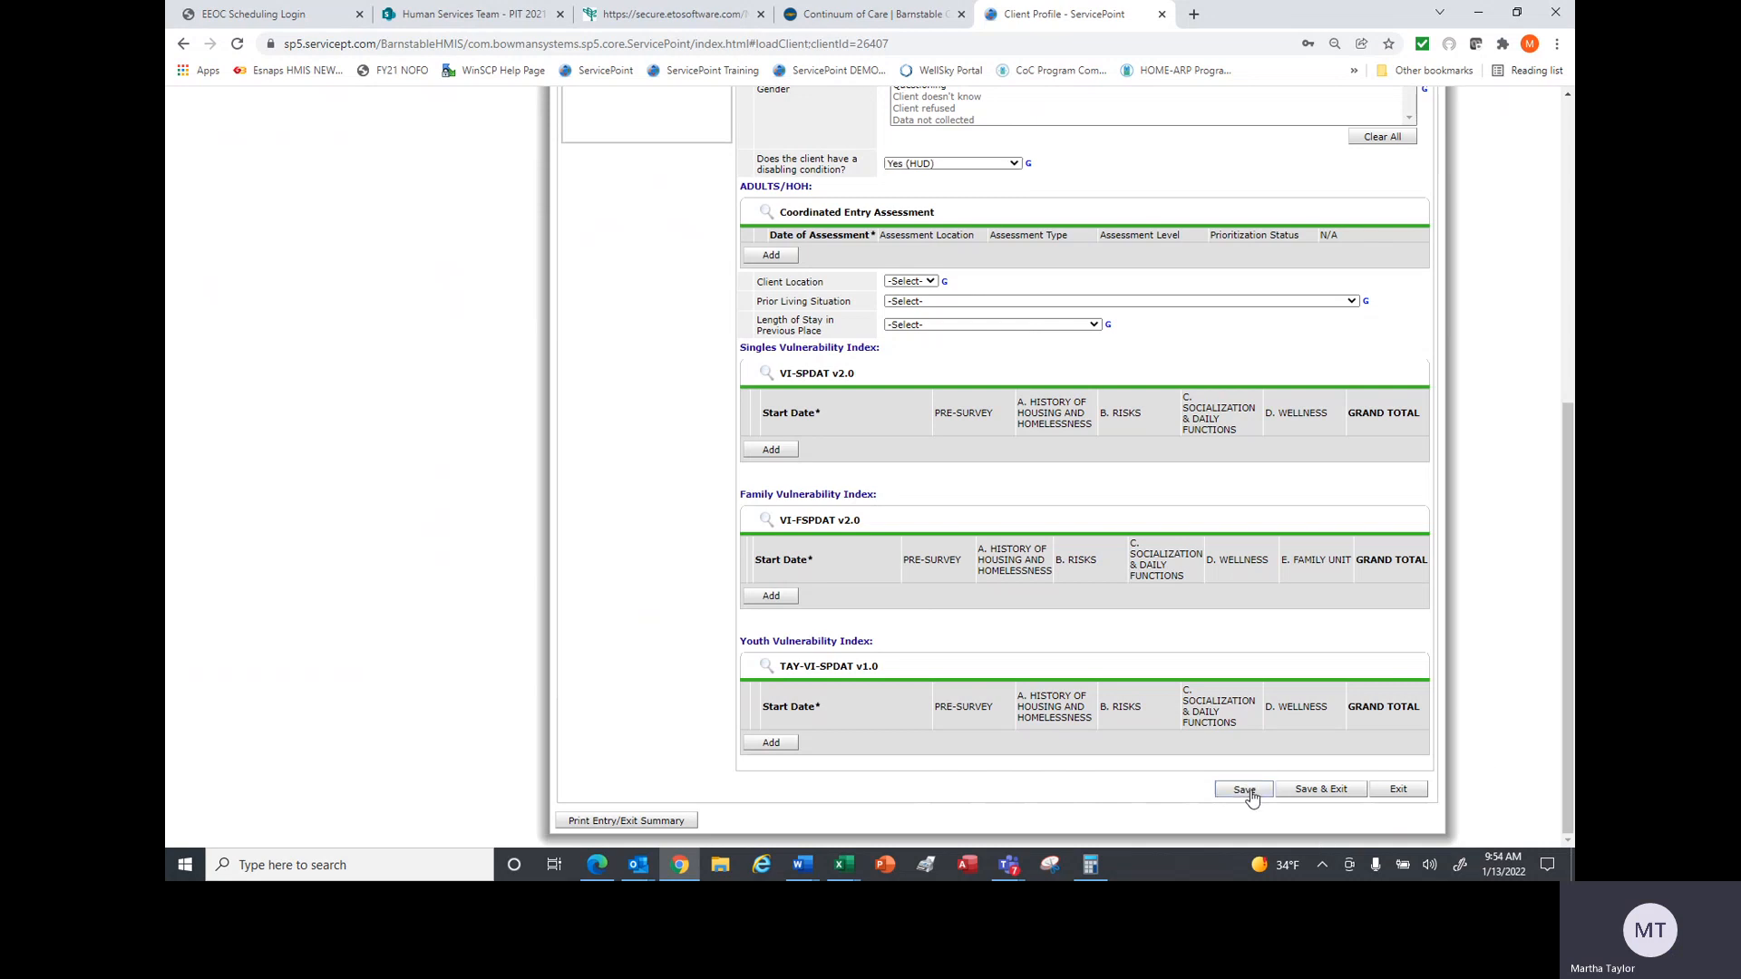
# - Add a Coordinated Entry Assessment record with location CC Mall, type In Person, level Housing Needs Assessment and status Placed on Prioritization List
pyautogui.moveTo(1572, 557); pyautogui.dragTo(1558, 341)
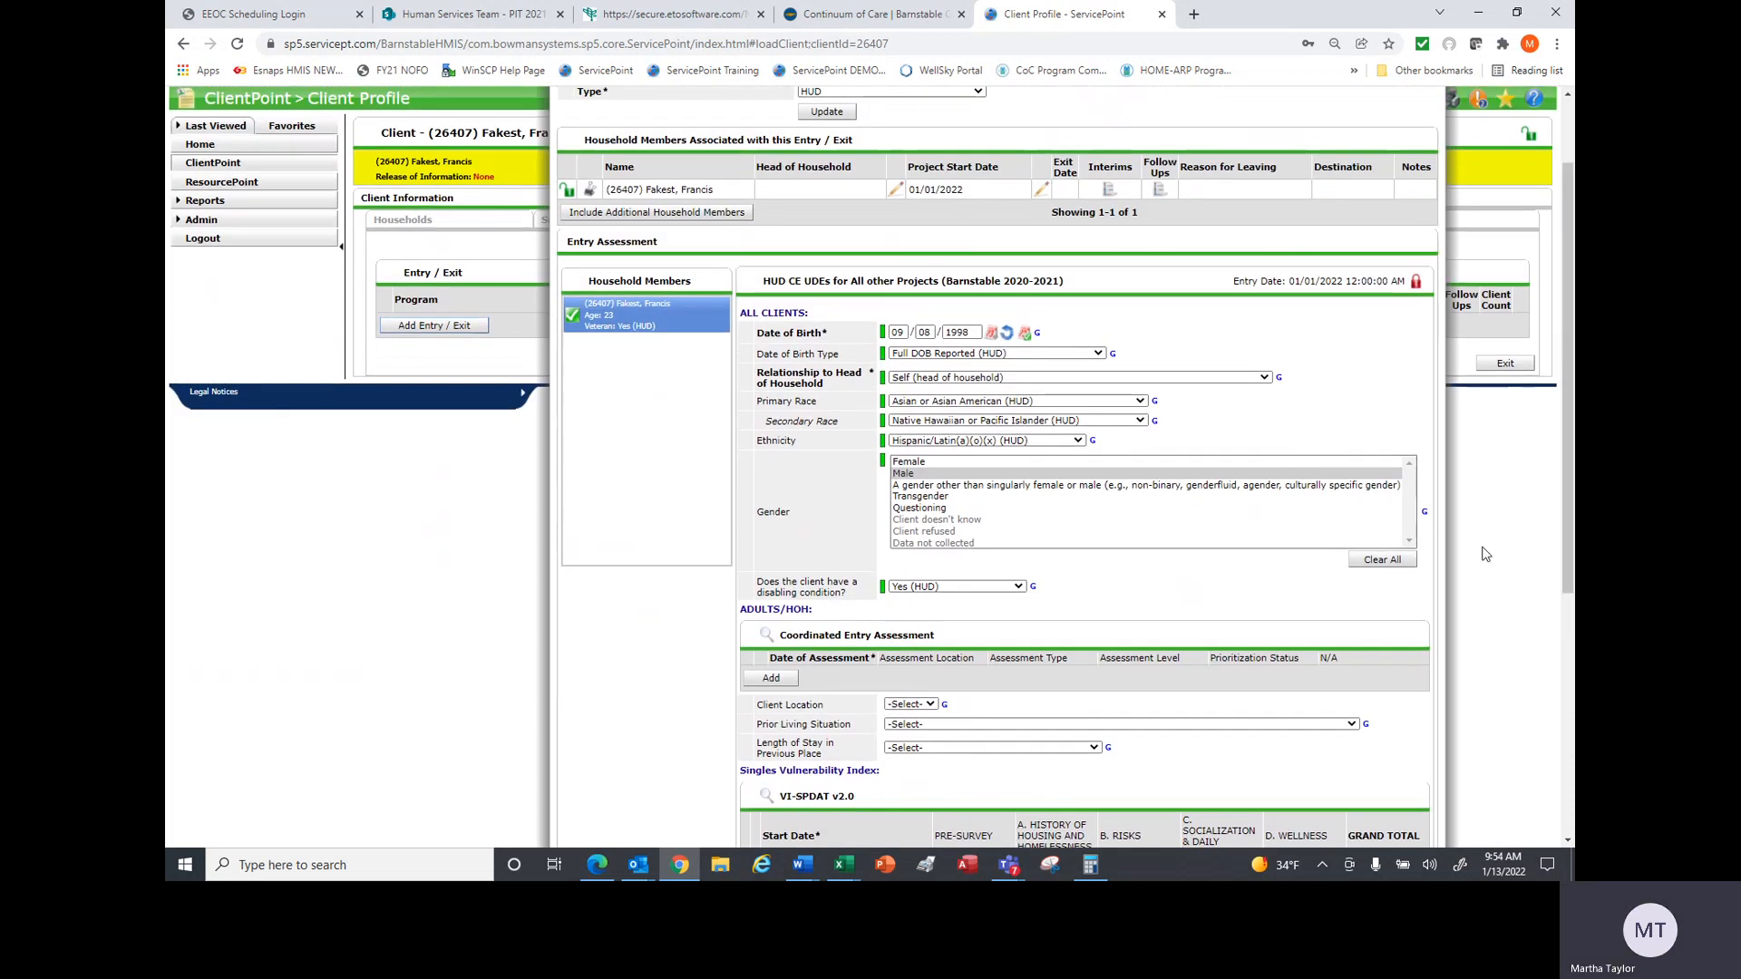
pyautogui.moveTo(1573, 496); pyautogui.dragTo(1571, 651)
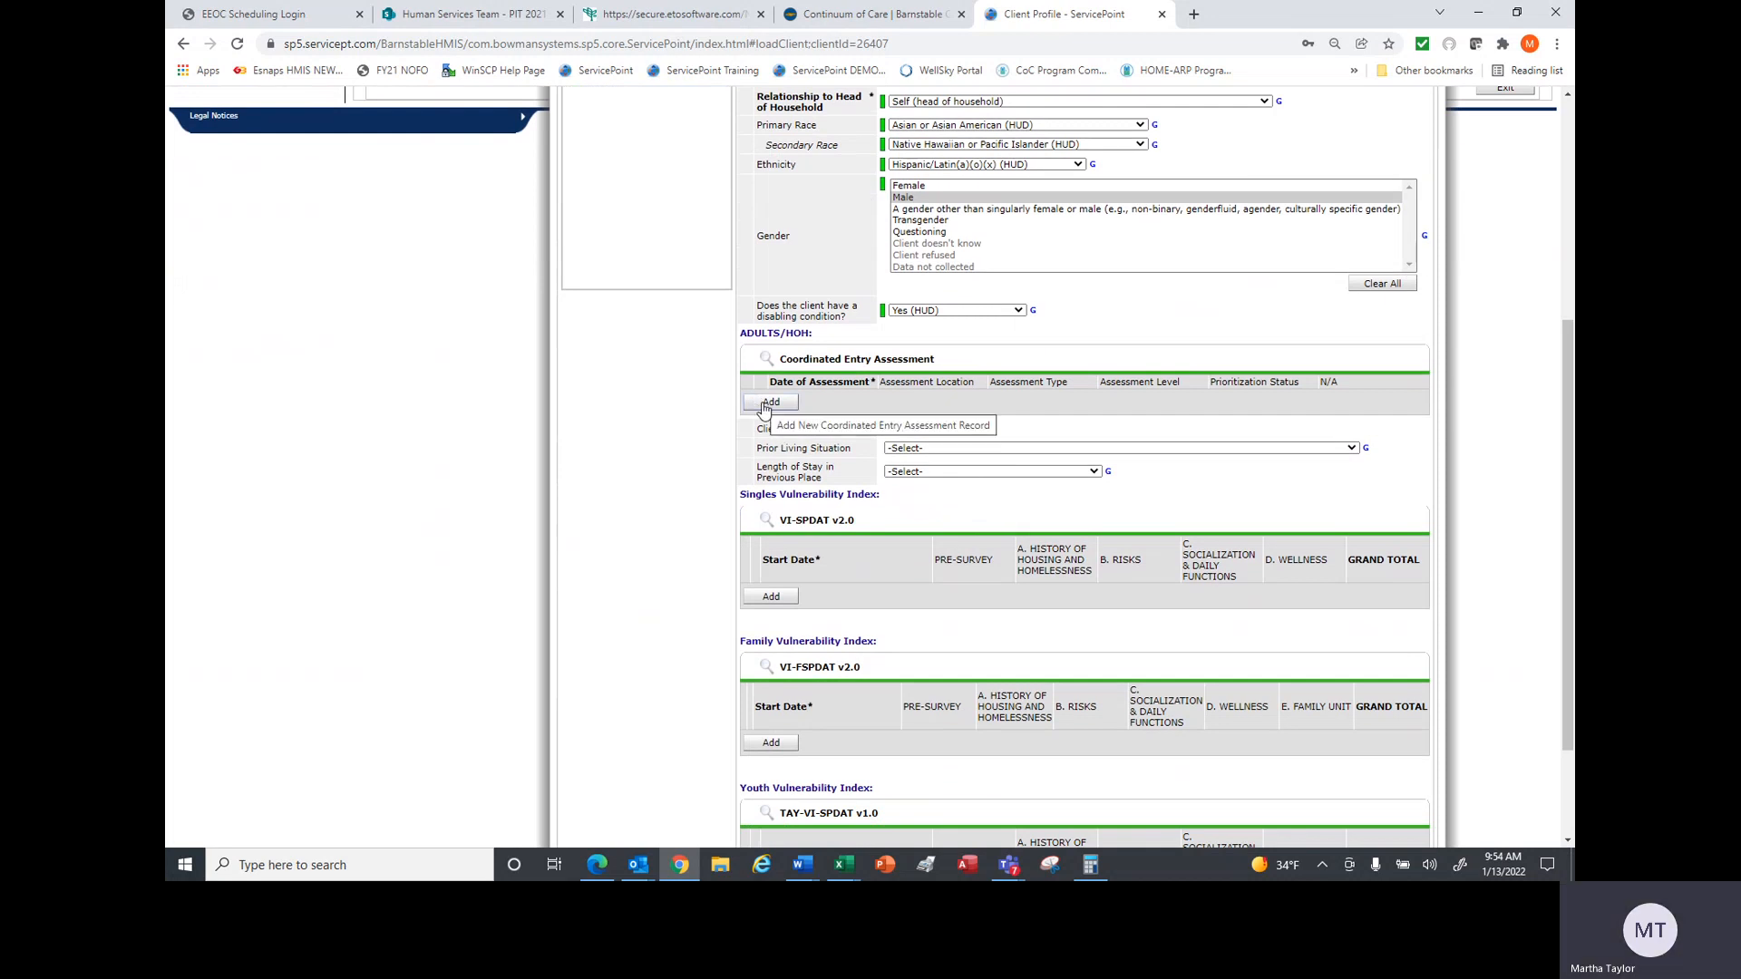
pyautogui.click(763, 409)
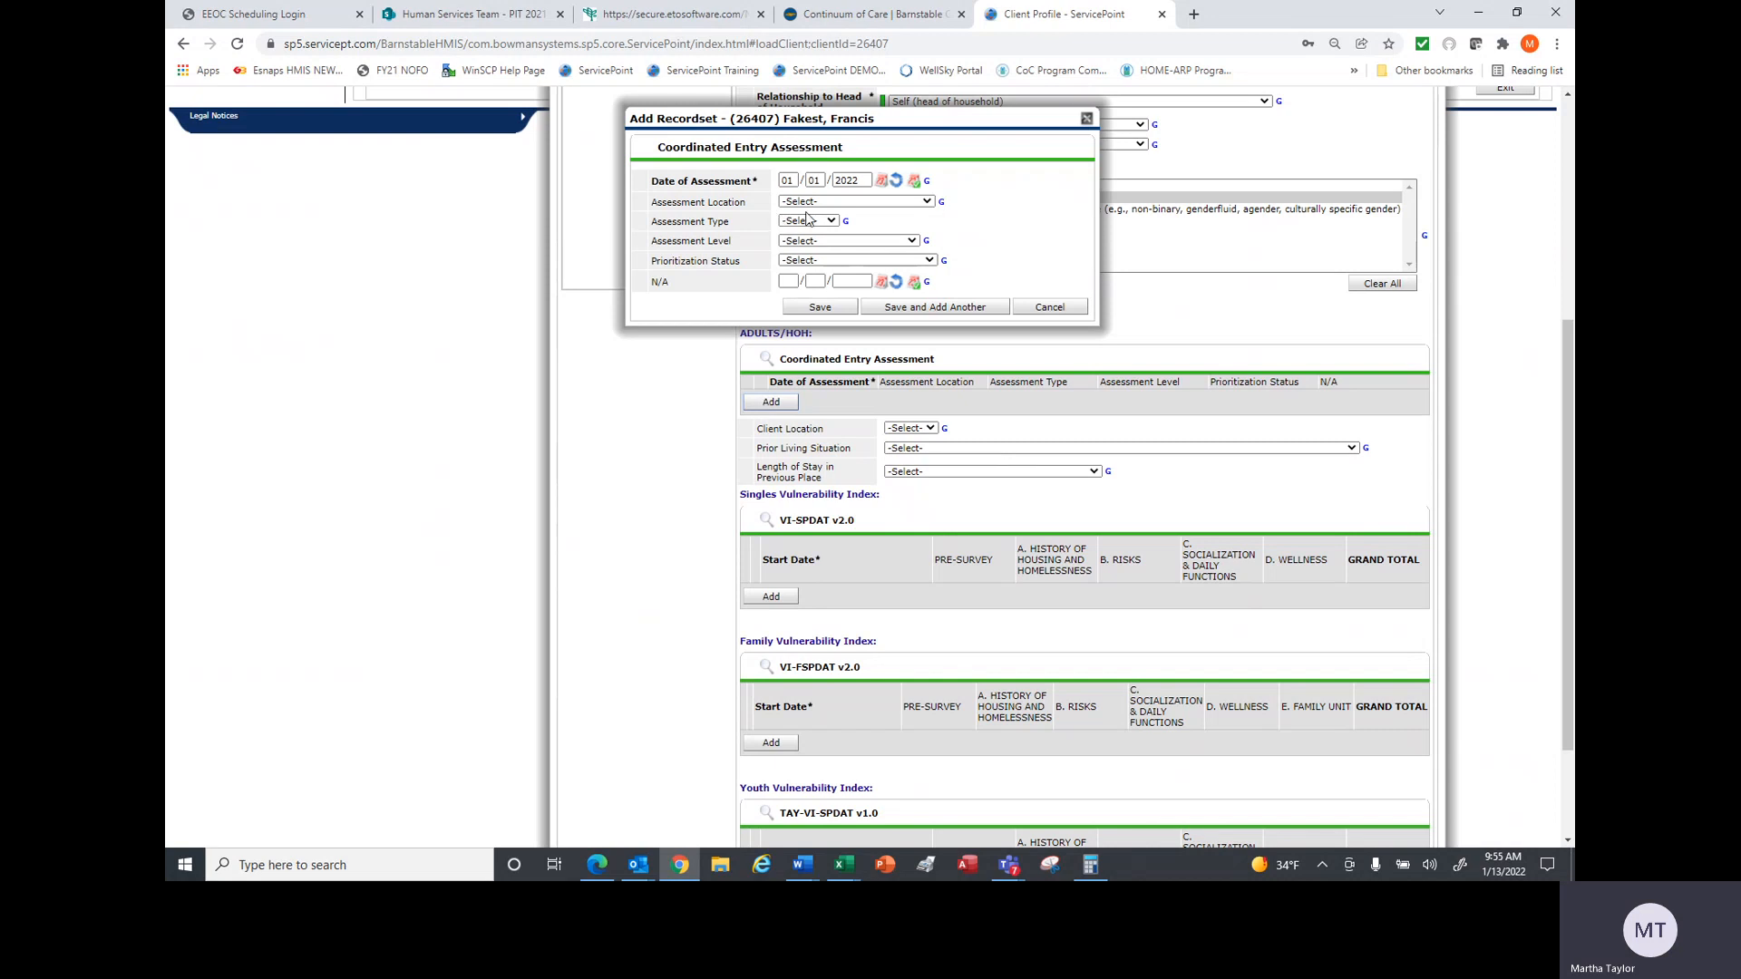
pyautogui.click(929, 203)
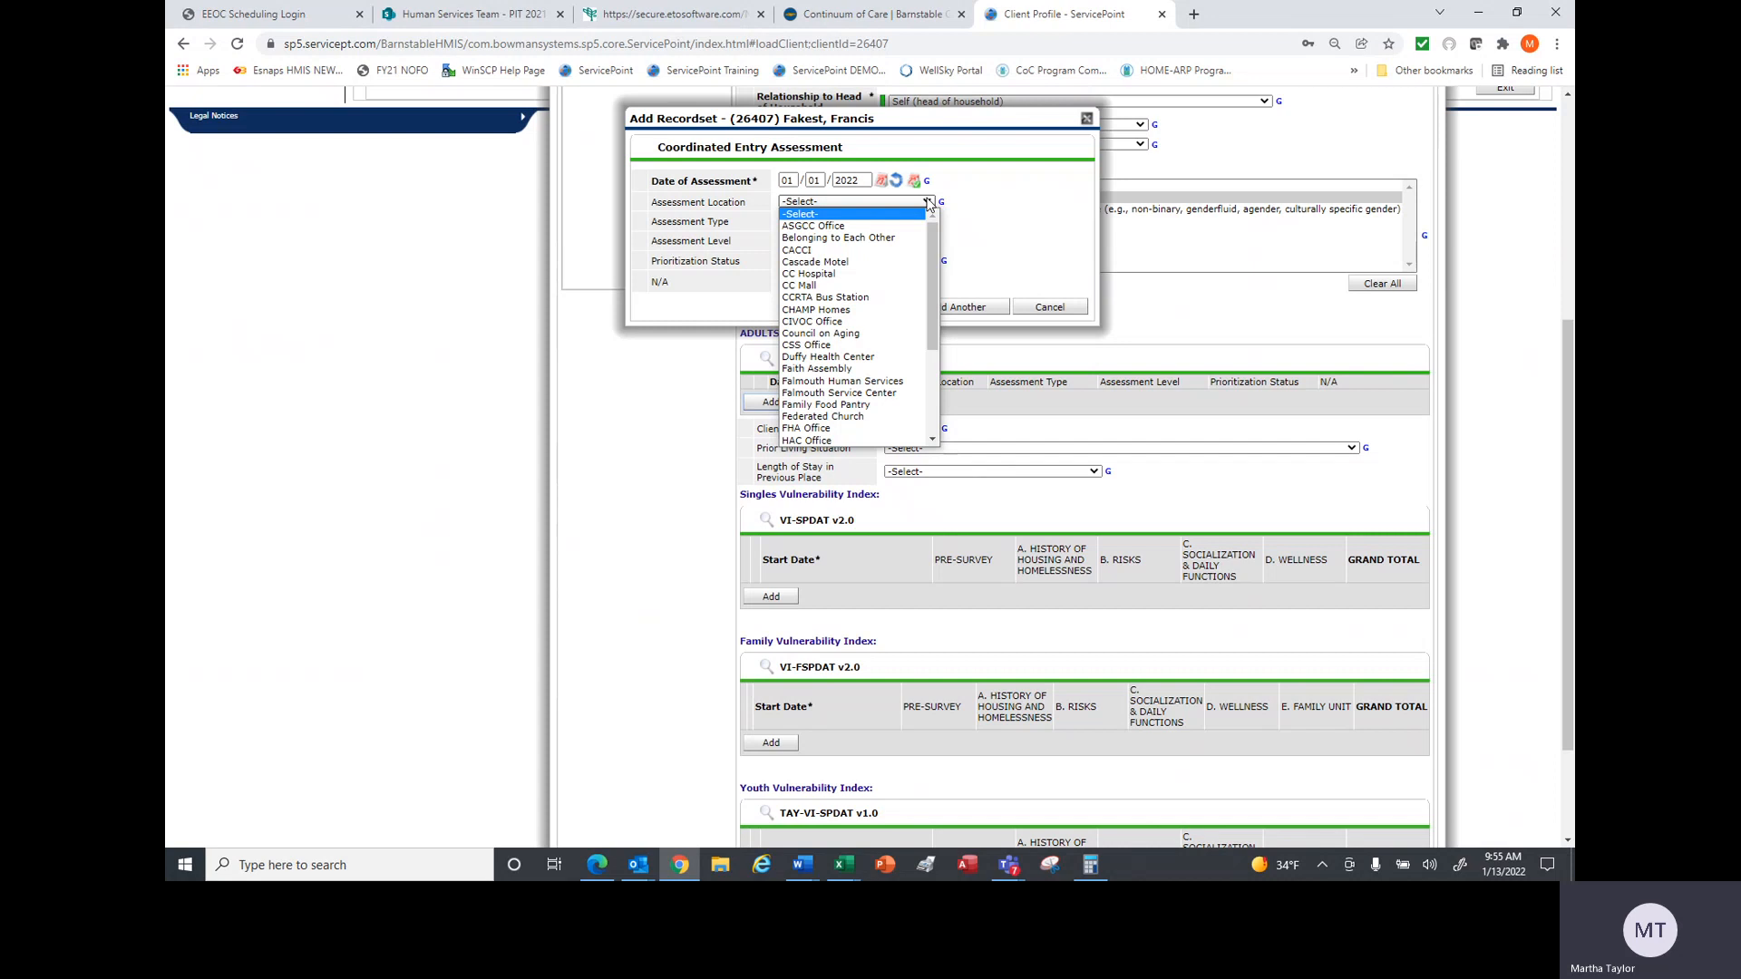
pyautogui.click(834, 284)
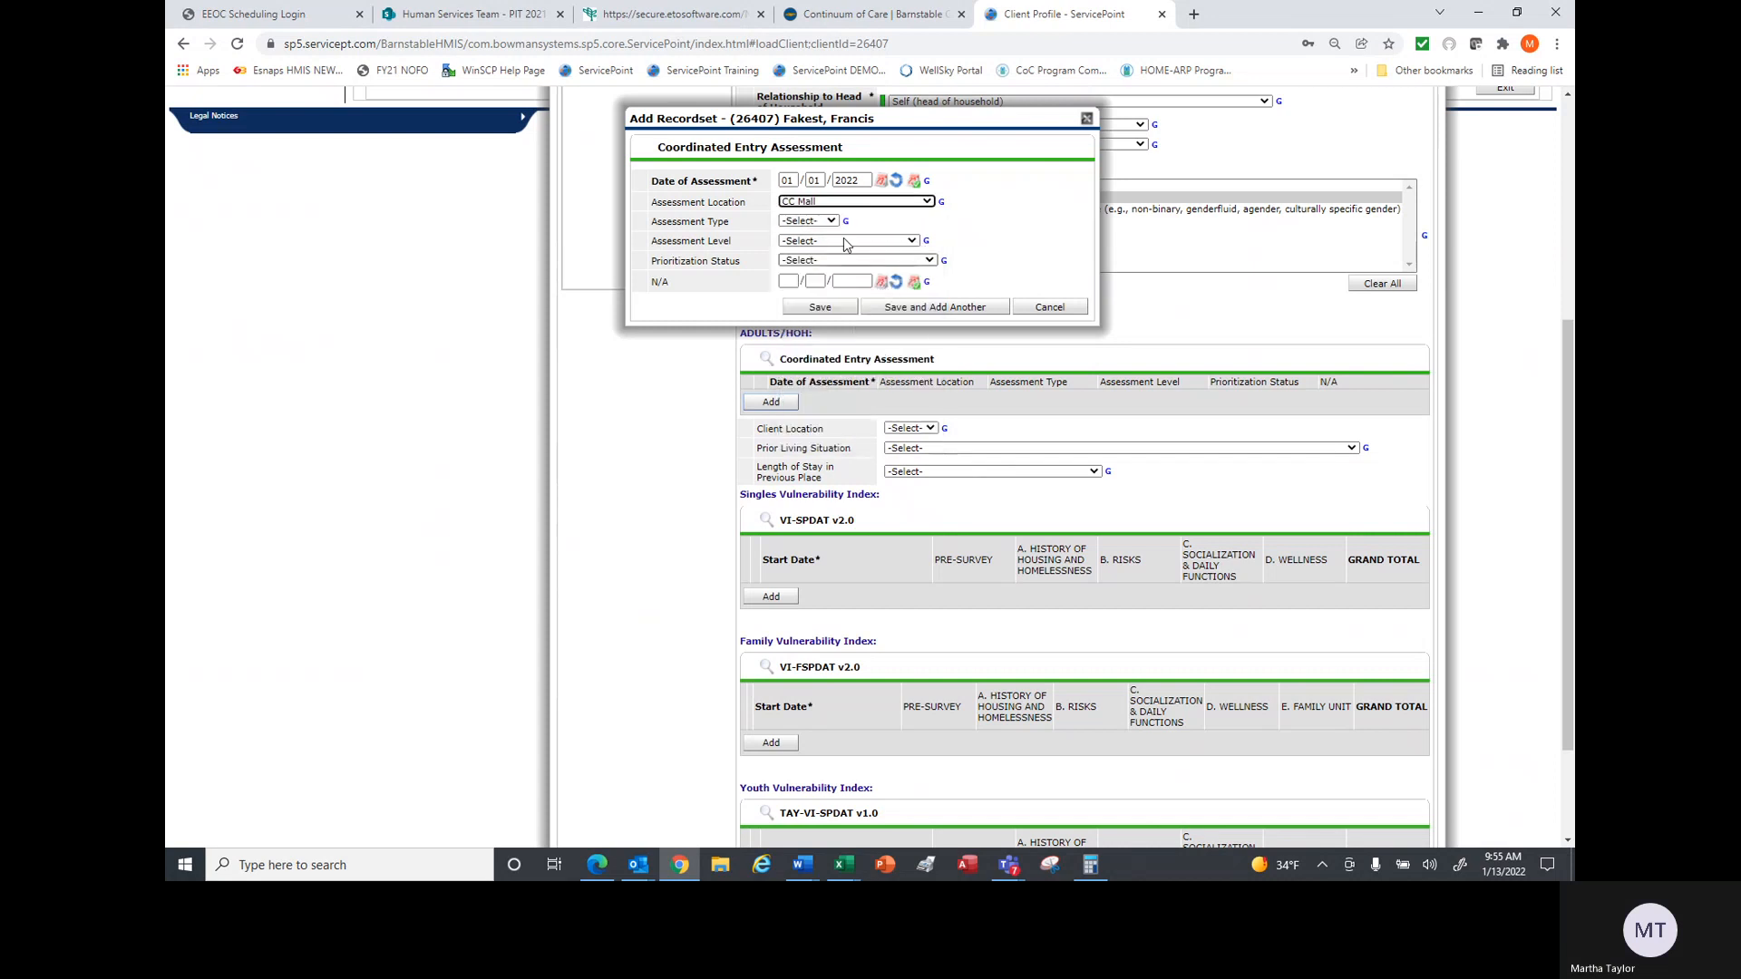
pyautogui.click(827, 221)
pyautogui.click(818, 270)
pyautogui.click(914, 241)
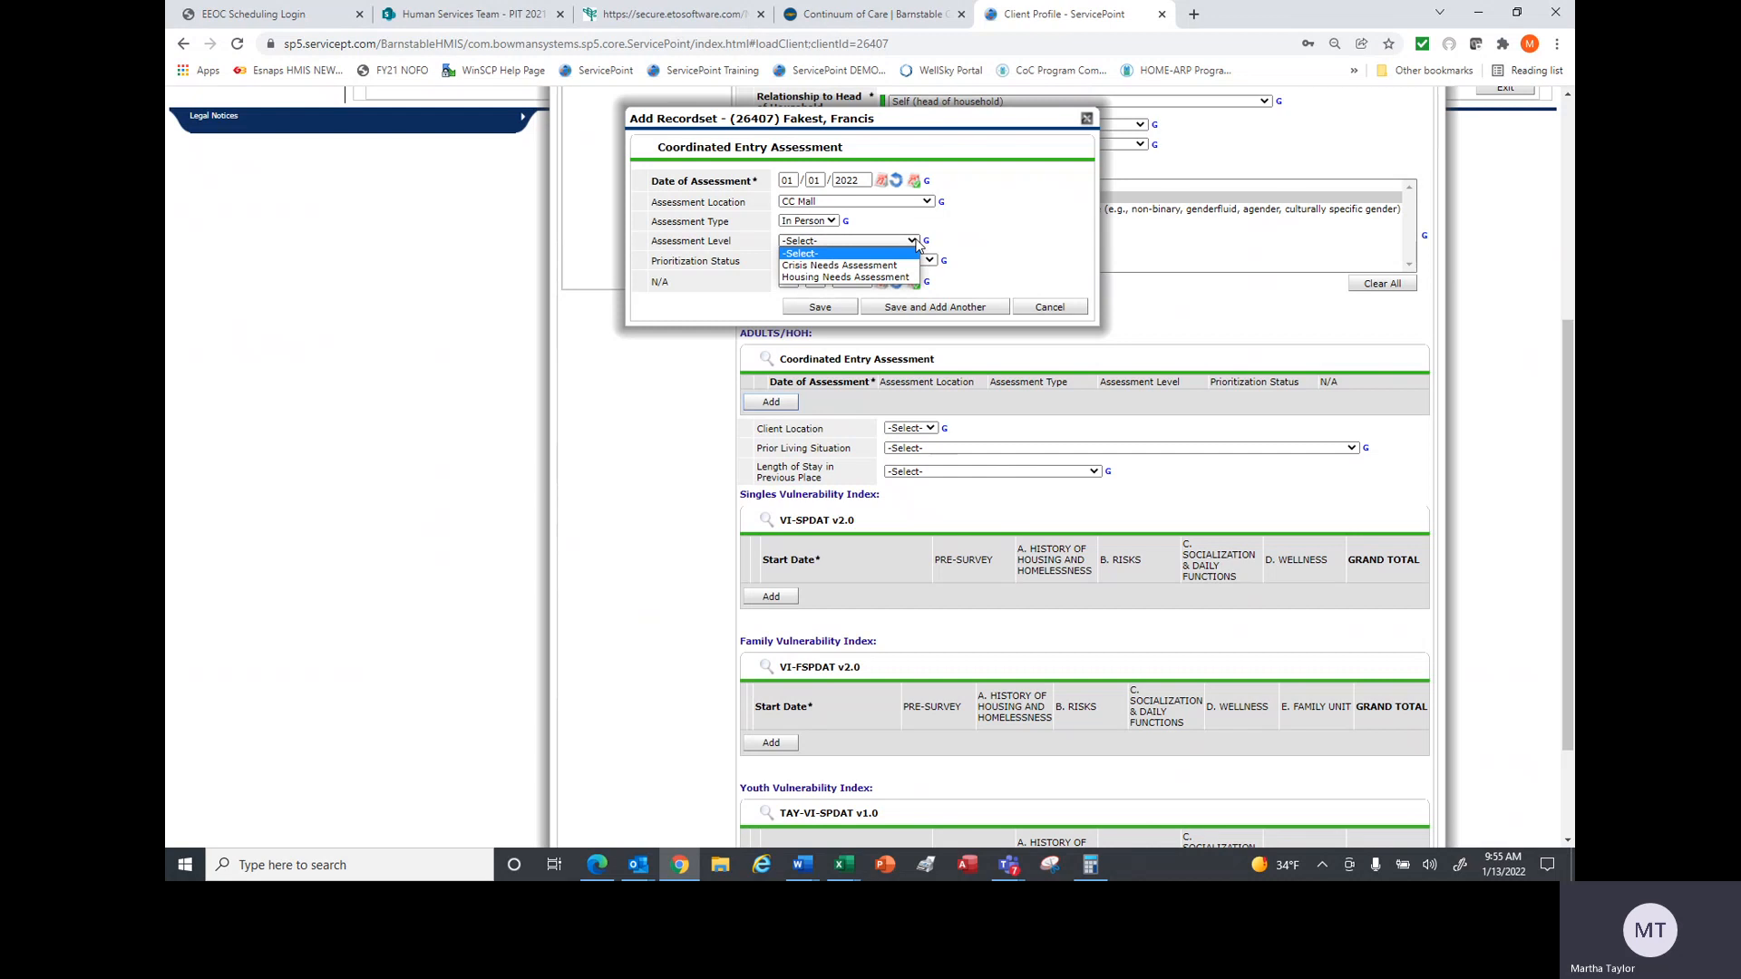
pyautogui.click(848, 276)
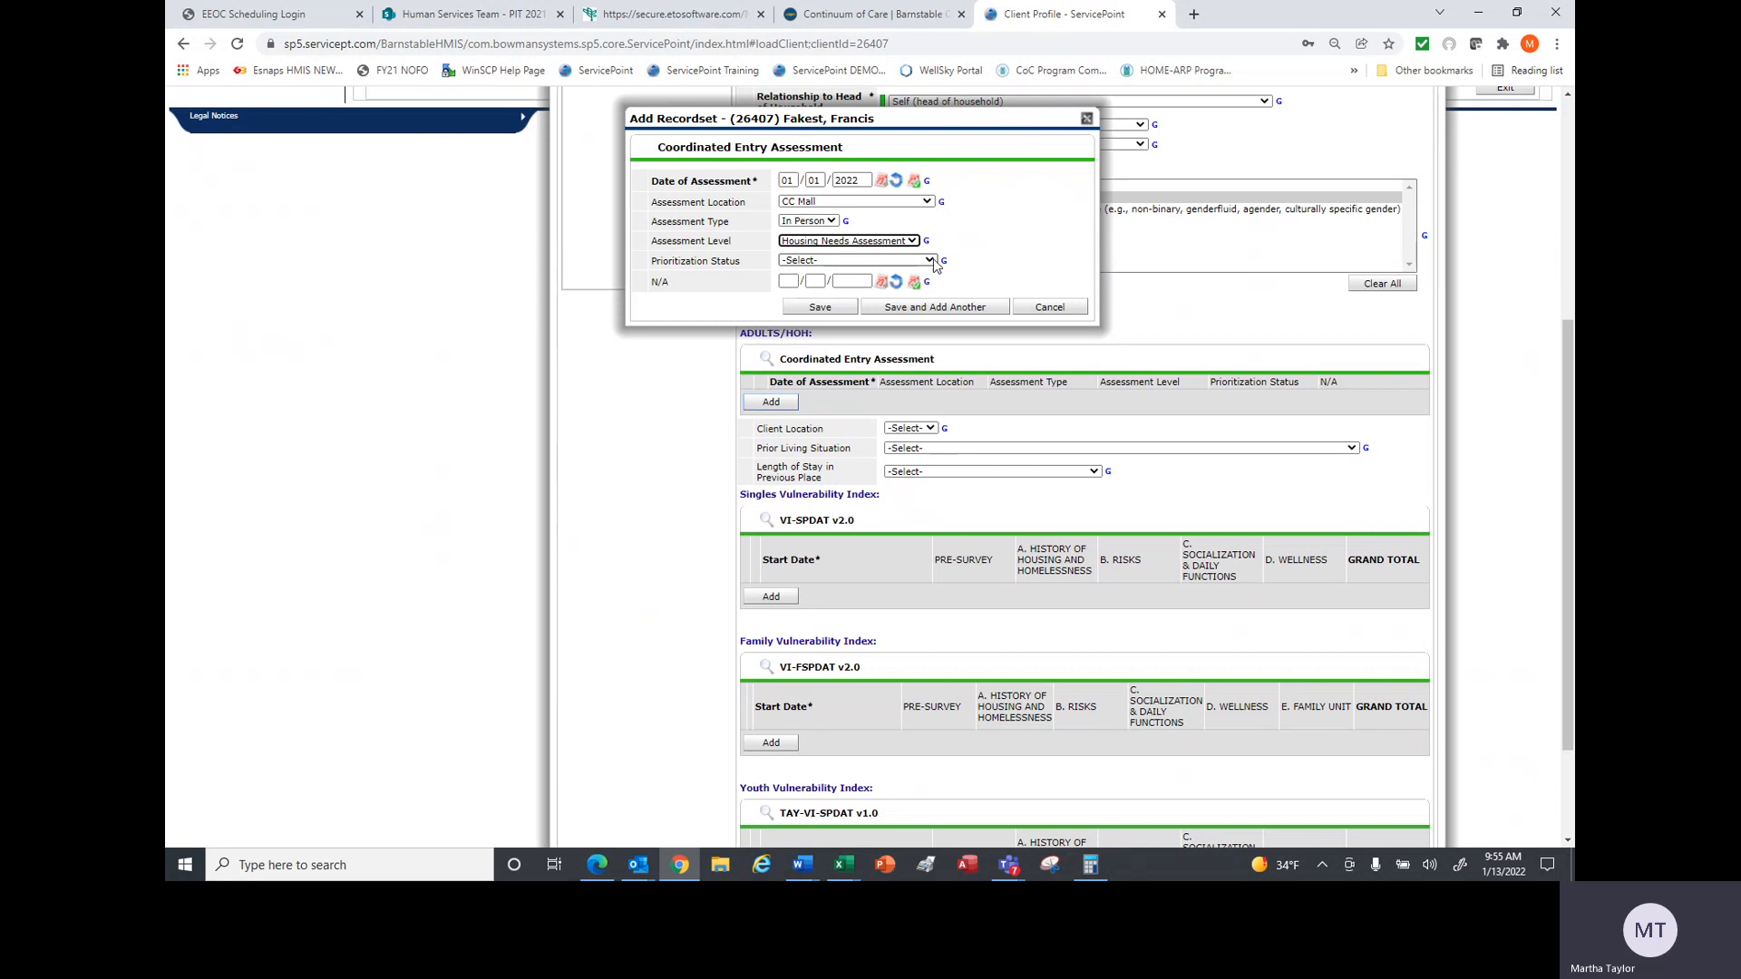
pyautogui.click(931, 260)
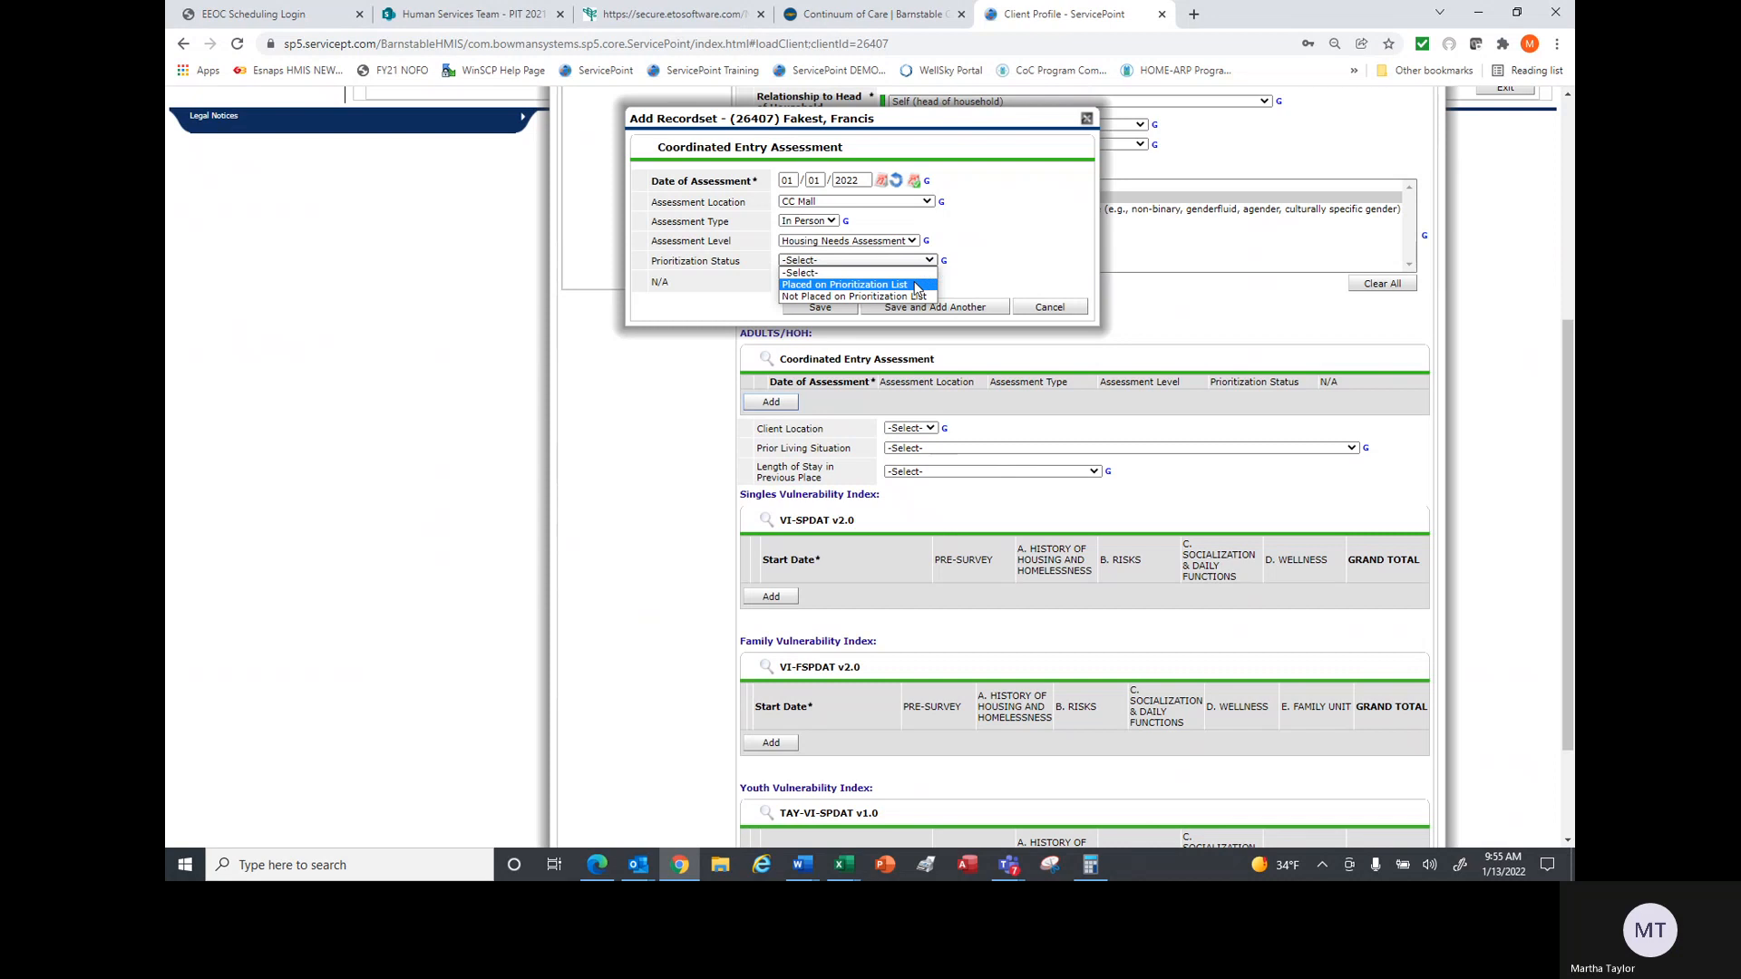
pyautogui.click(915, 287)
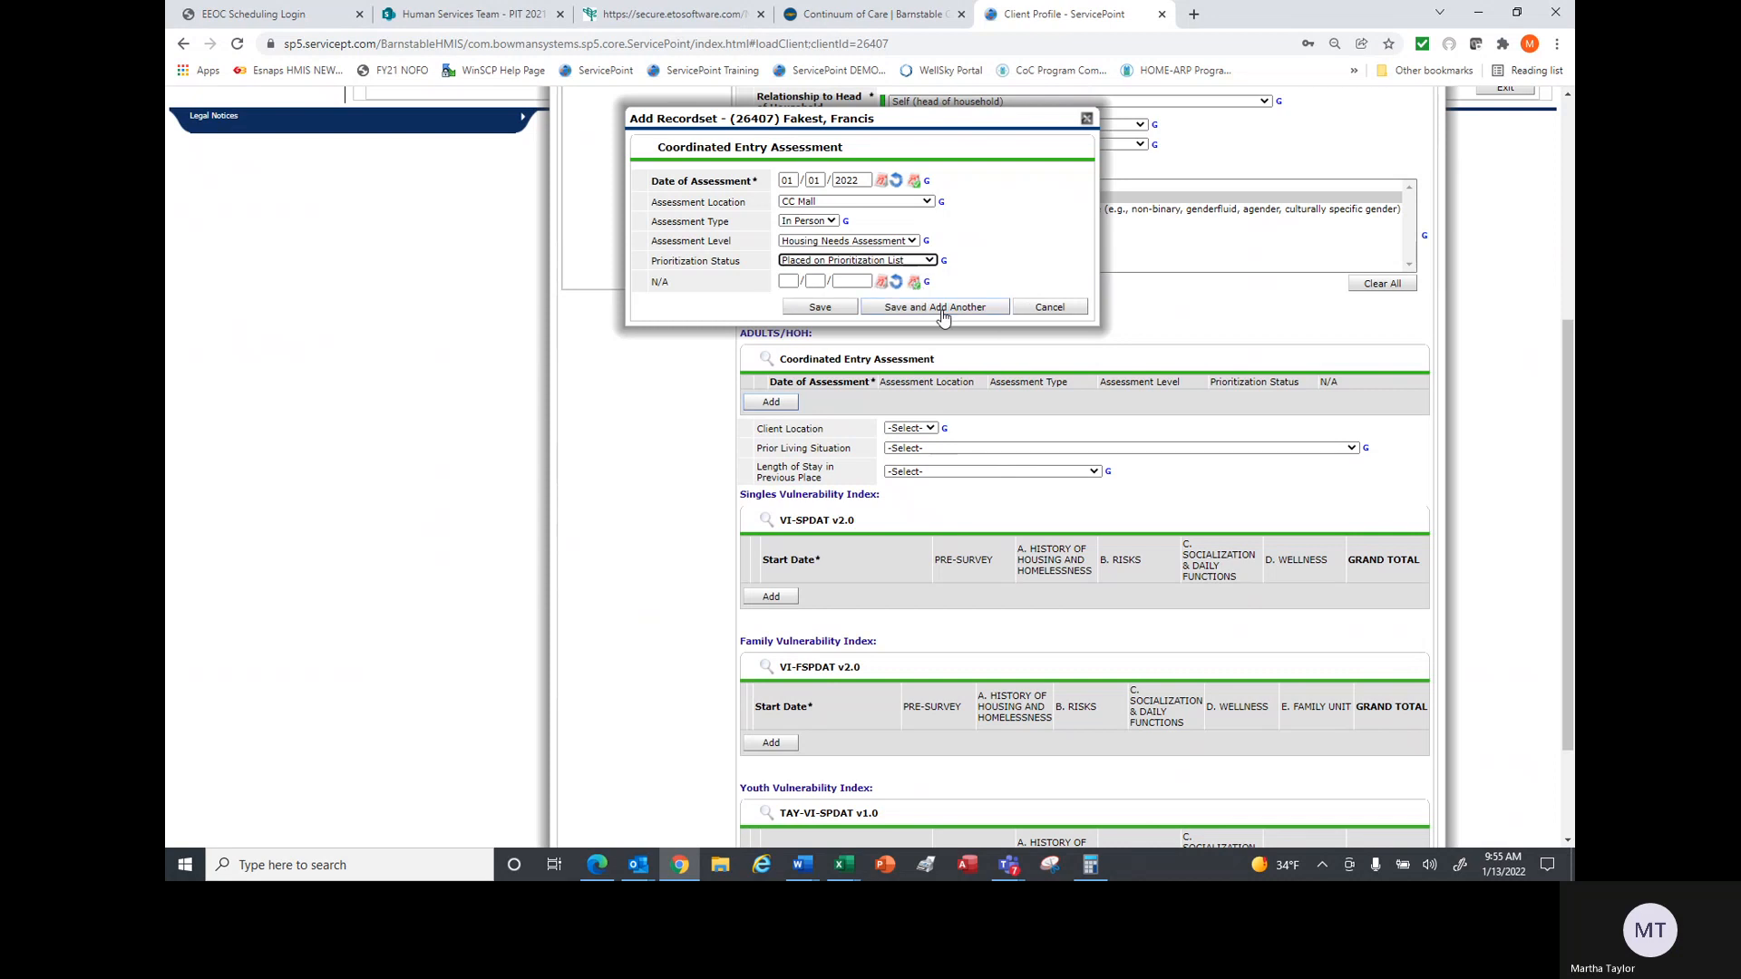
pyautogui.click(819, 309)
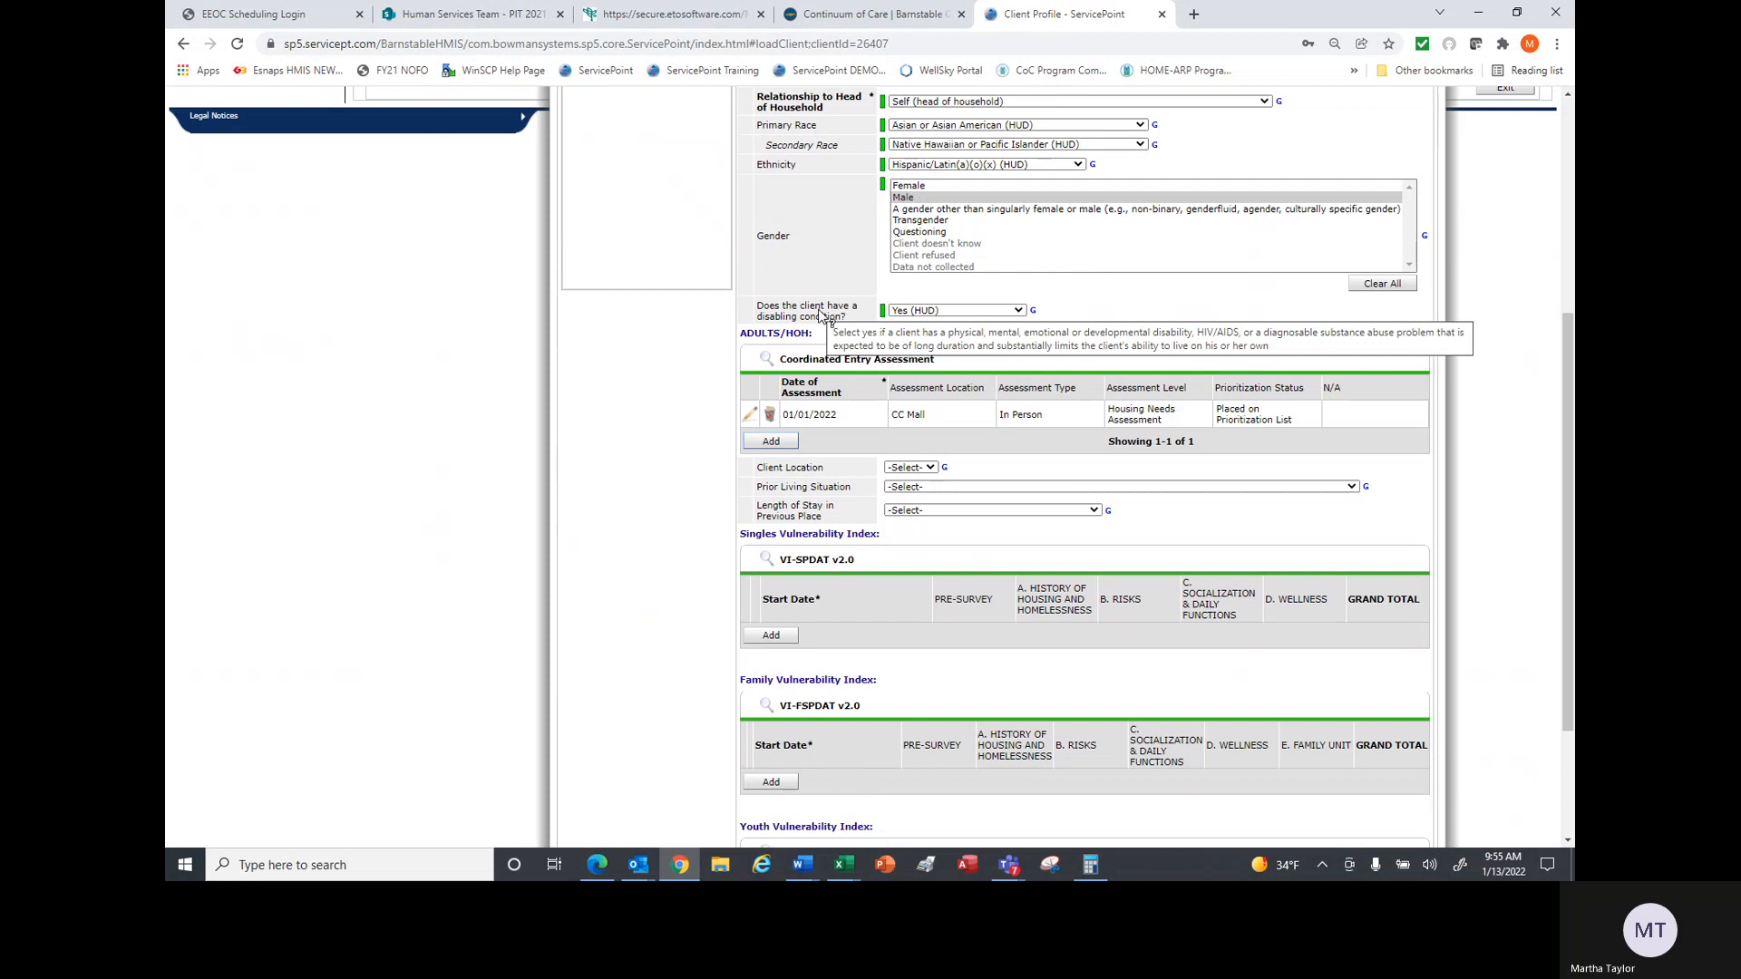
# - Set the client location to MA-503 and the prior living situation to Place not meant for habitation (HUD)
pyautogui.click(930, 469)
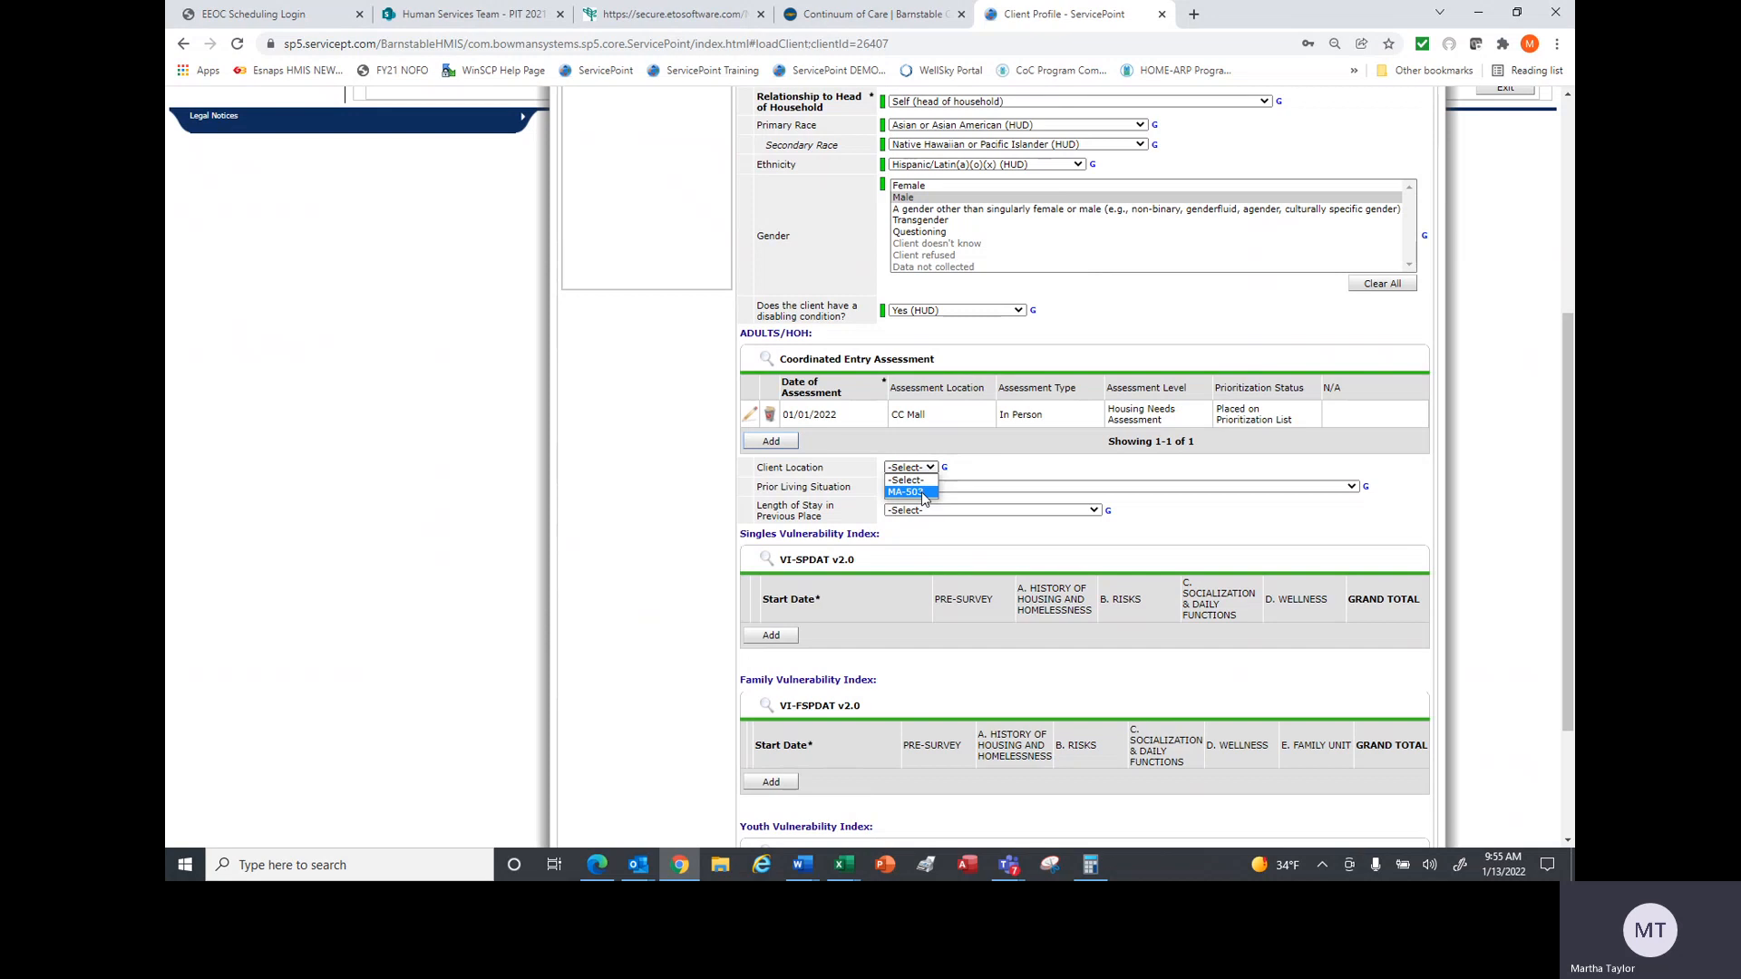
pyautogui.click(921, 492)
pyautogui.click(1350, 487)
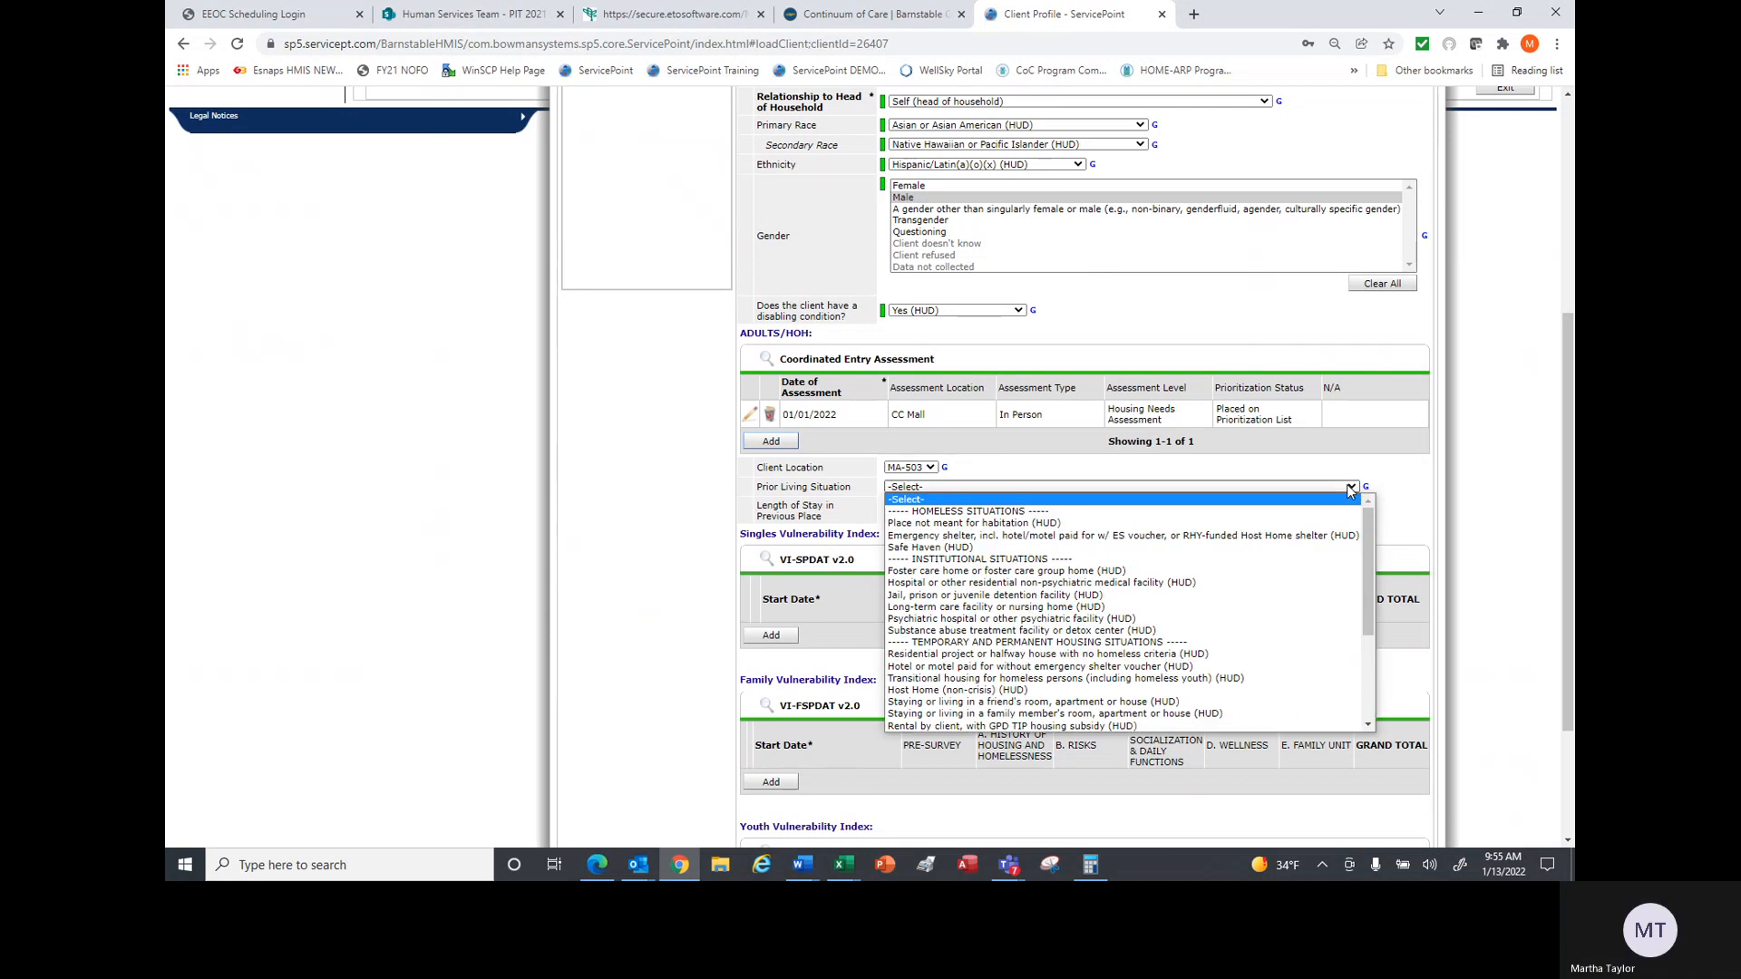
pyautogui.click(1274, 526)
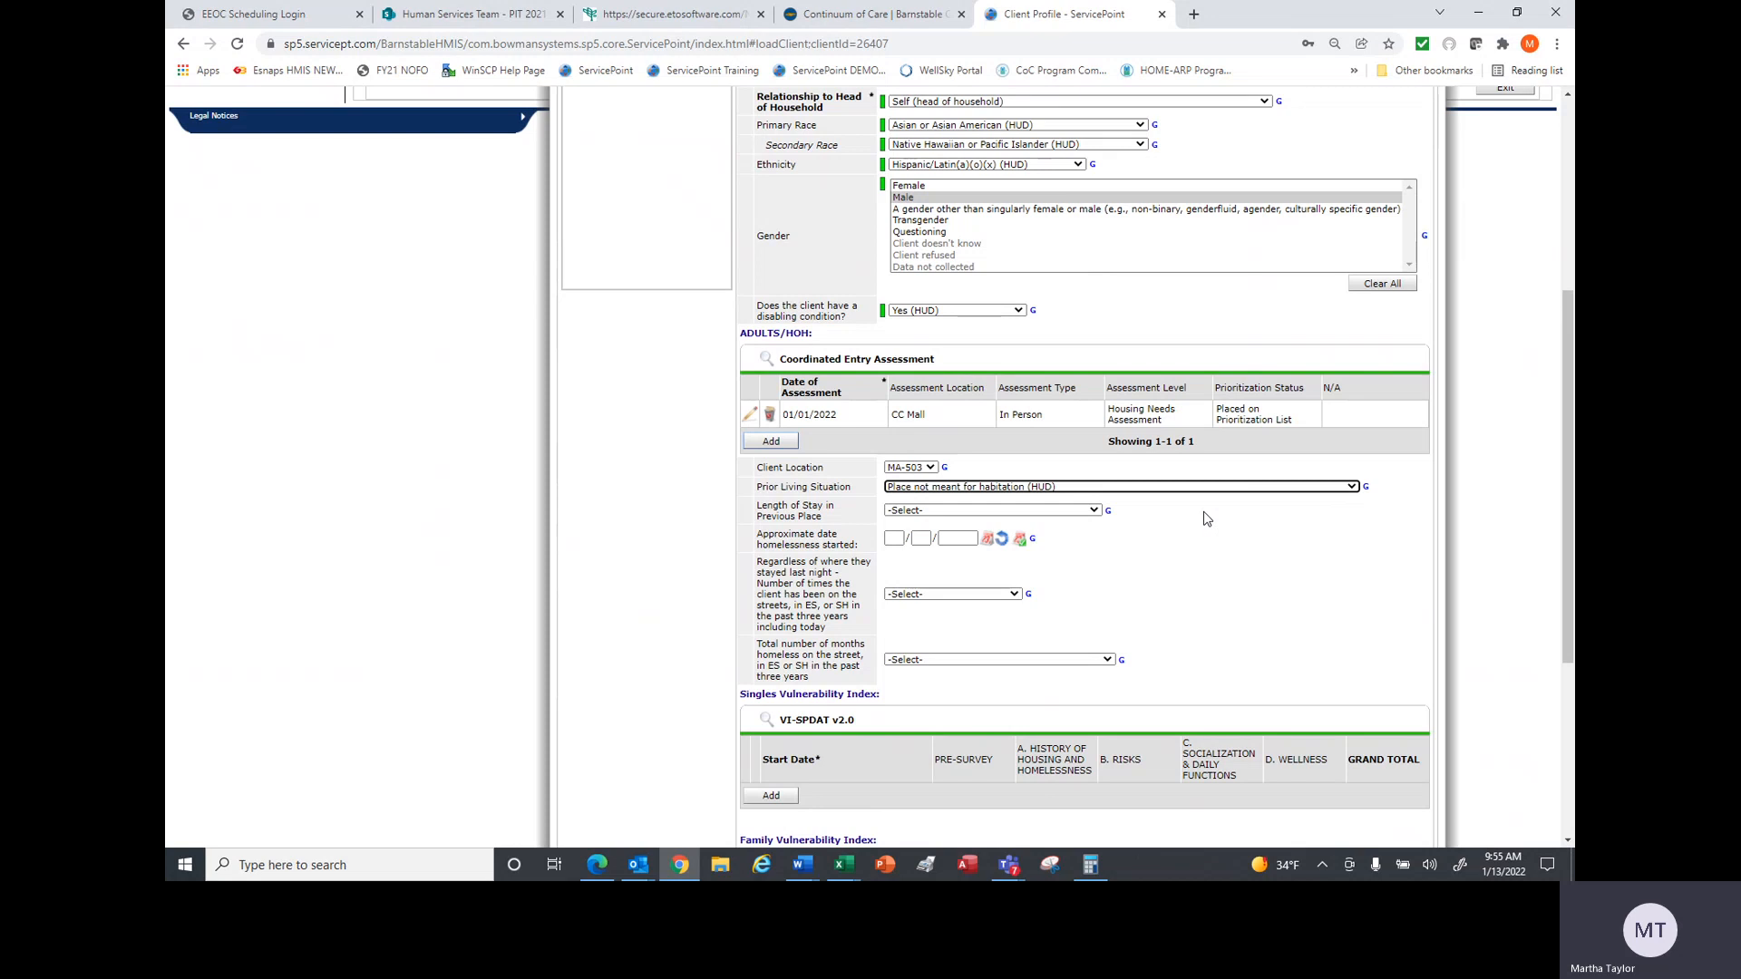
# - Try Long-term care facility or nursing home (HUD) as the prior living situation and return it to Place not meant for habitation (HUD)
pyautogui.click(1352, 488)
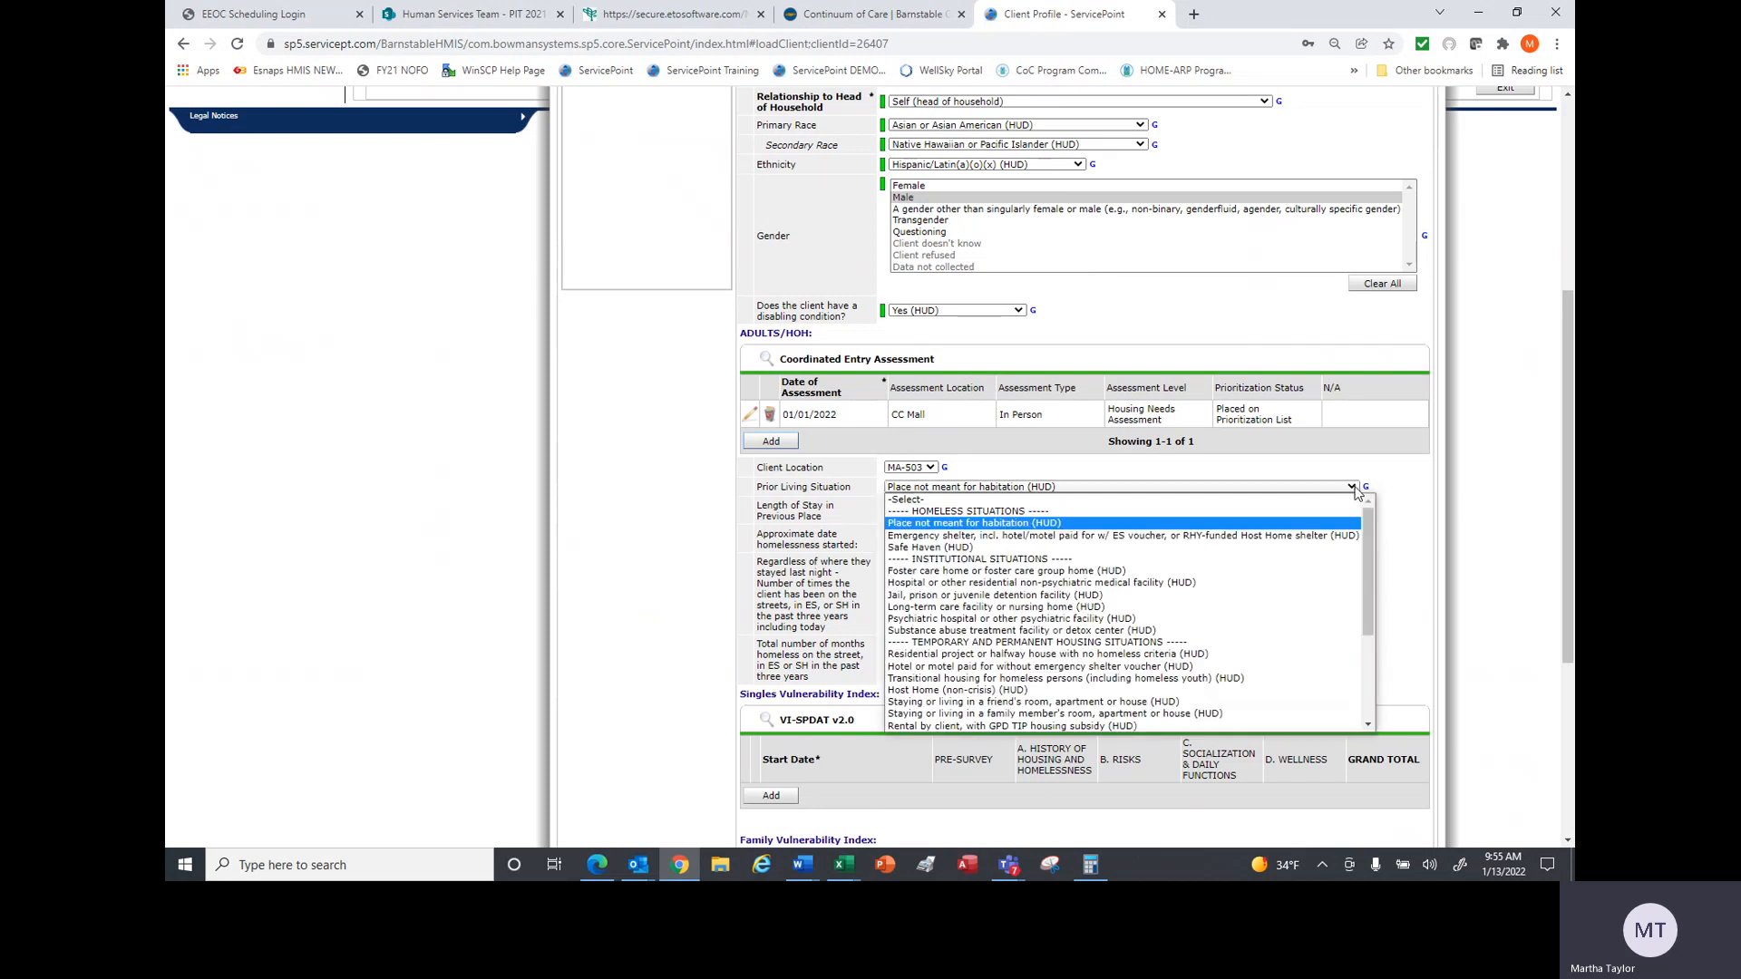
pyautogui.click(1199, 609)
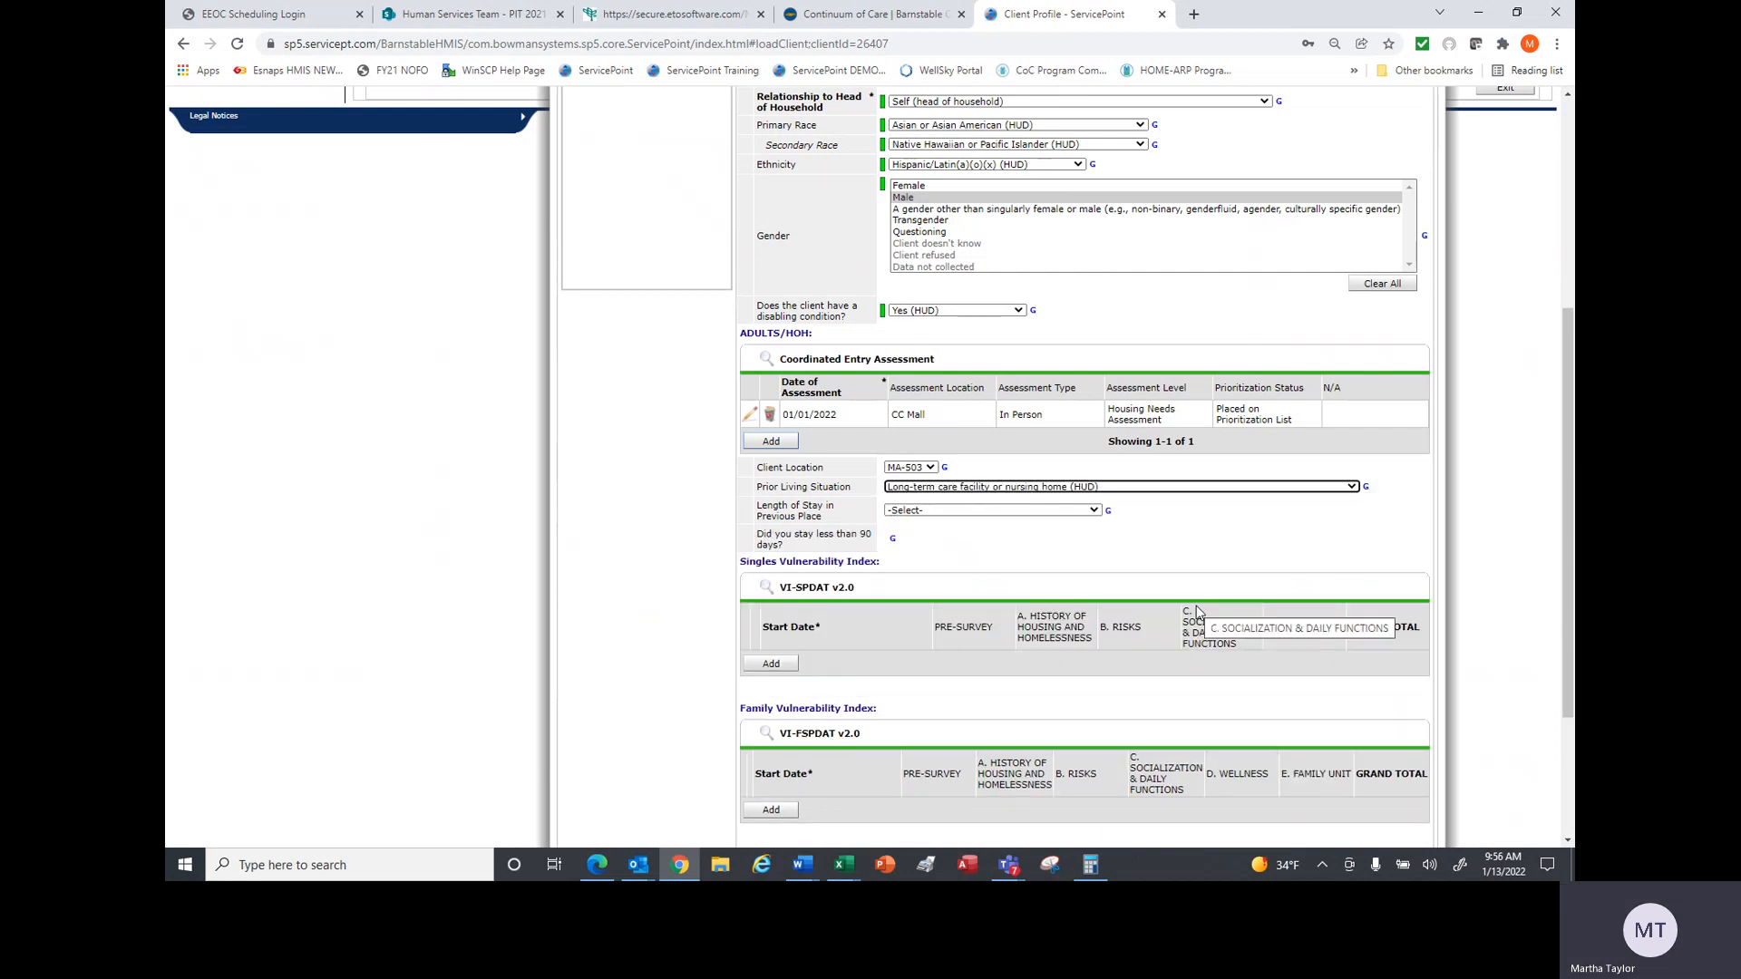
pyautogui.click(1351, 487)
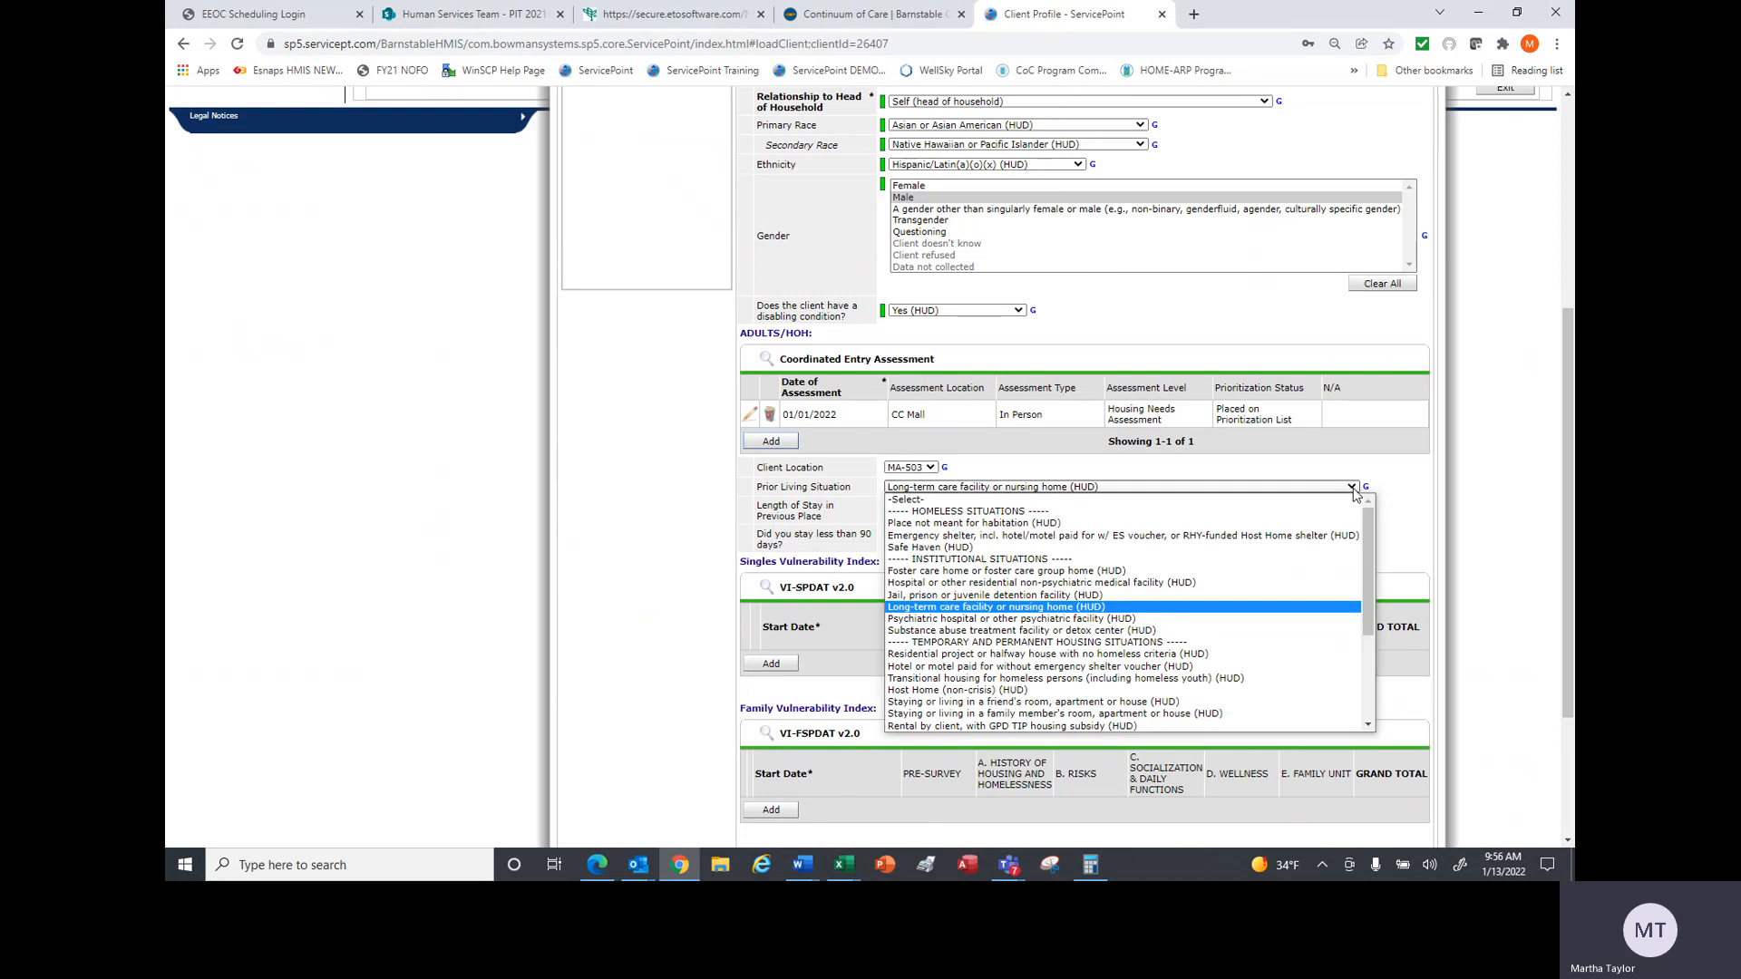
pyautogui.click(1169, 524)
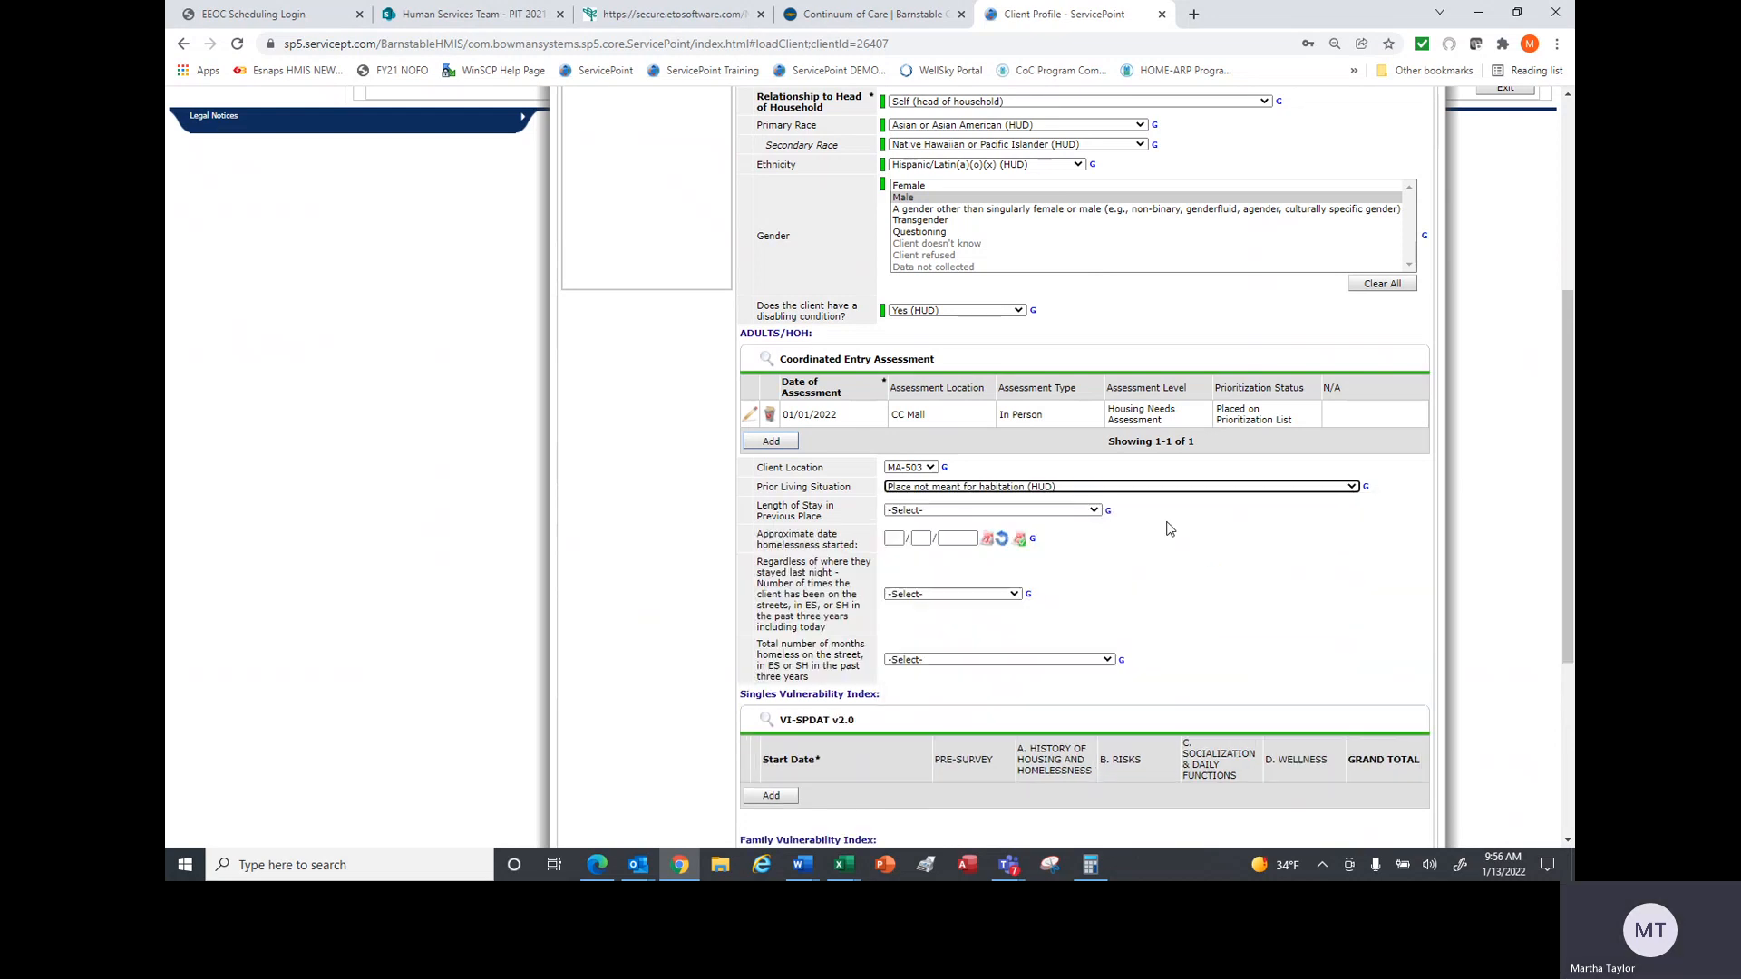
# - Set the length of stay in previous place to One year or longer (HUD) and the approximate homelessness start date to 01/01/2018
pyautogui.click(1092, 513)
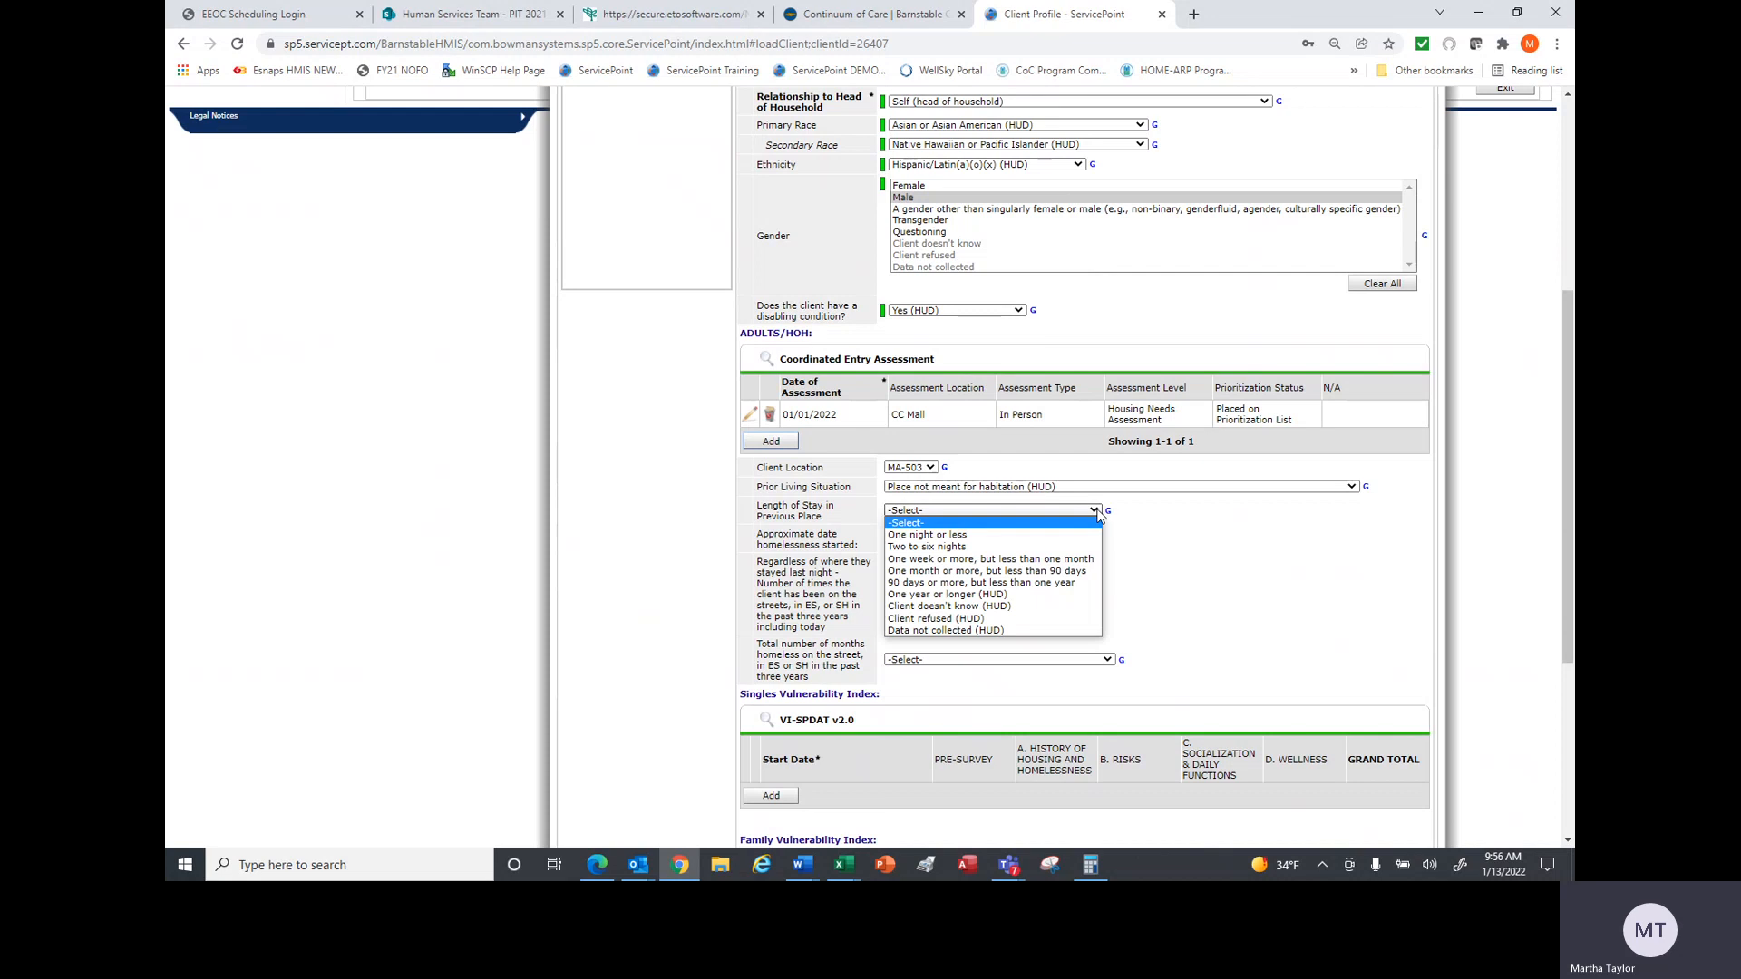
pyautogui.click(1011, 595)
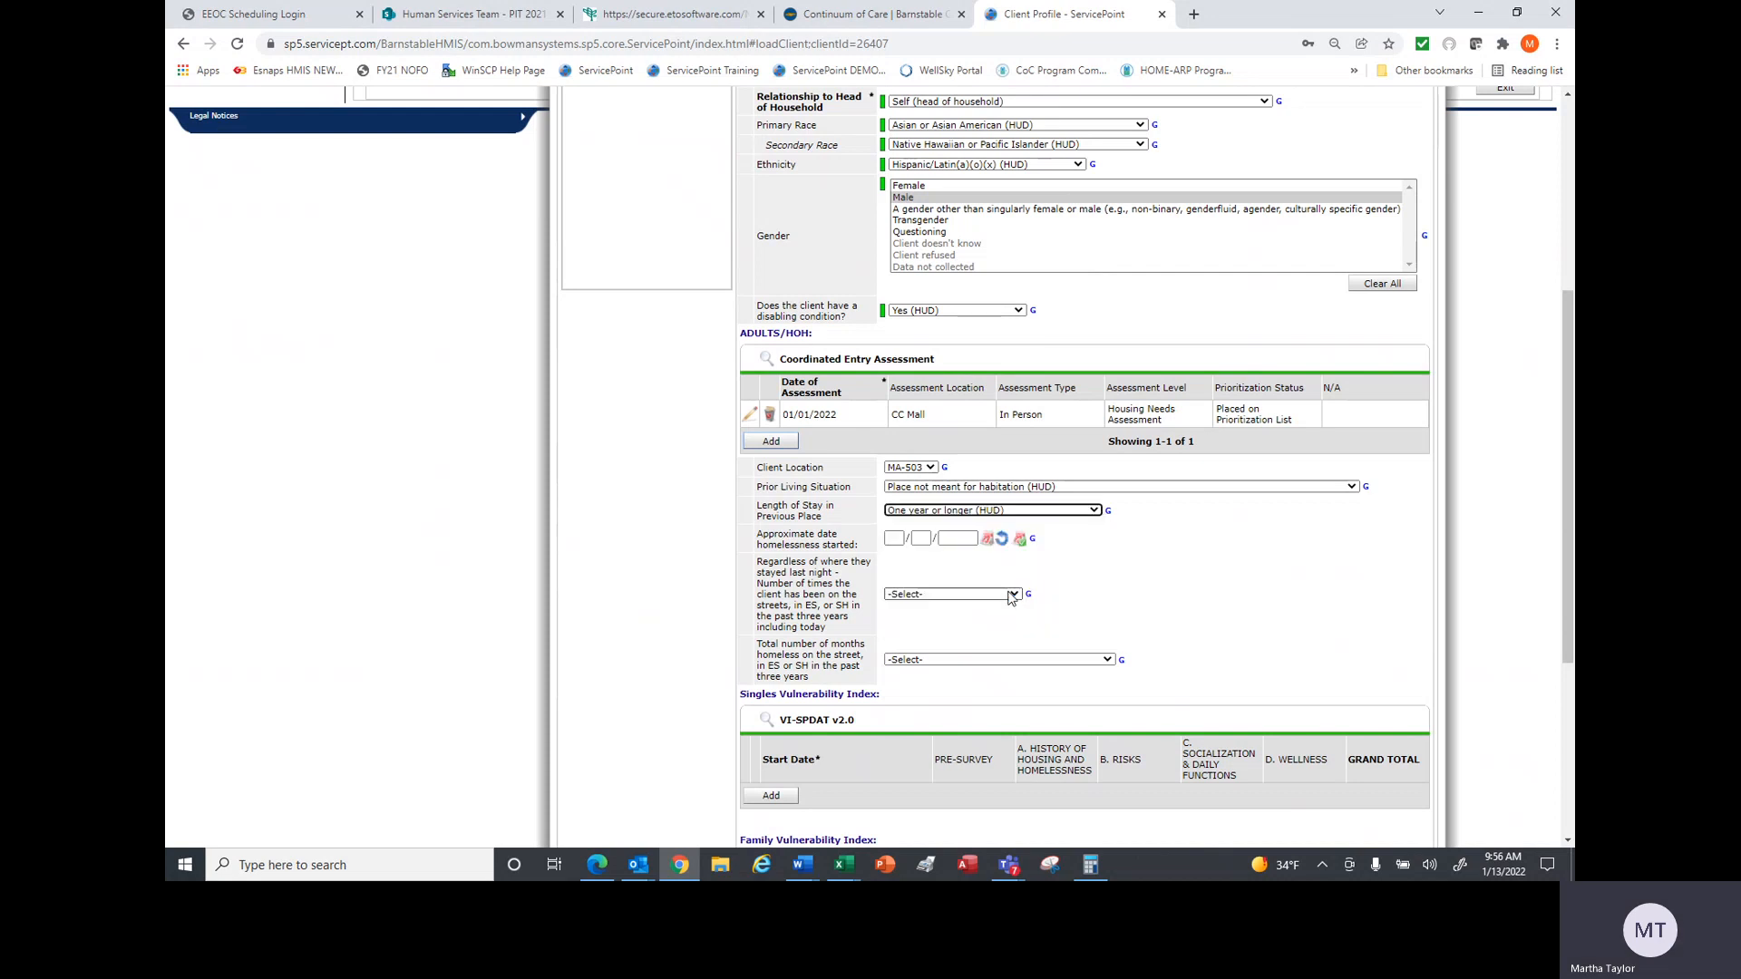
pyautogui.click(895, 538)
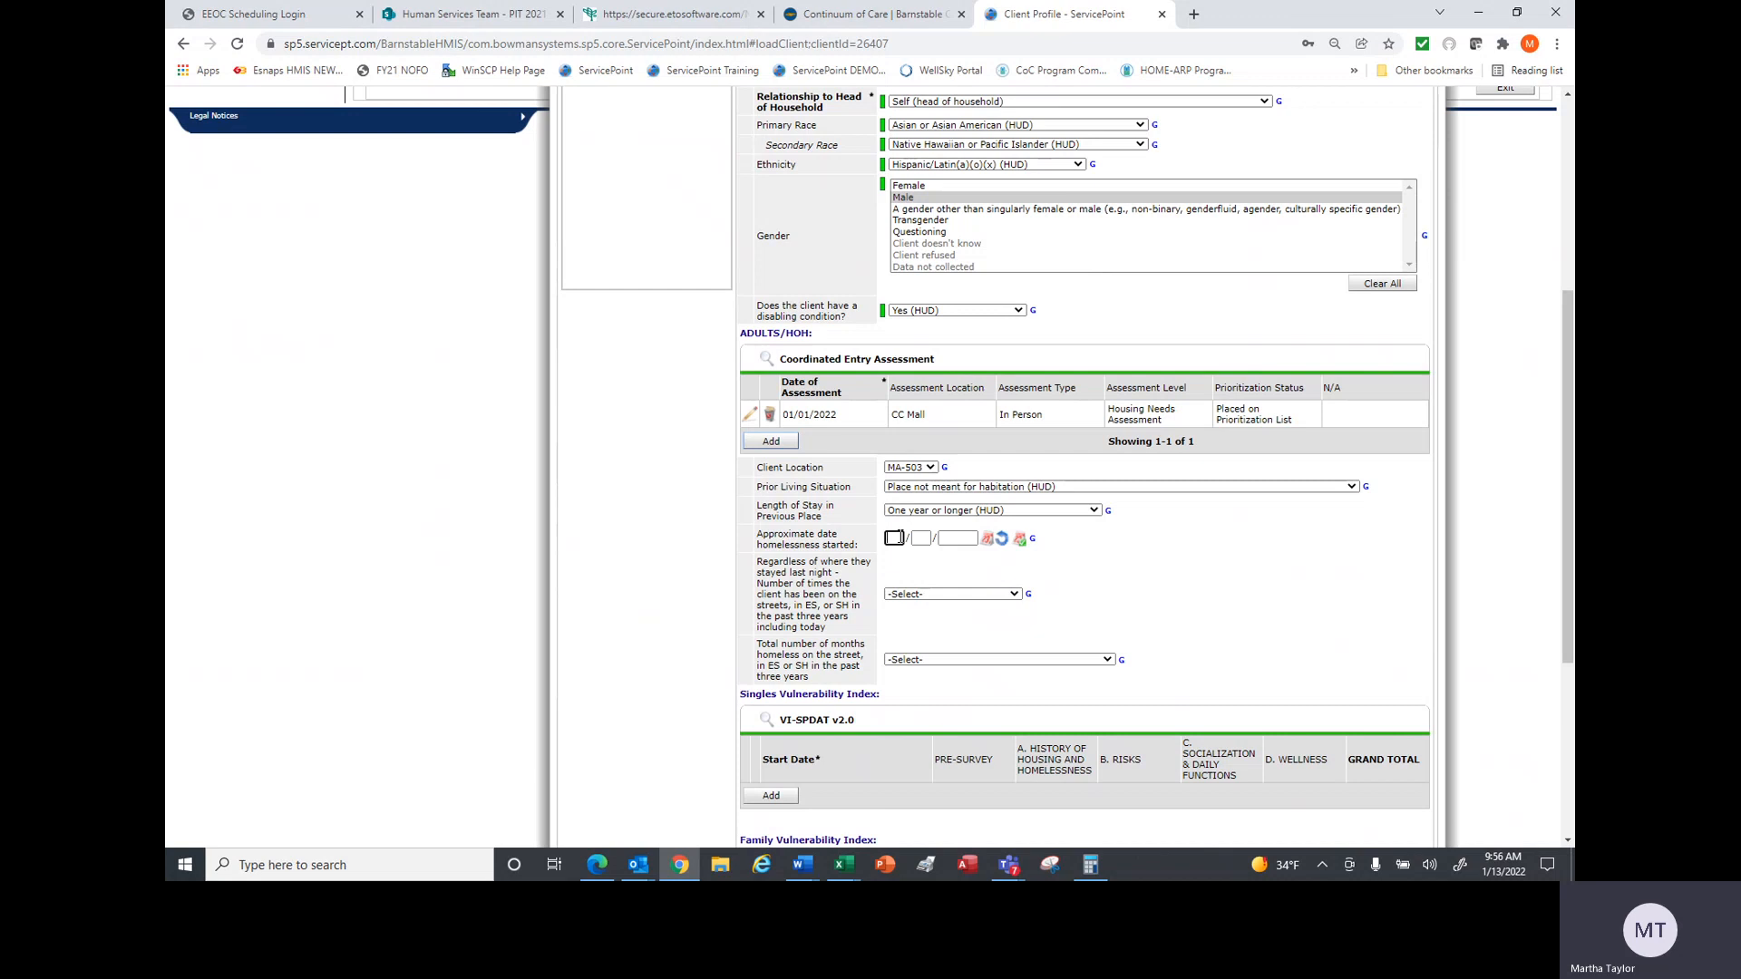
pyautogui.write('1')
pyautogui.press('Tab')
pyautogui.write('1')
pyautogui.press('Tab')
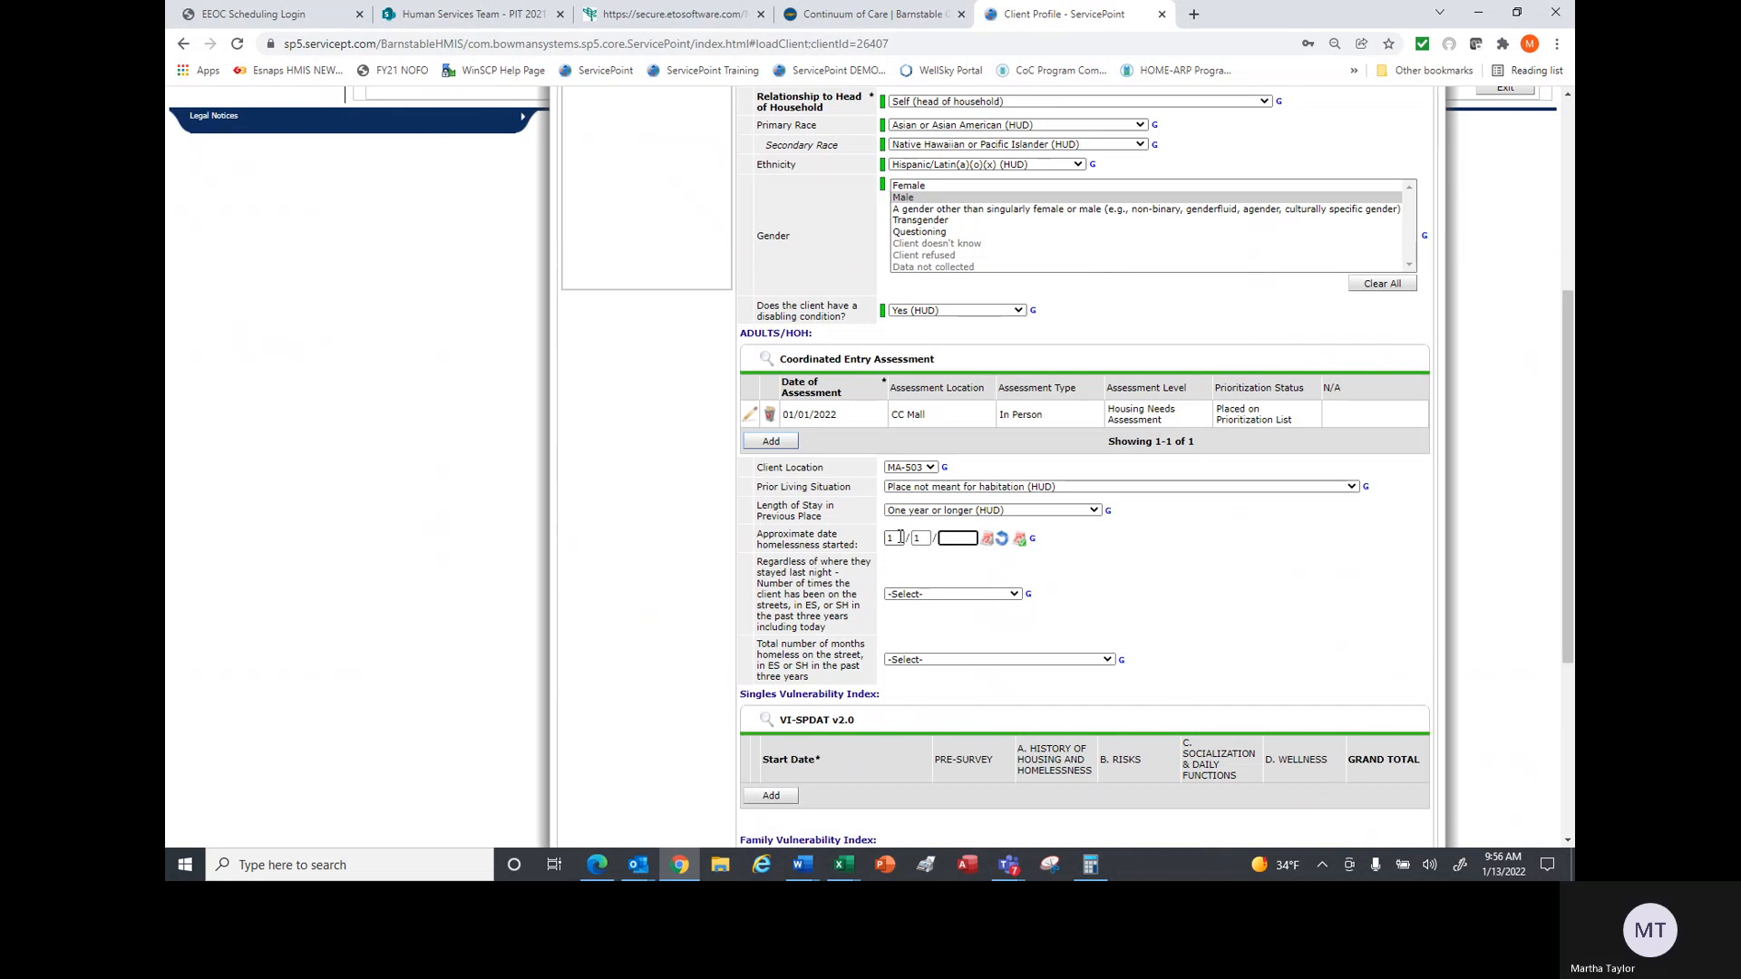
pyautogui.write('2018')
# - Set times homeless in three years to Four or more times (HUD), total months to More than 12 months (HUD), and save the assessment
pyautogui.click(1014, 595)
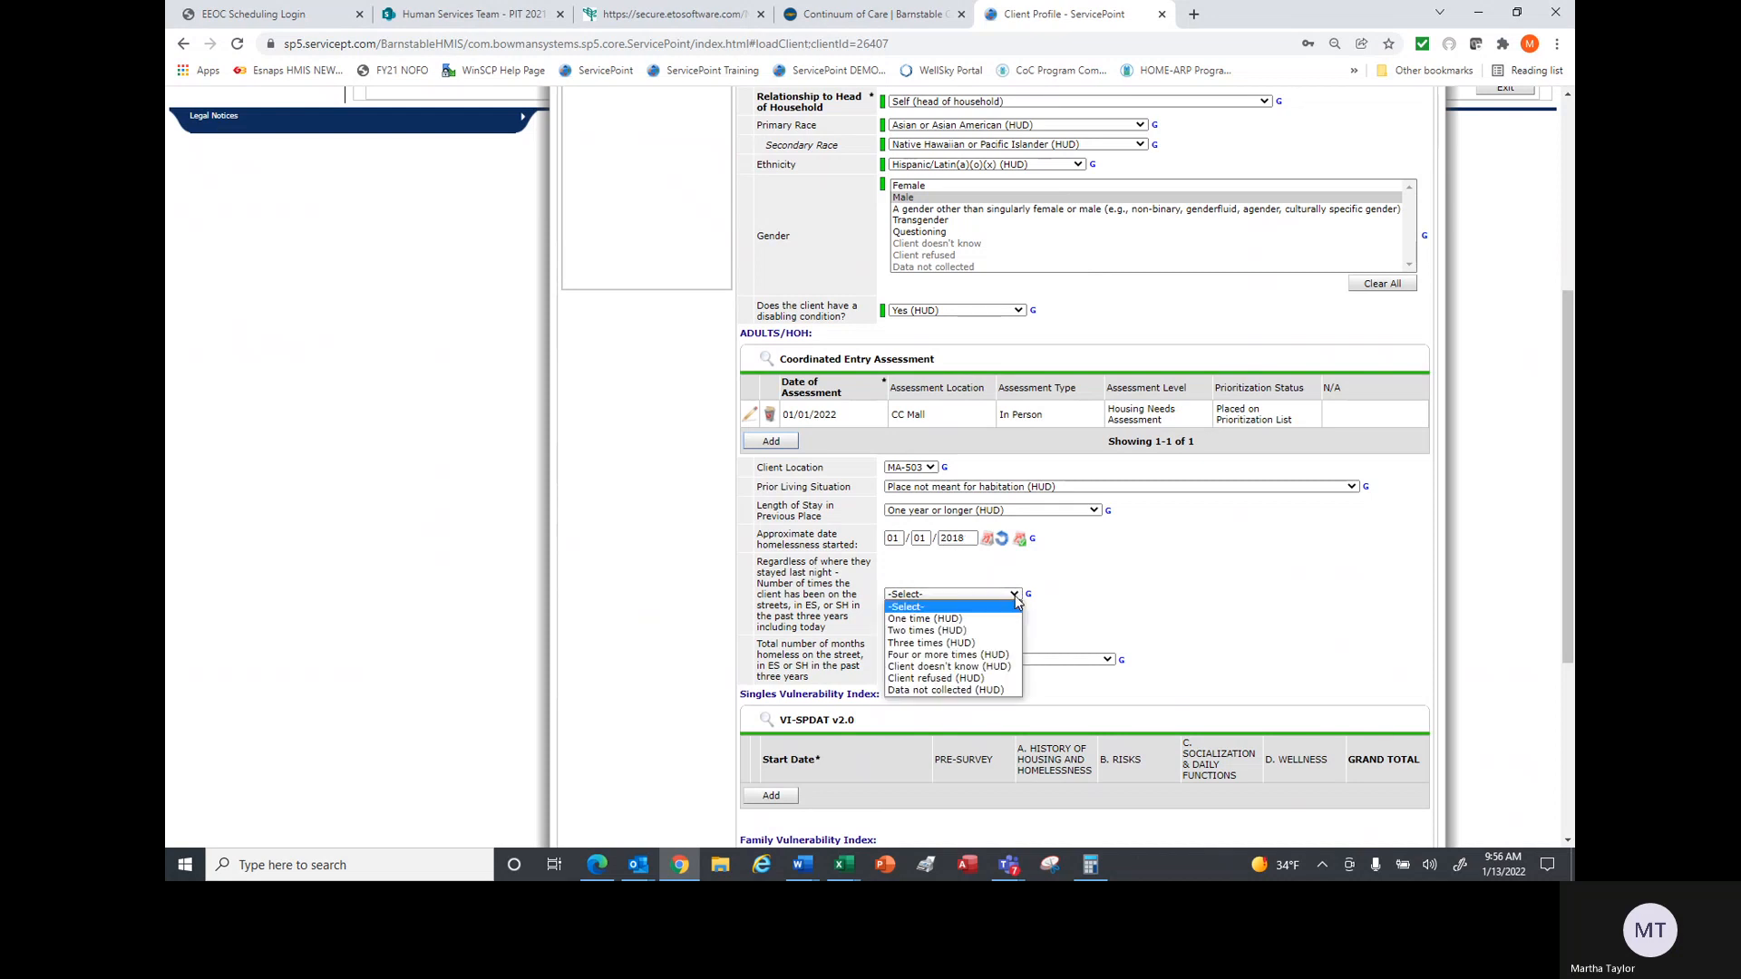
pyautogui.click(981, 654)
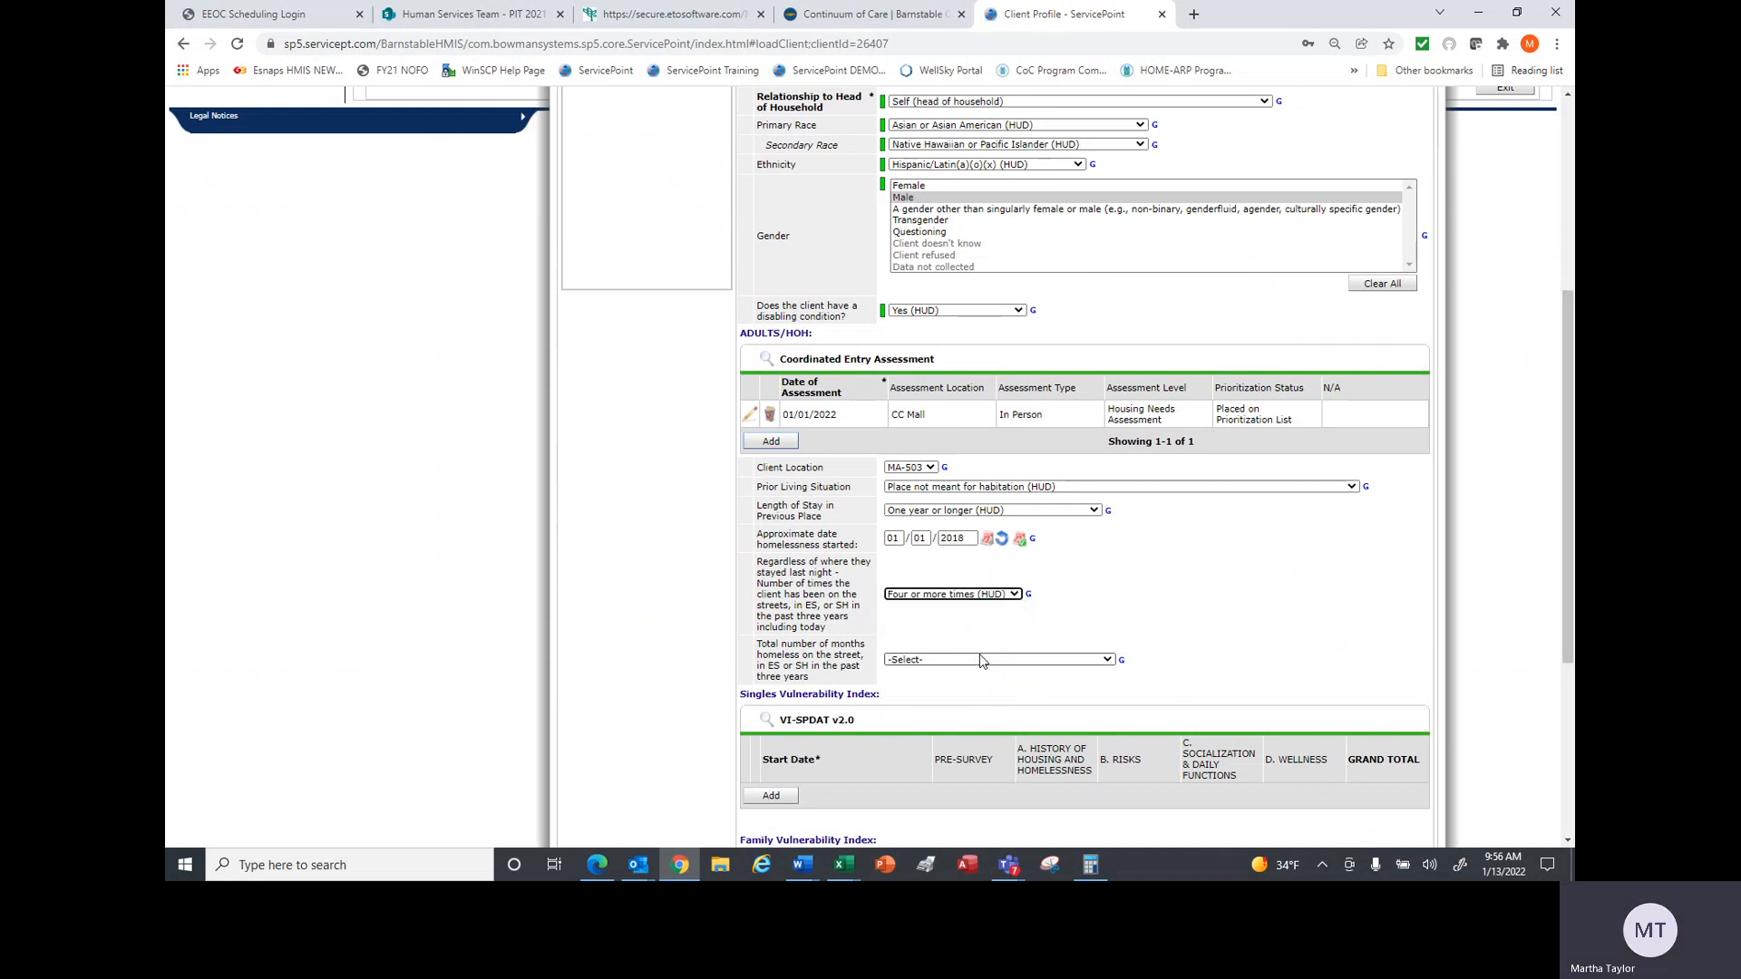
pyautogui.click(1107, 661)
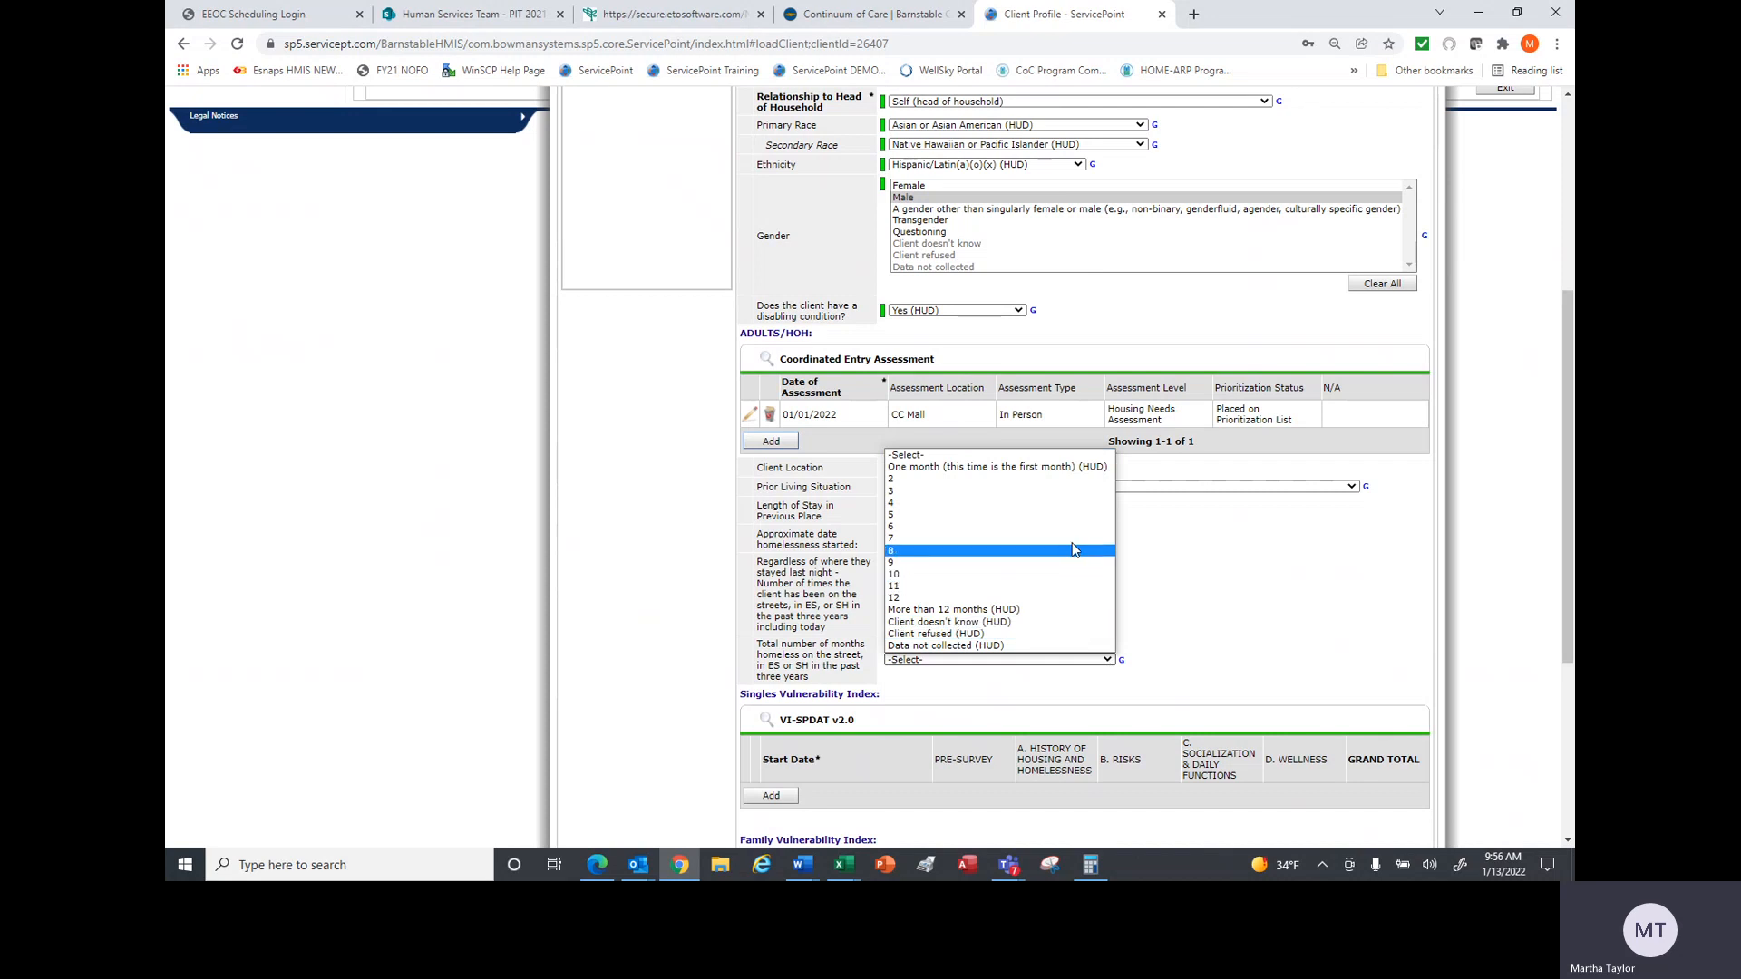
pyautogui.click(1064, 610)
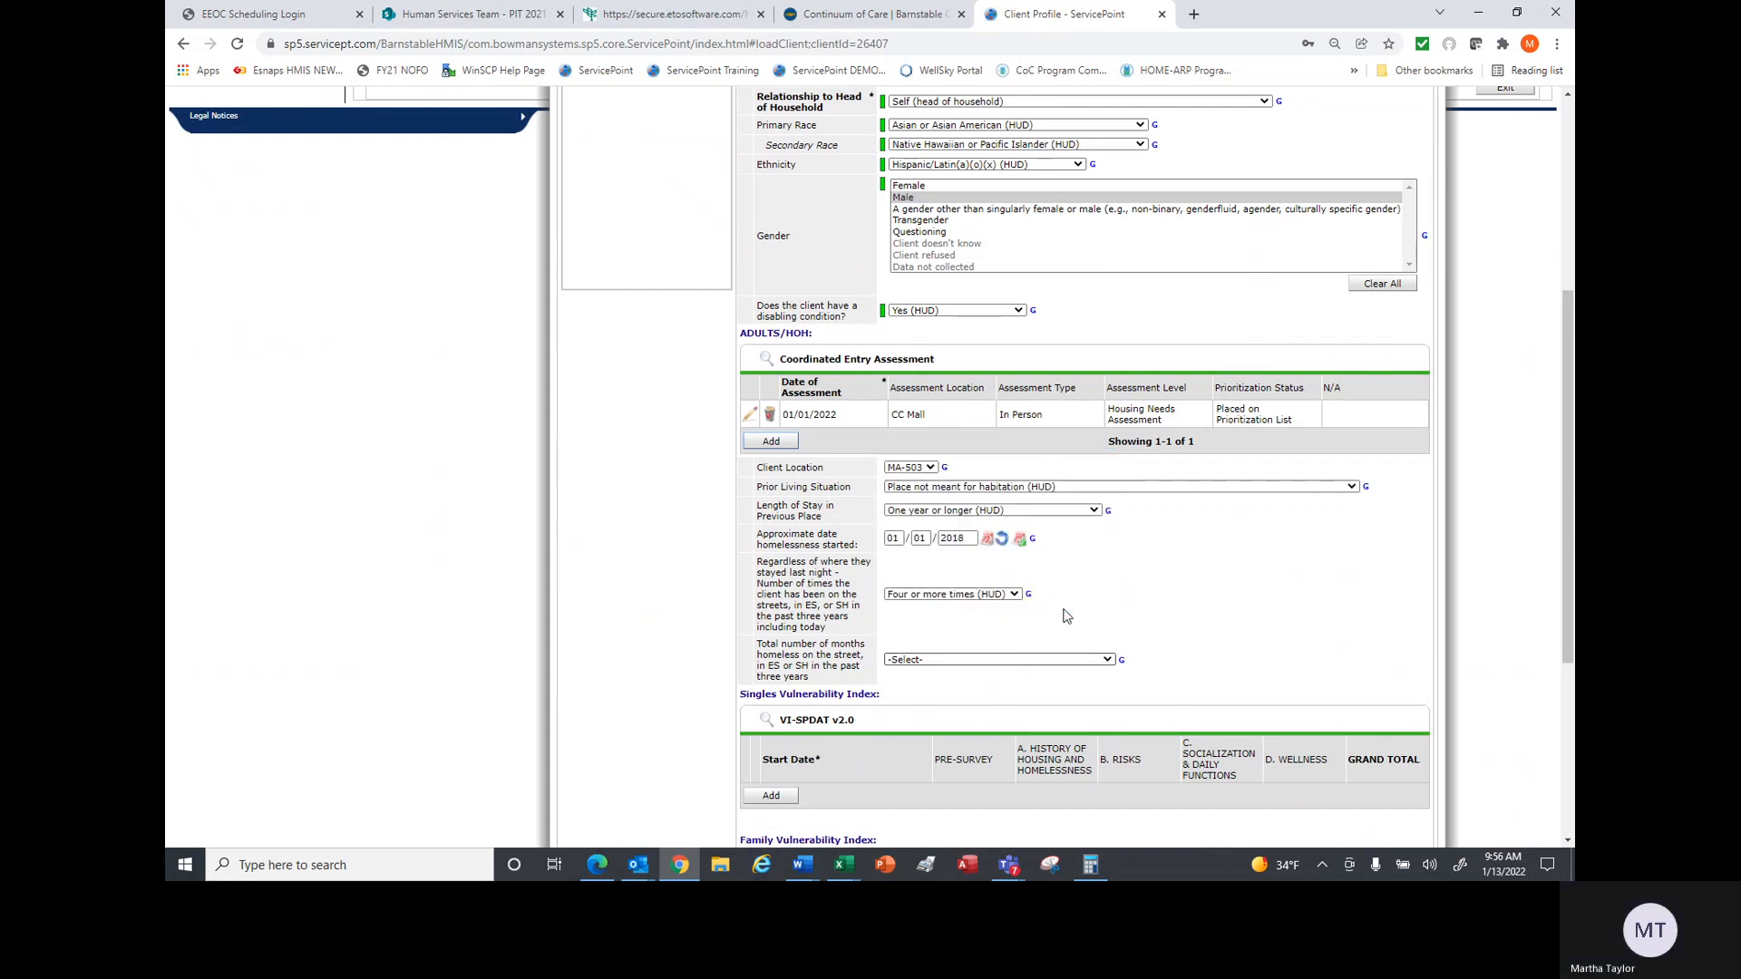
pyautogui.scroll(-5, 1573, 490)
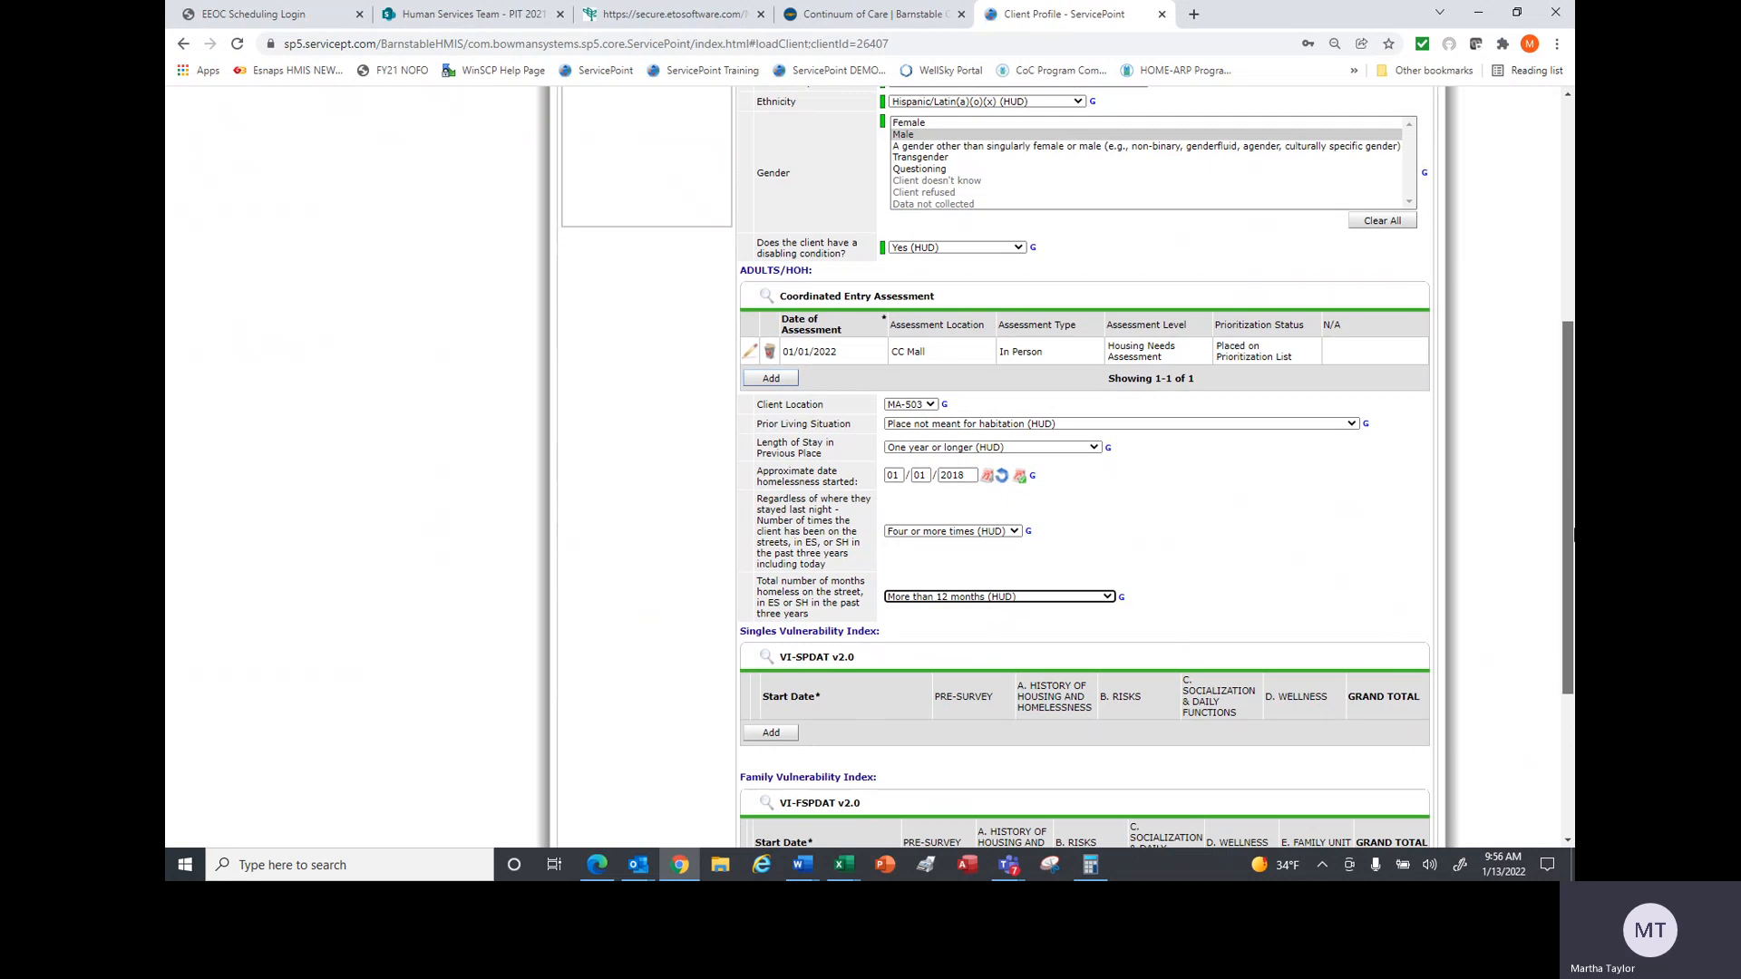
pyautogui.click(1249, 789)
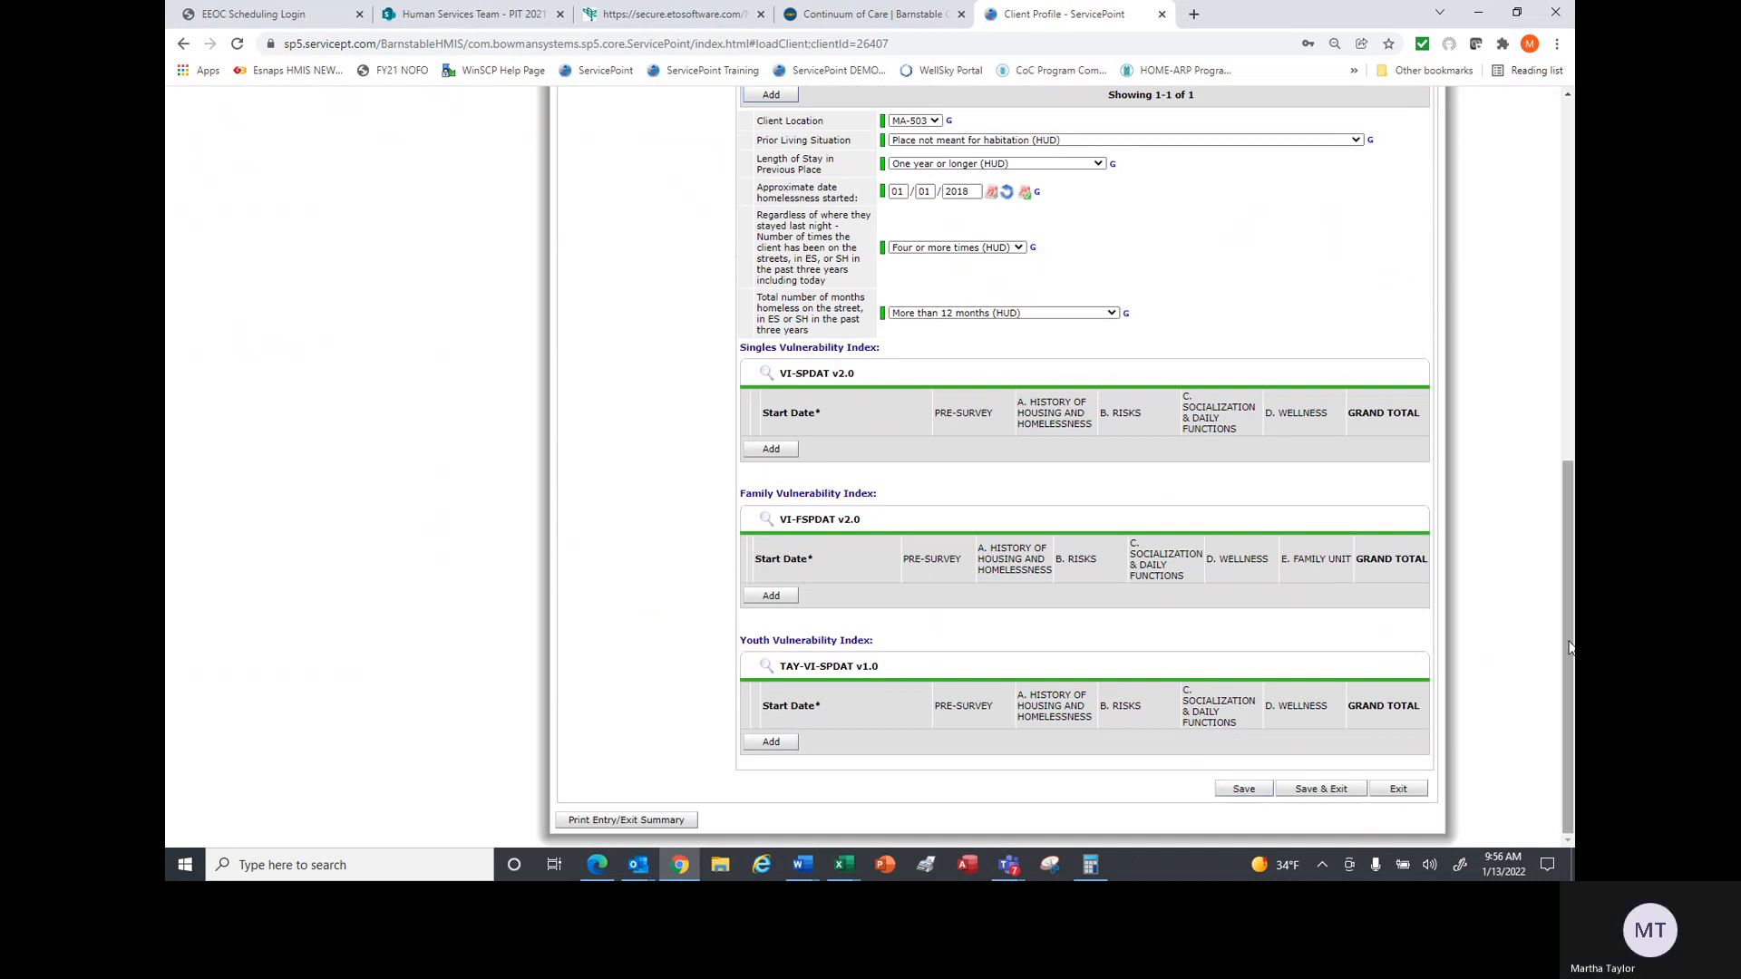
# - Add a singles VI-SPDAT v2.0 record and answer its housing history questions: Outdoors, One year or more, and Greater than 10
pyautogui.scroll(3, 1541, 599)
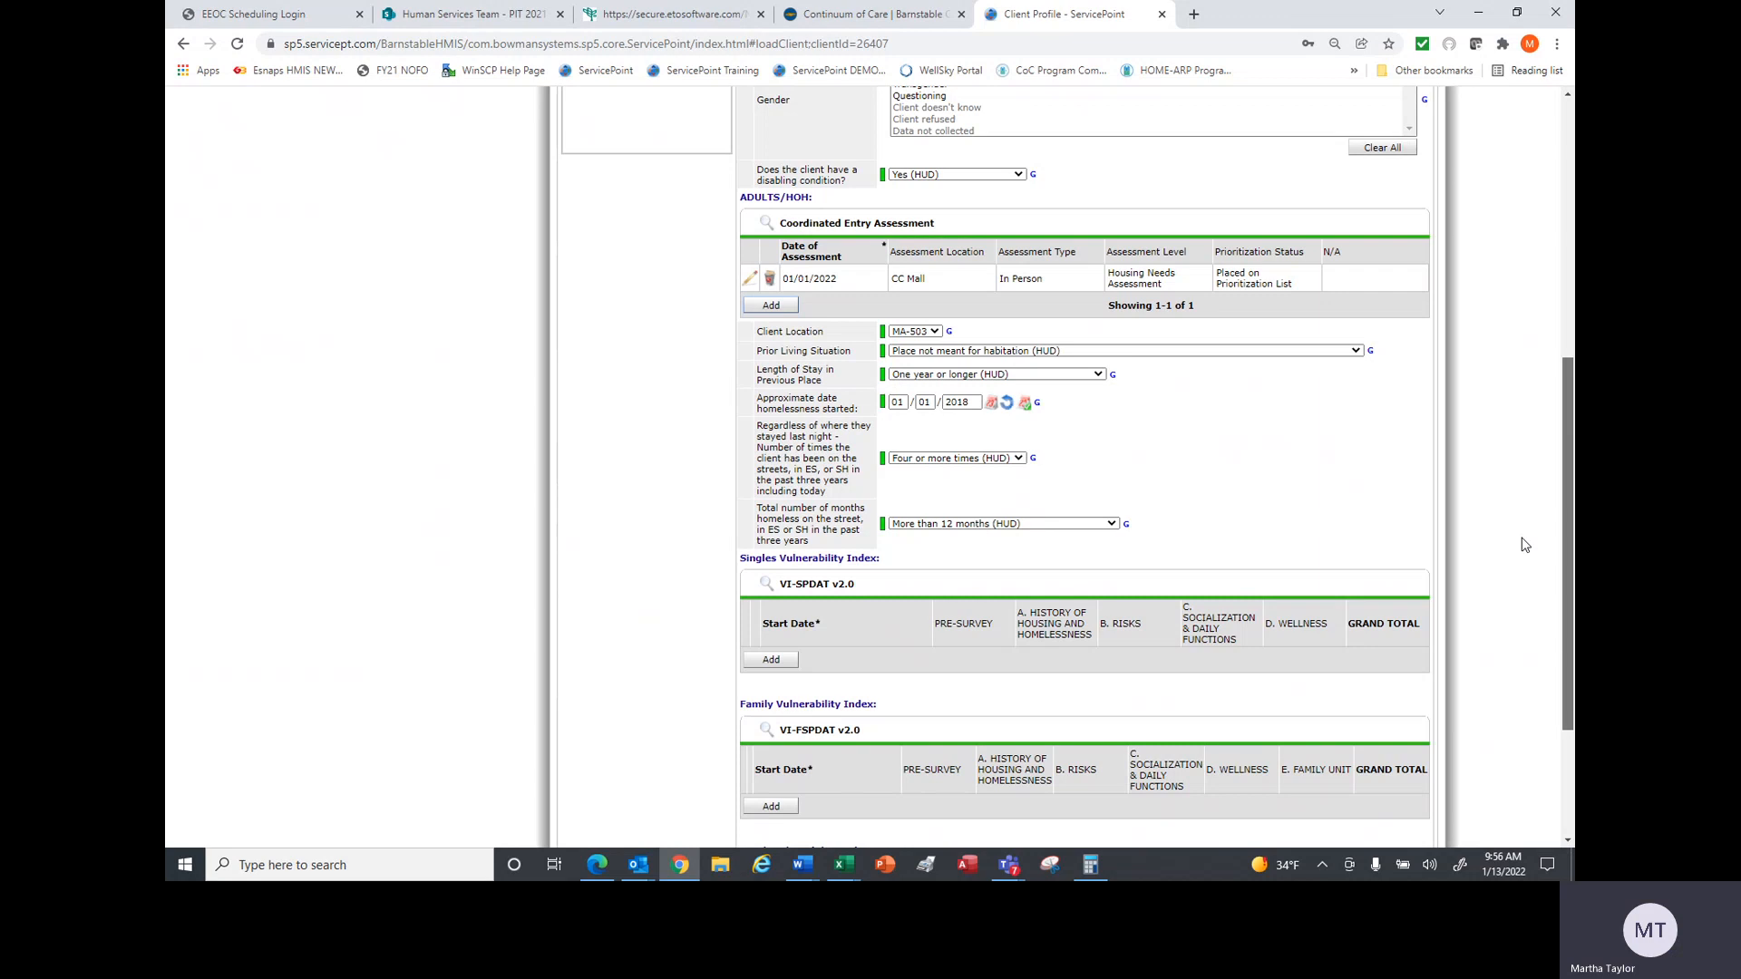
pyautogui.moveTo(1525, 544); pyautogui.dragTo(1563, 660)
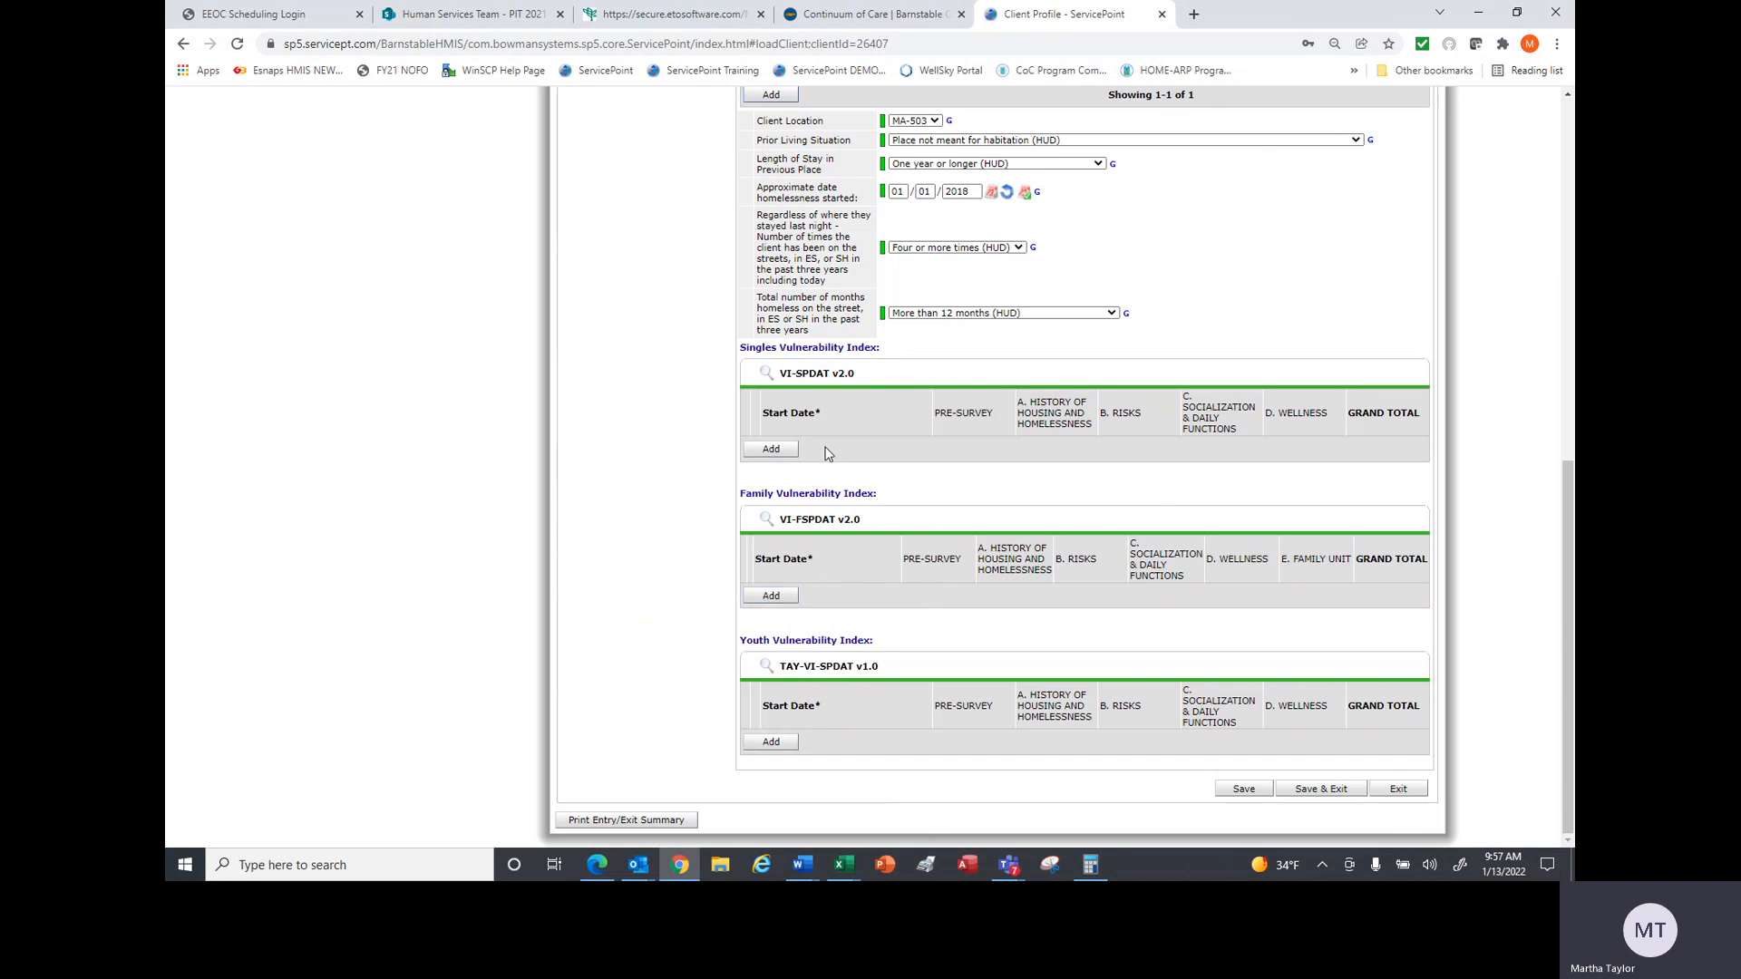
pyautogui.click(757, 456)
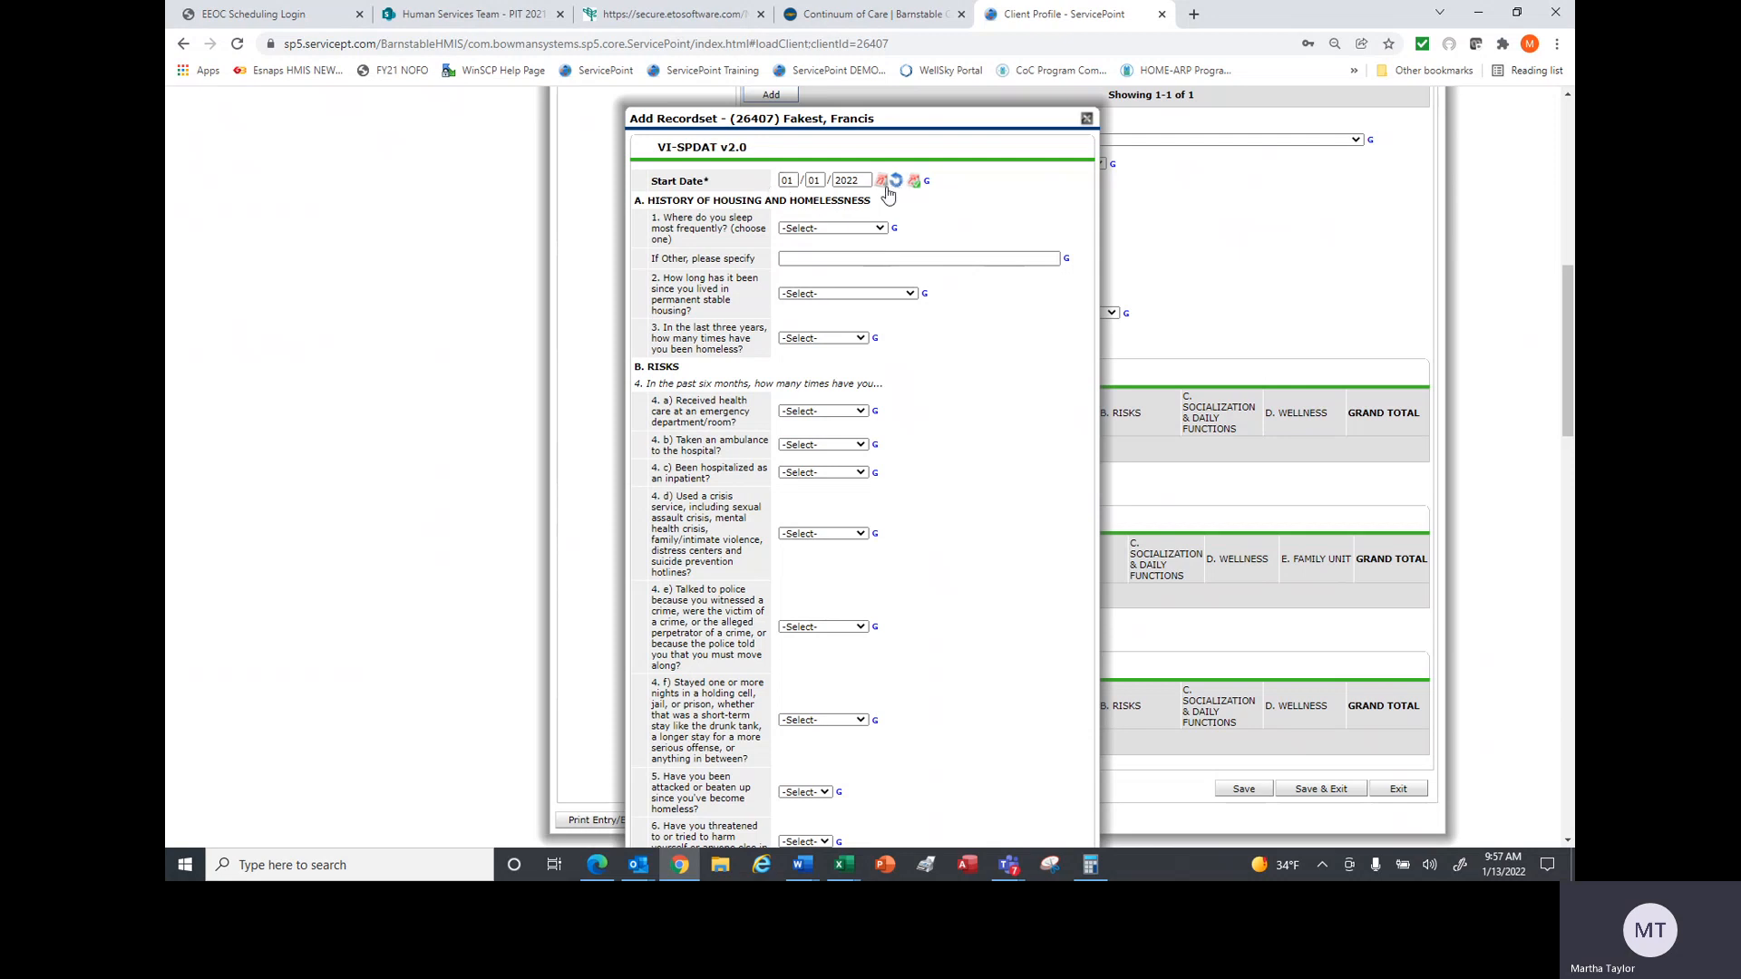
pyautogui.click(880, 229)
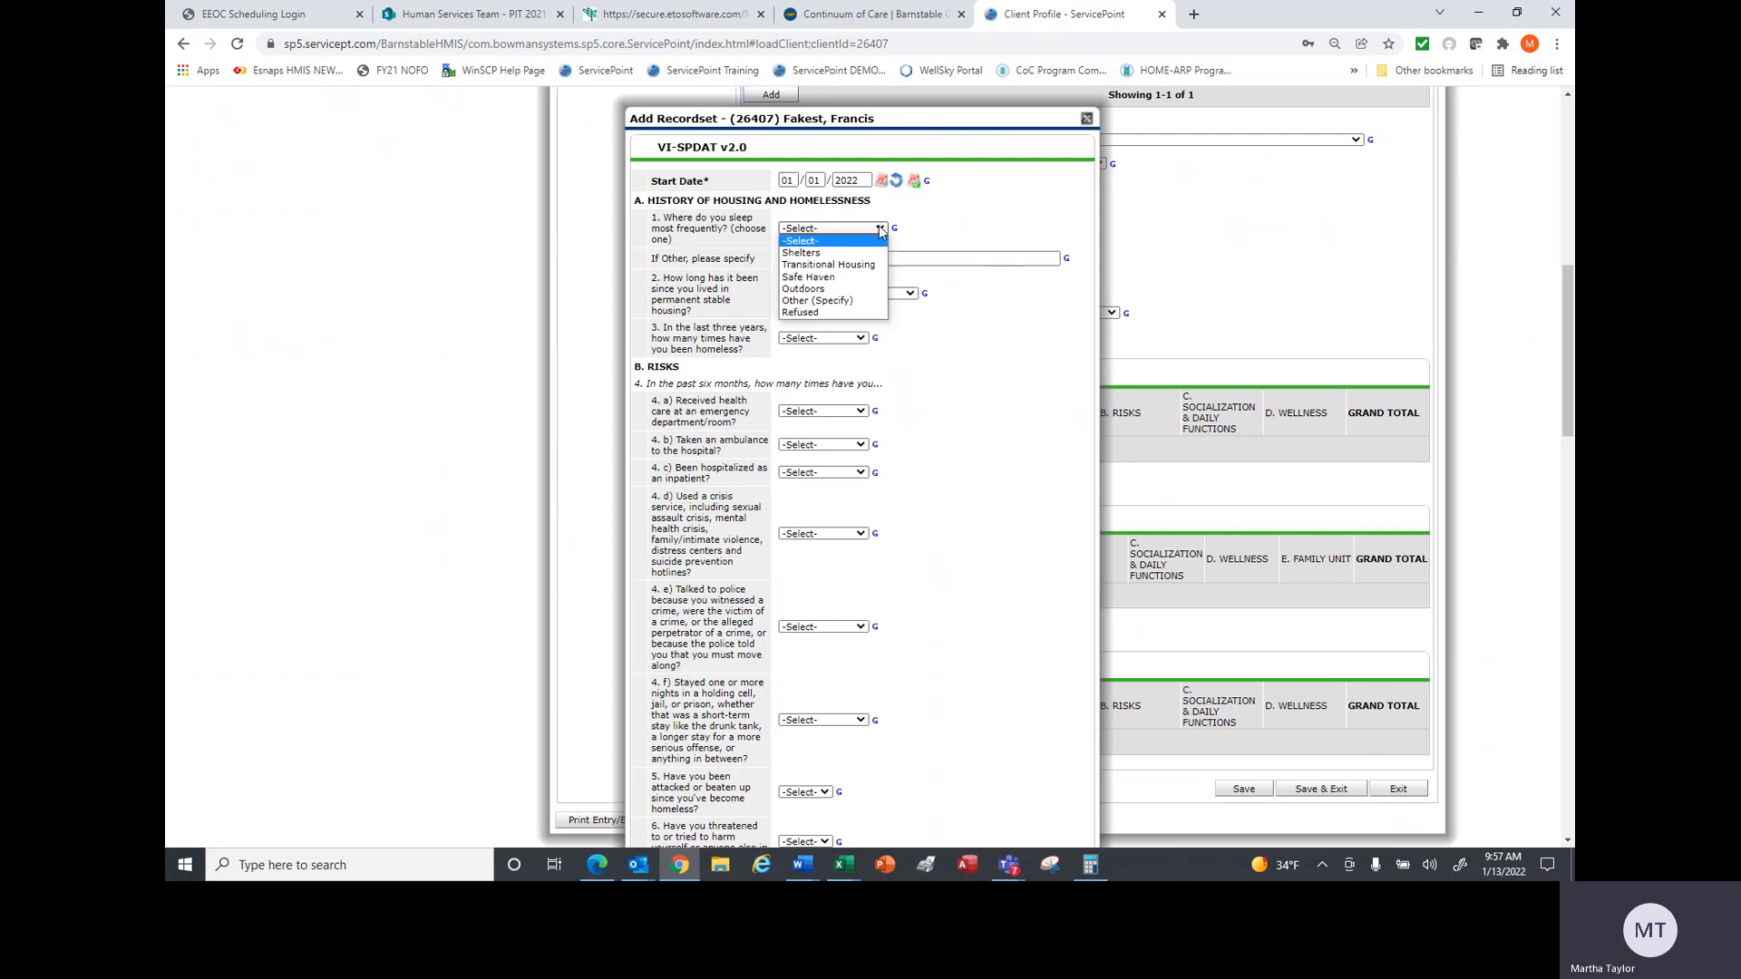
pyautogui.click(847, 290)
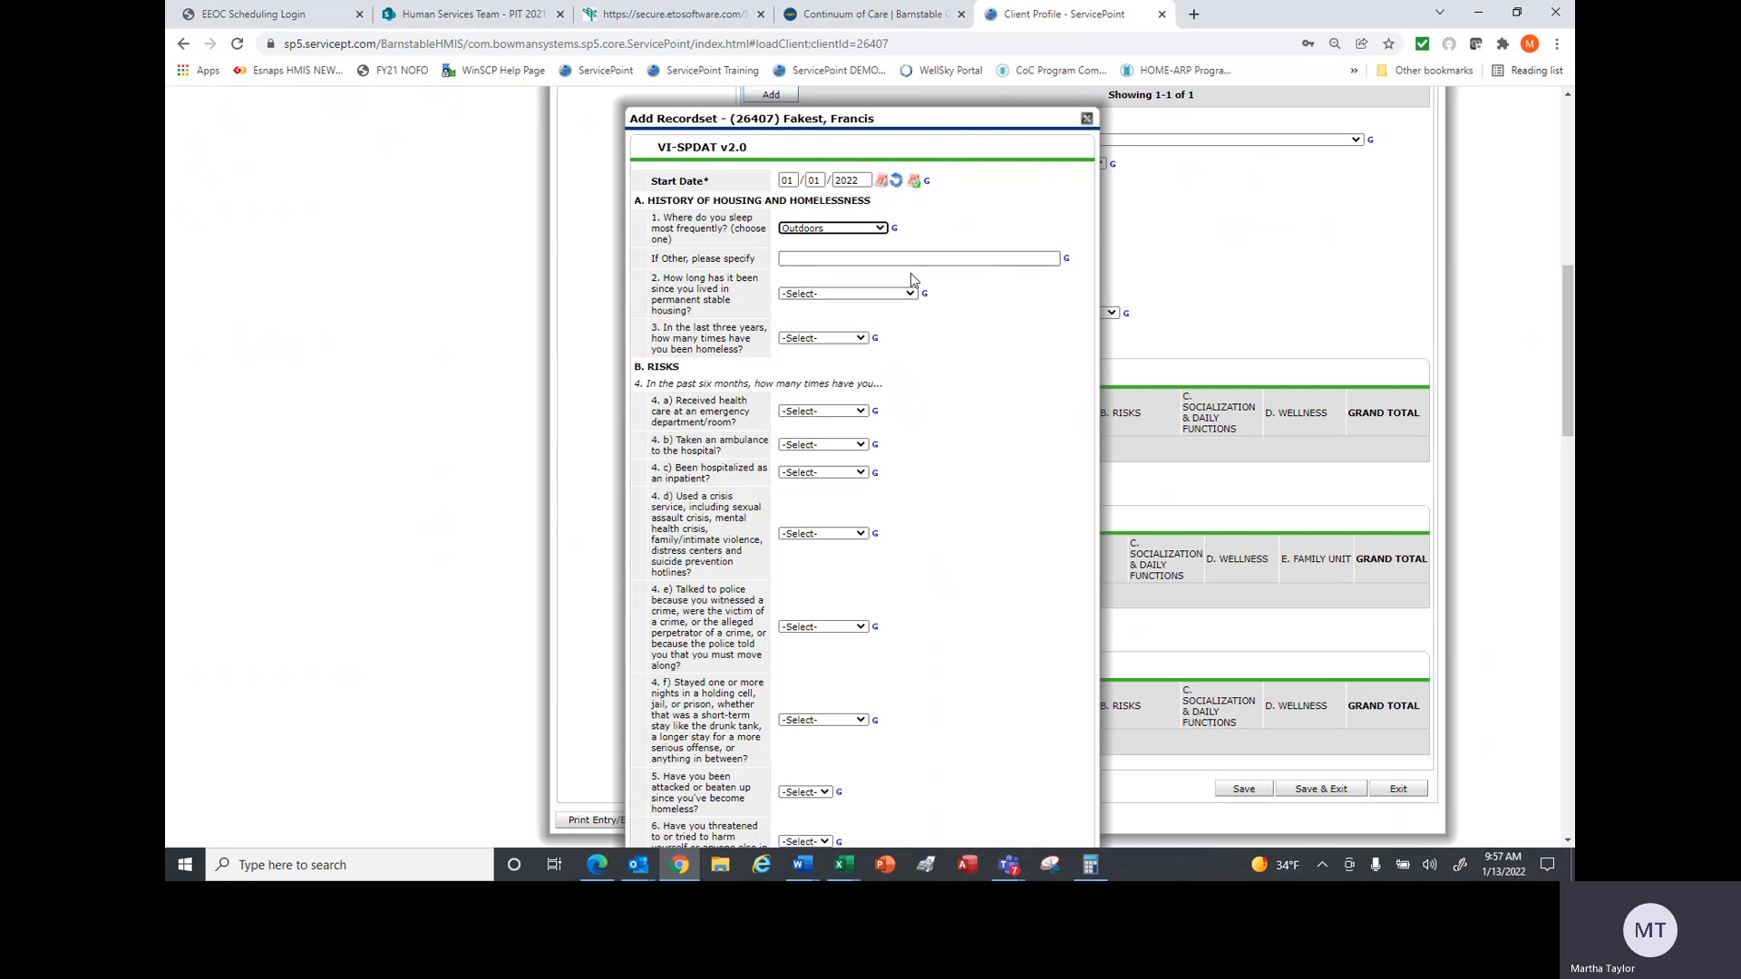
pyautogui.click(907, 295)
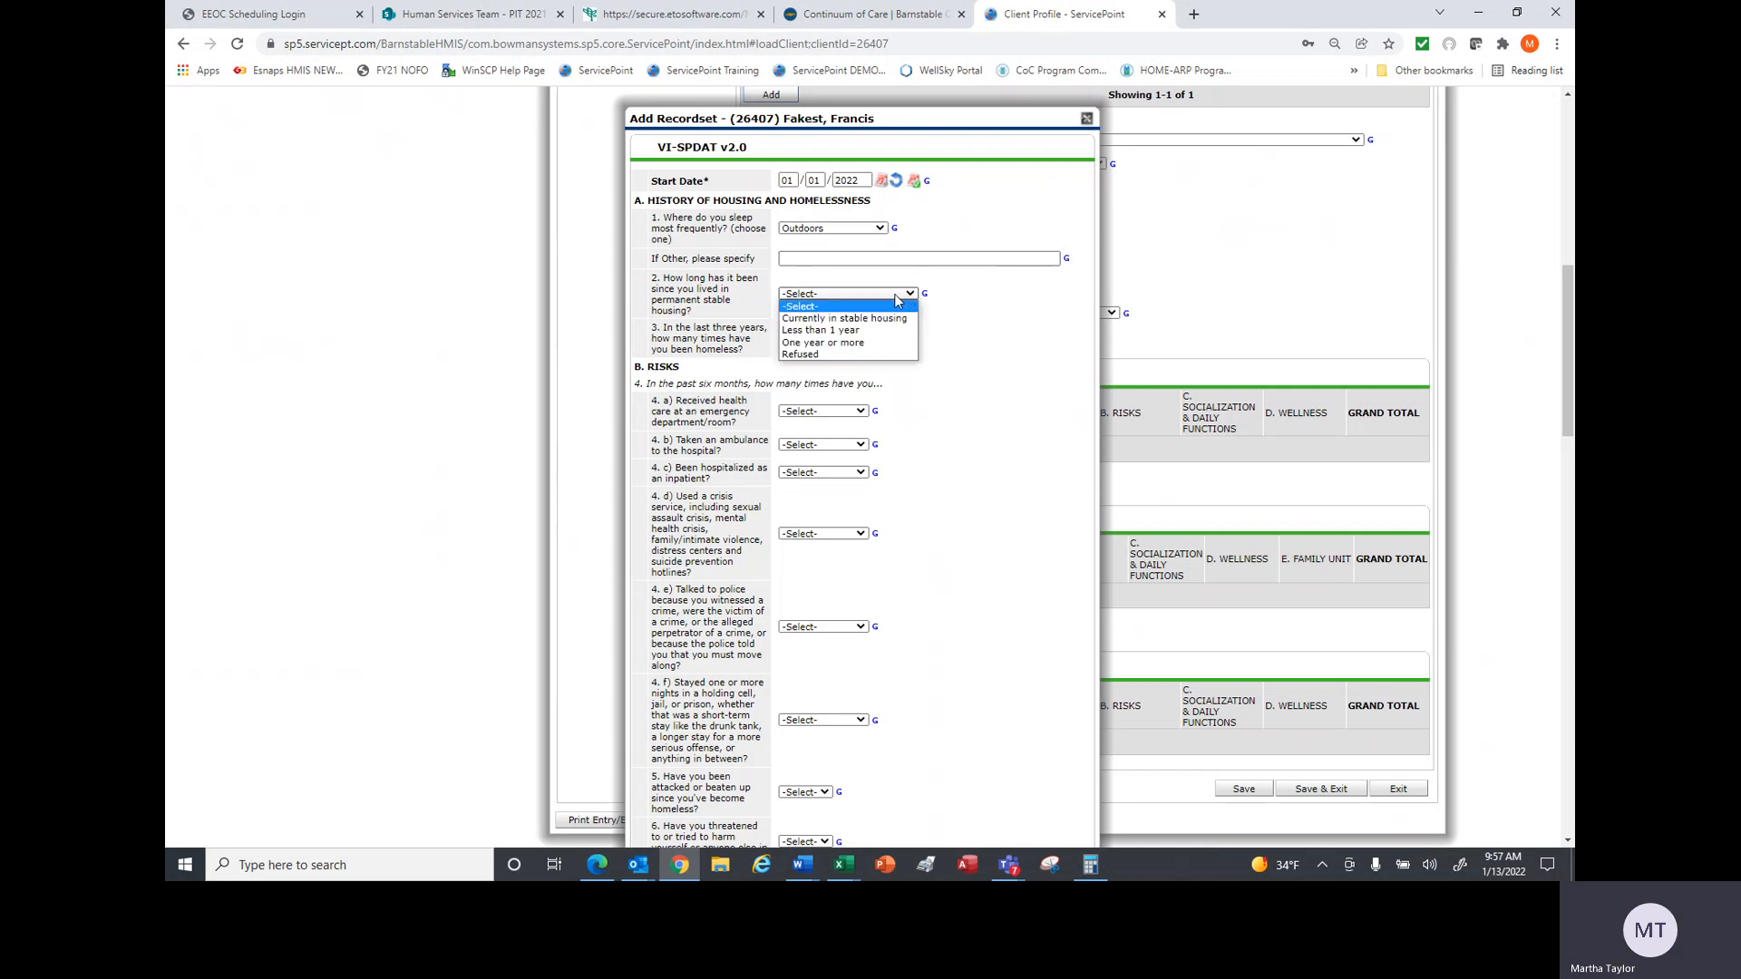
pyautogui.click(868, 346)
pyautogui.click(862, 337)
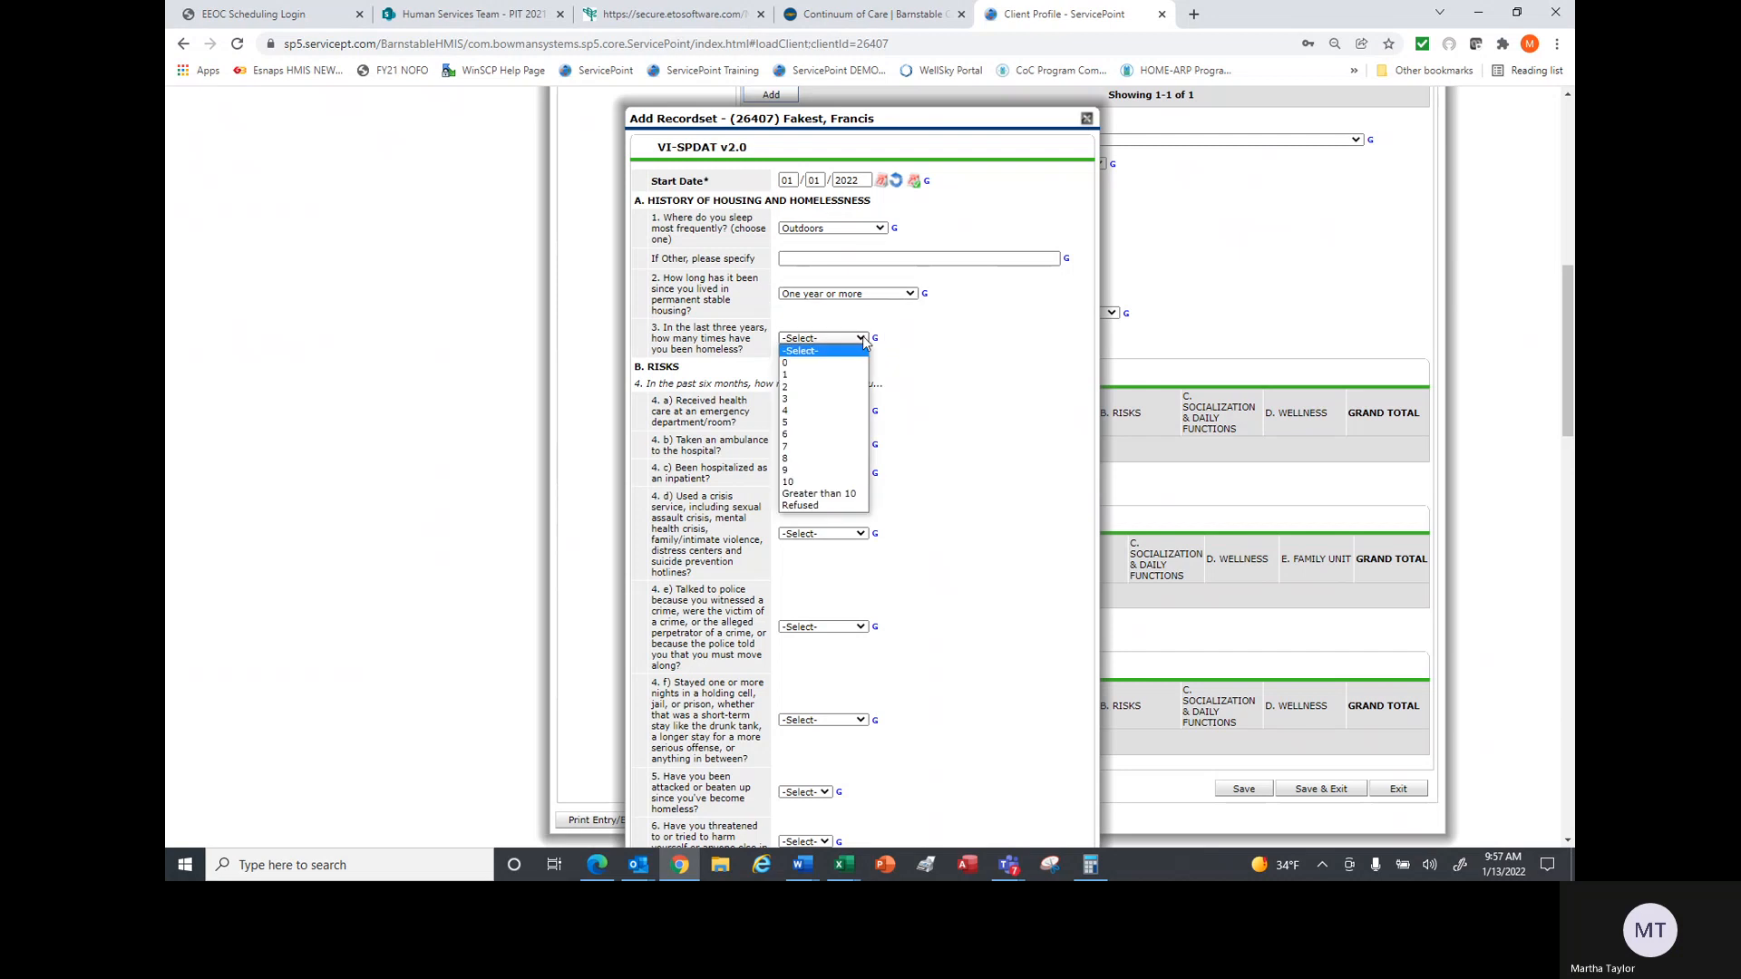
pyautogui.click(838, 495)
# - Under Risks, enter 8 for emergency department care, 1 for ambulance rides and 1 for inpatient hospitalizations
pyautogui.click(860, 412)
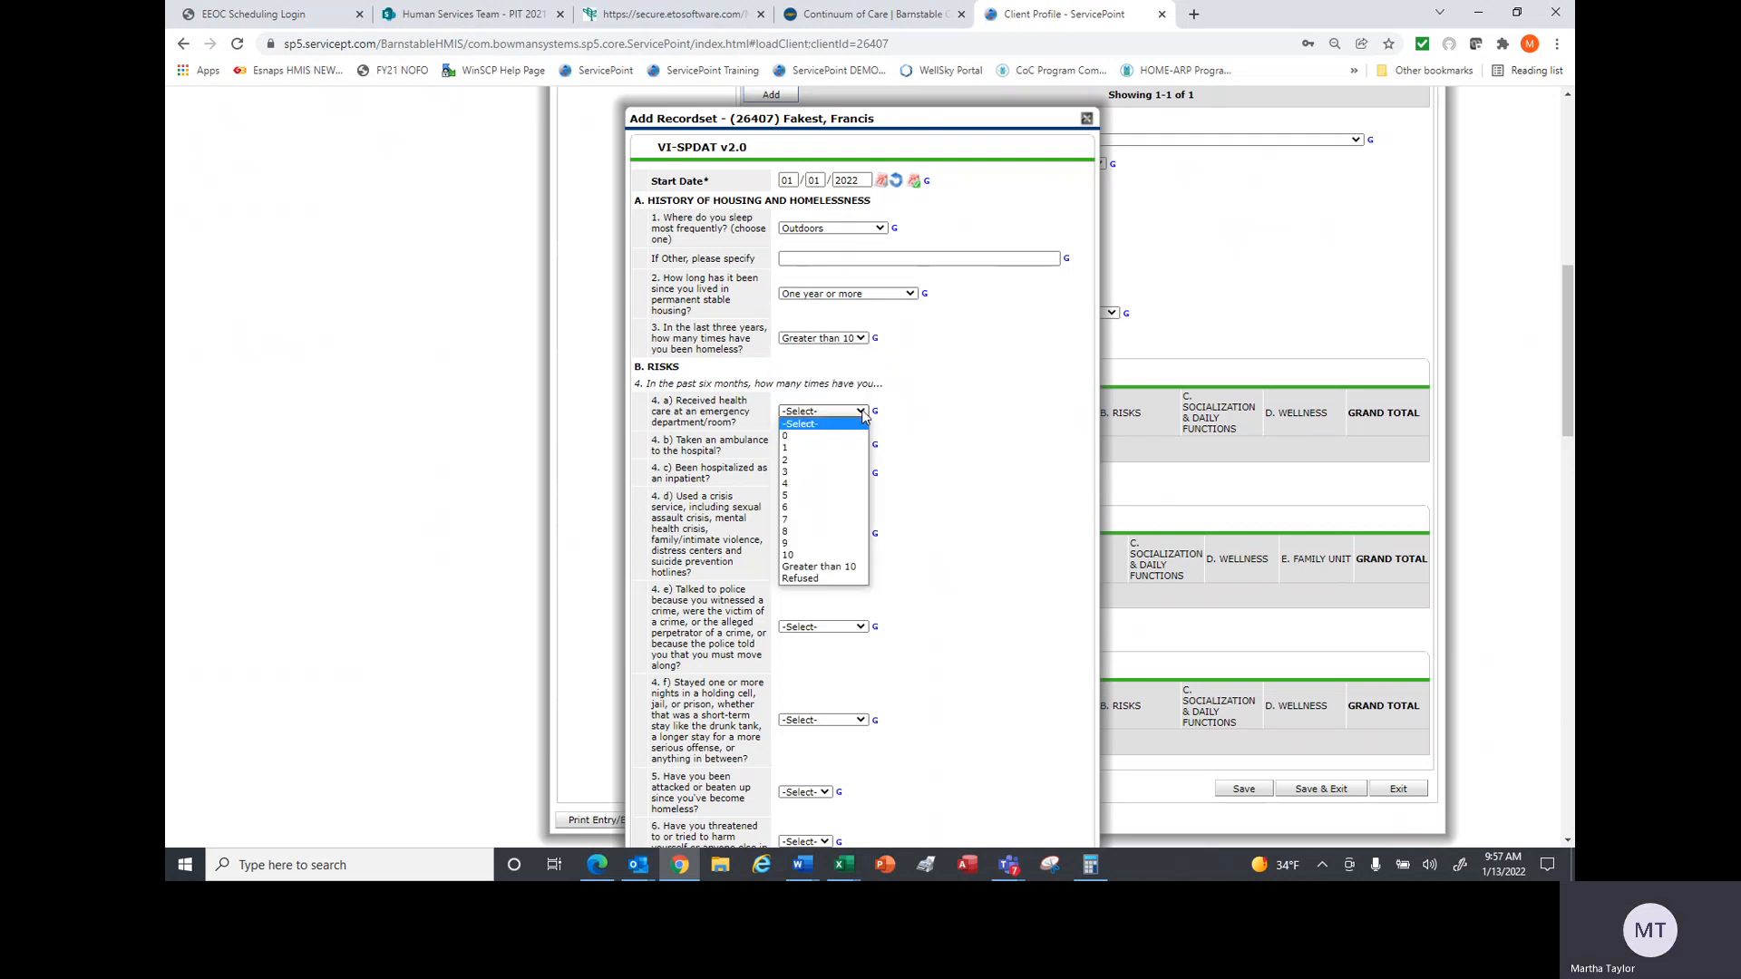
pyautogui.click(835, 533)
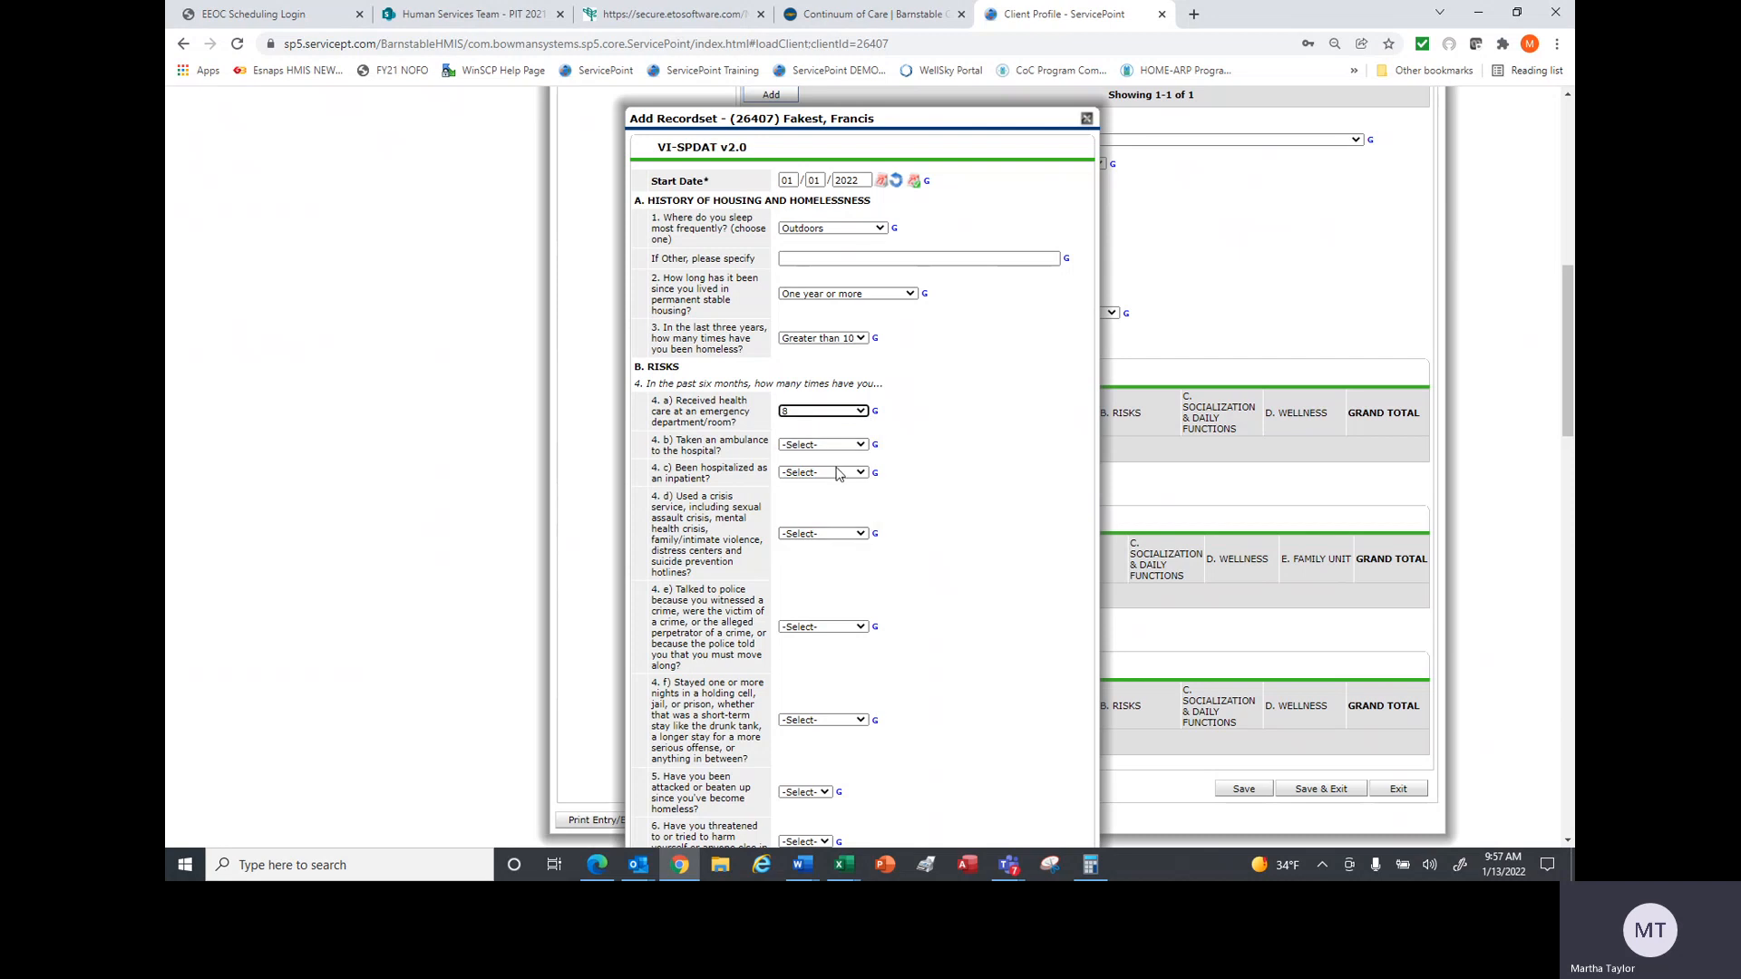
pyautogui.click(853, 445)
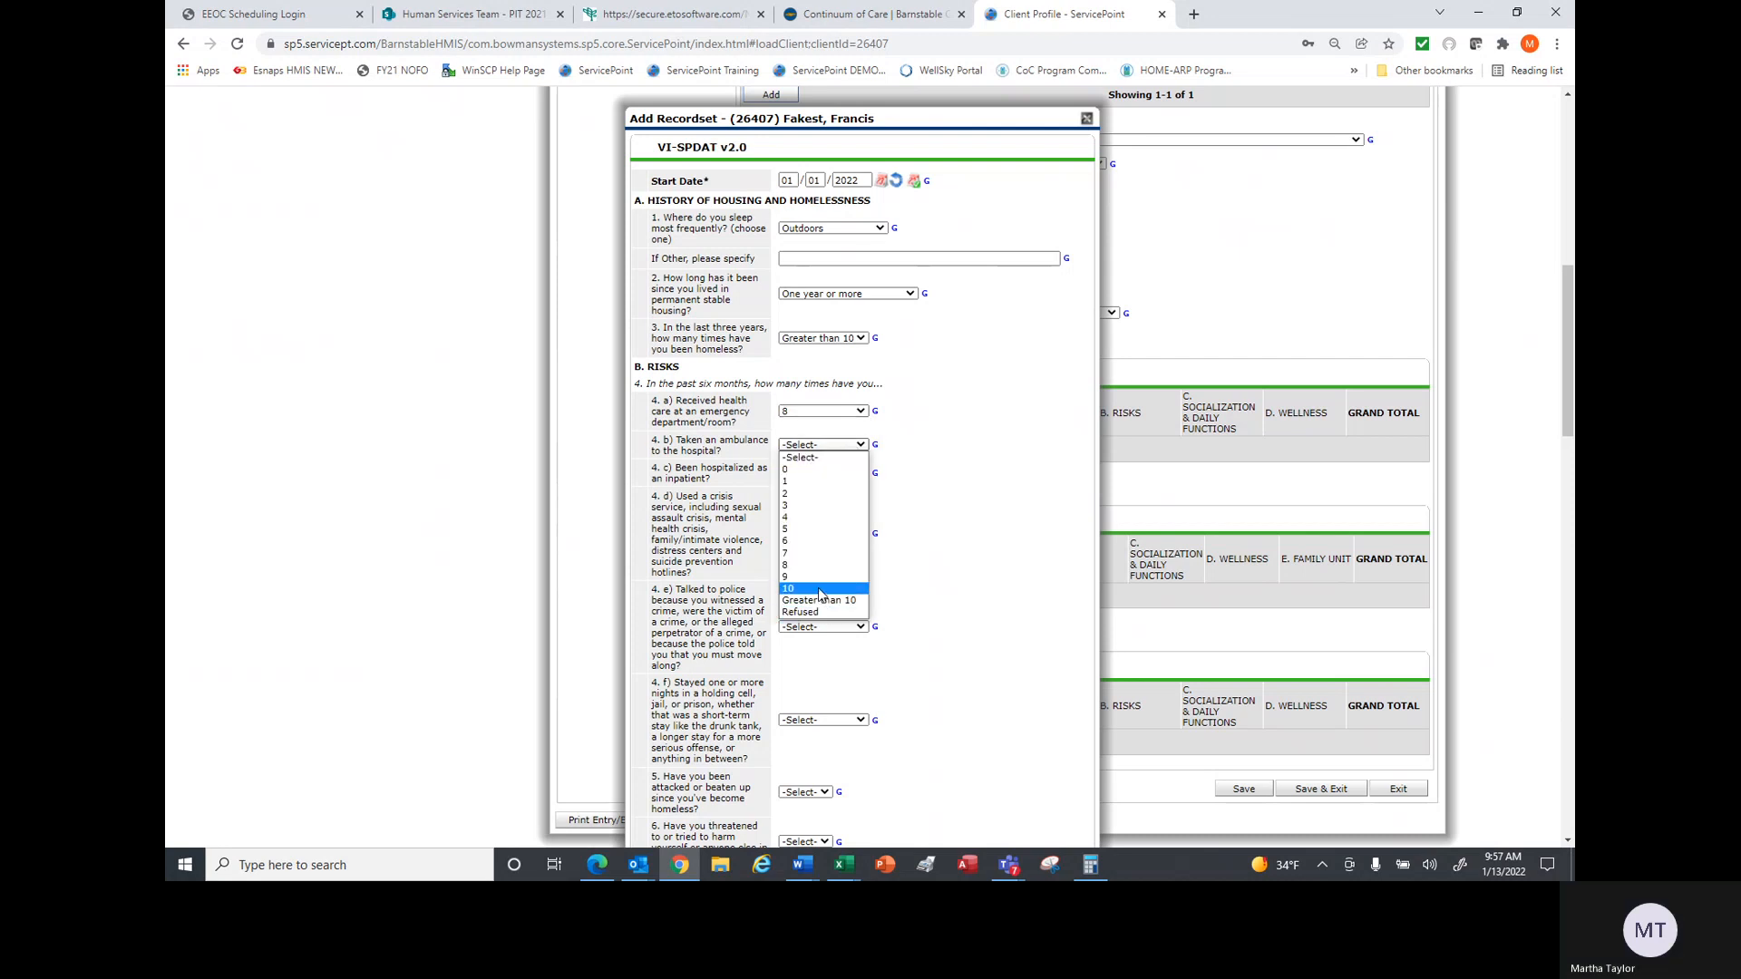
pyautogui.click(798, 480)
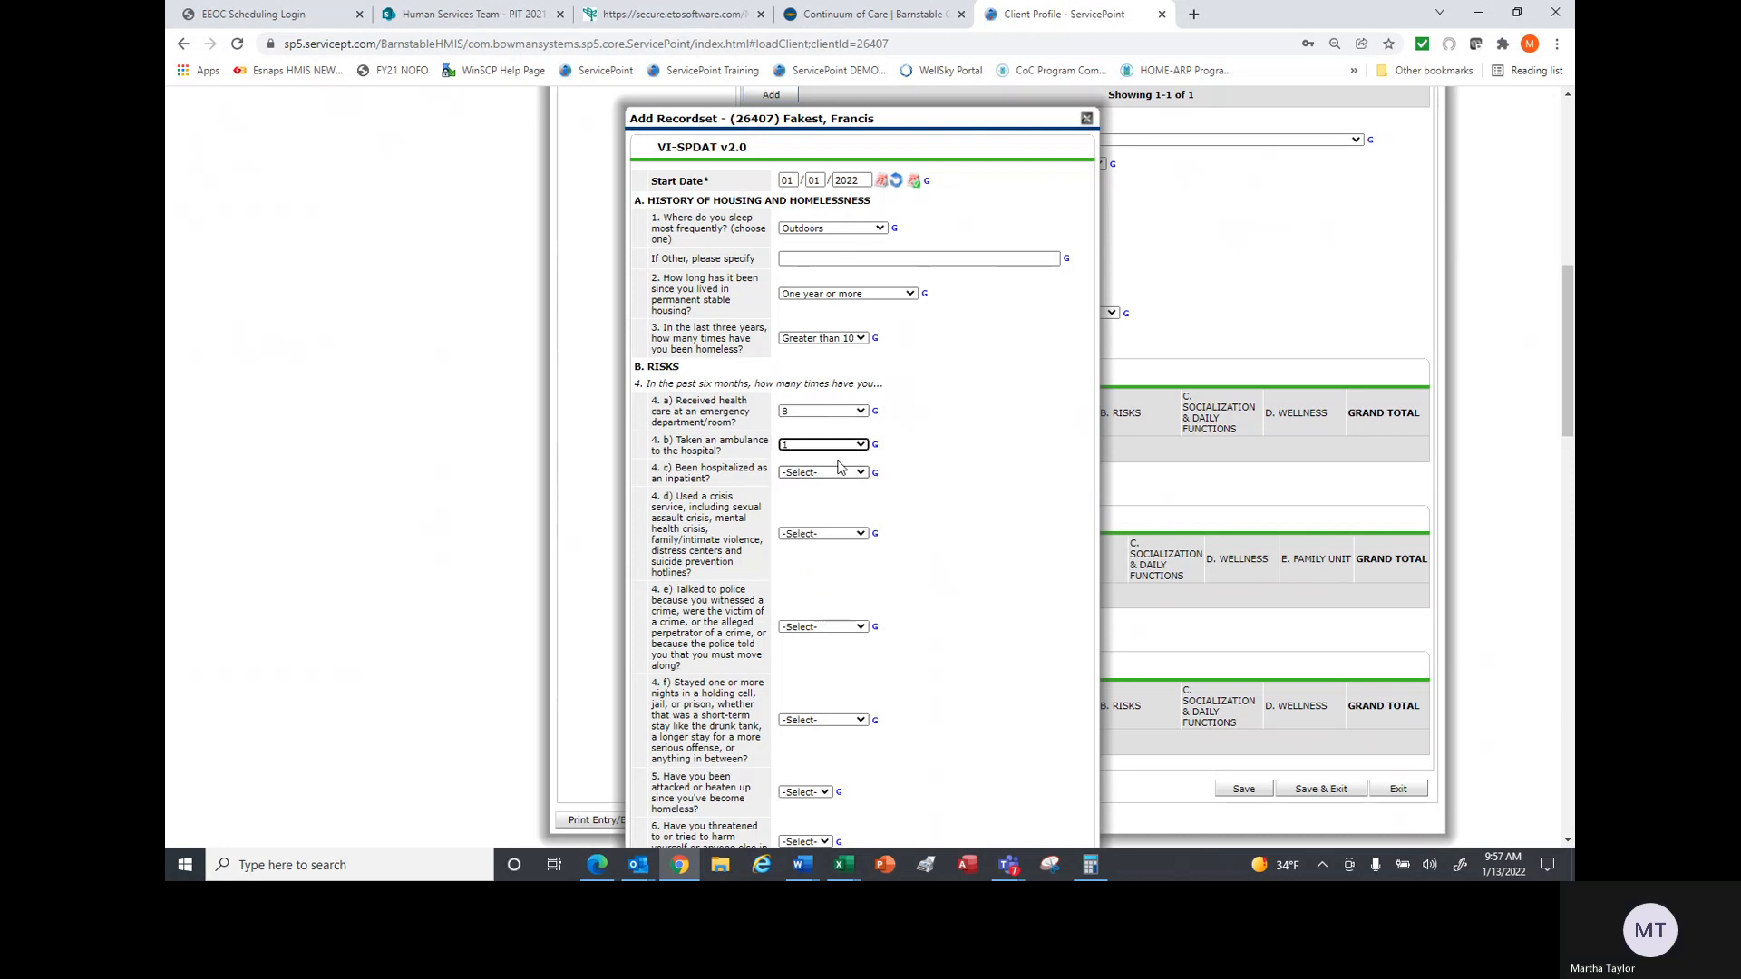
pyautogui.click(857, 472)
pyautogui.click(829, 511)
# - Enter 1 each for crisis service use, talks with police, and nights in a holding cell, jail or prison (questions 4d to 4f)
pyautogui.click(843, 533)
pyautogui.click(831, 571)
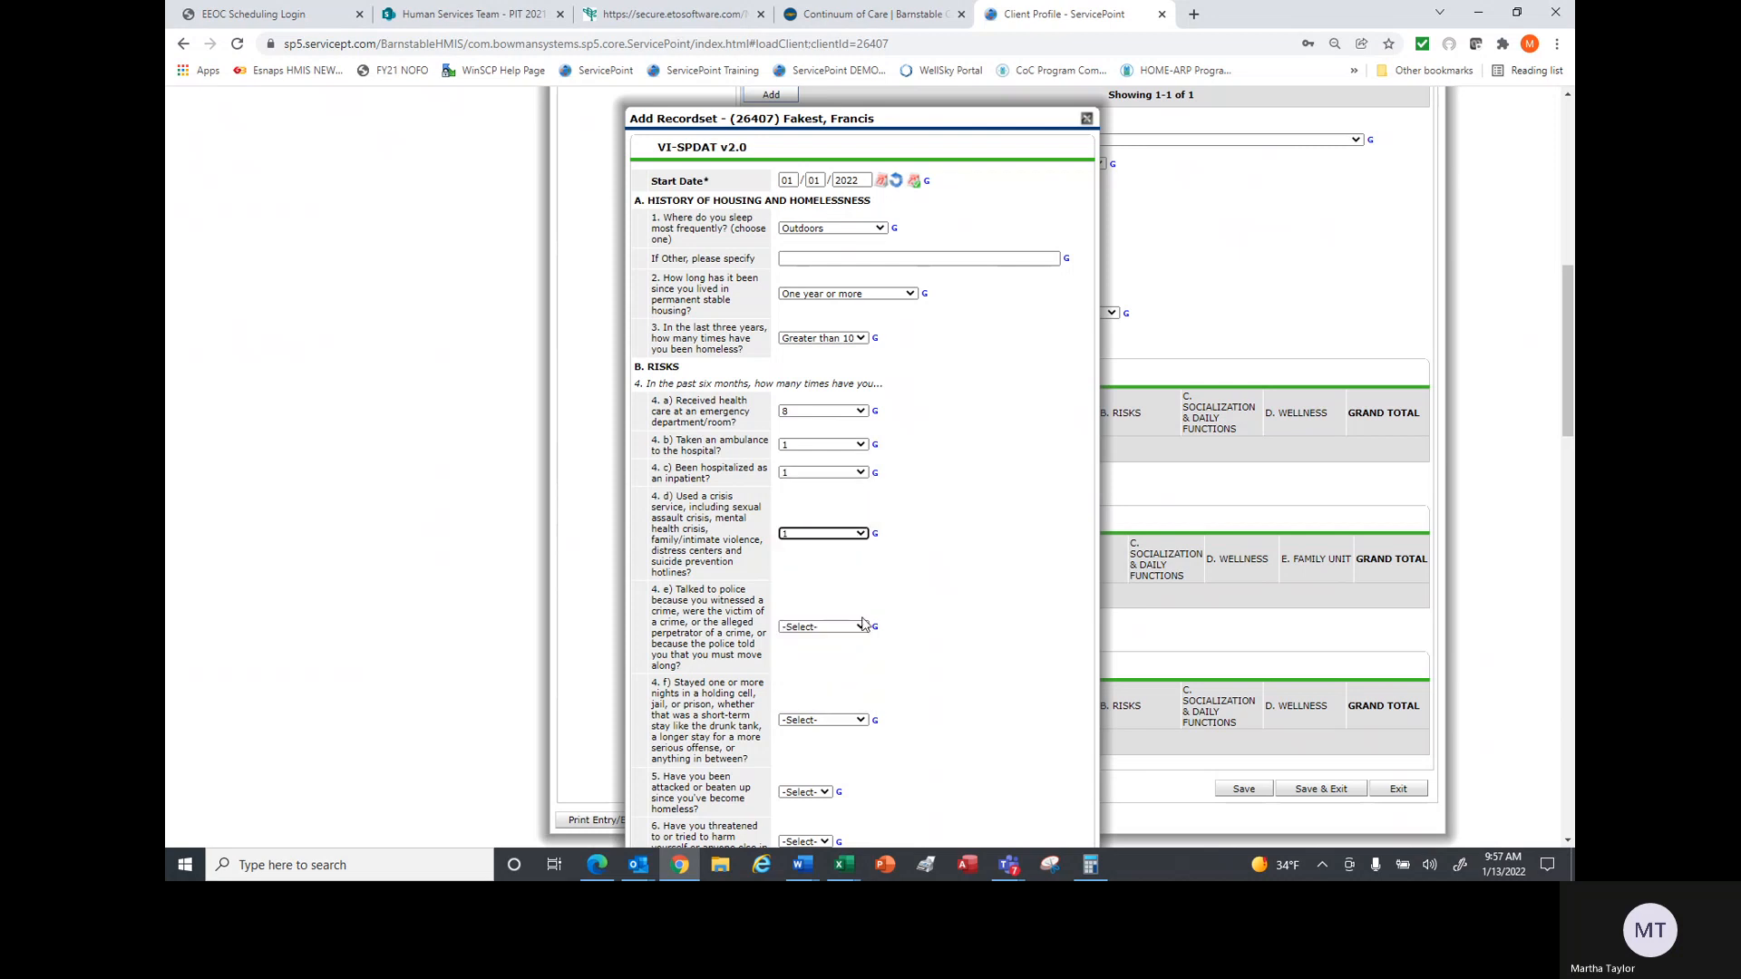
pyautogui.click(857, 626)
pyautogui.click(835, 671)
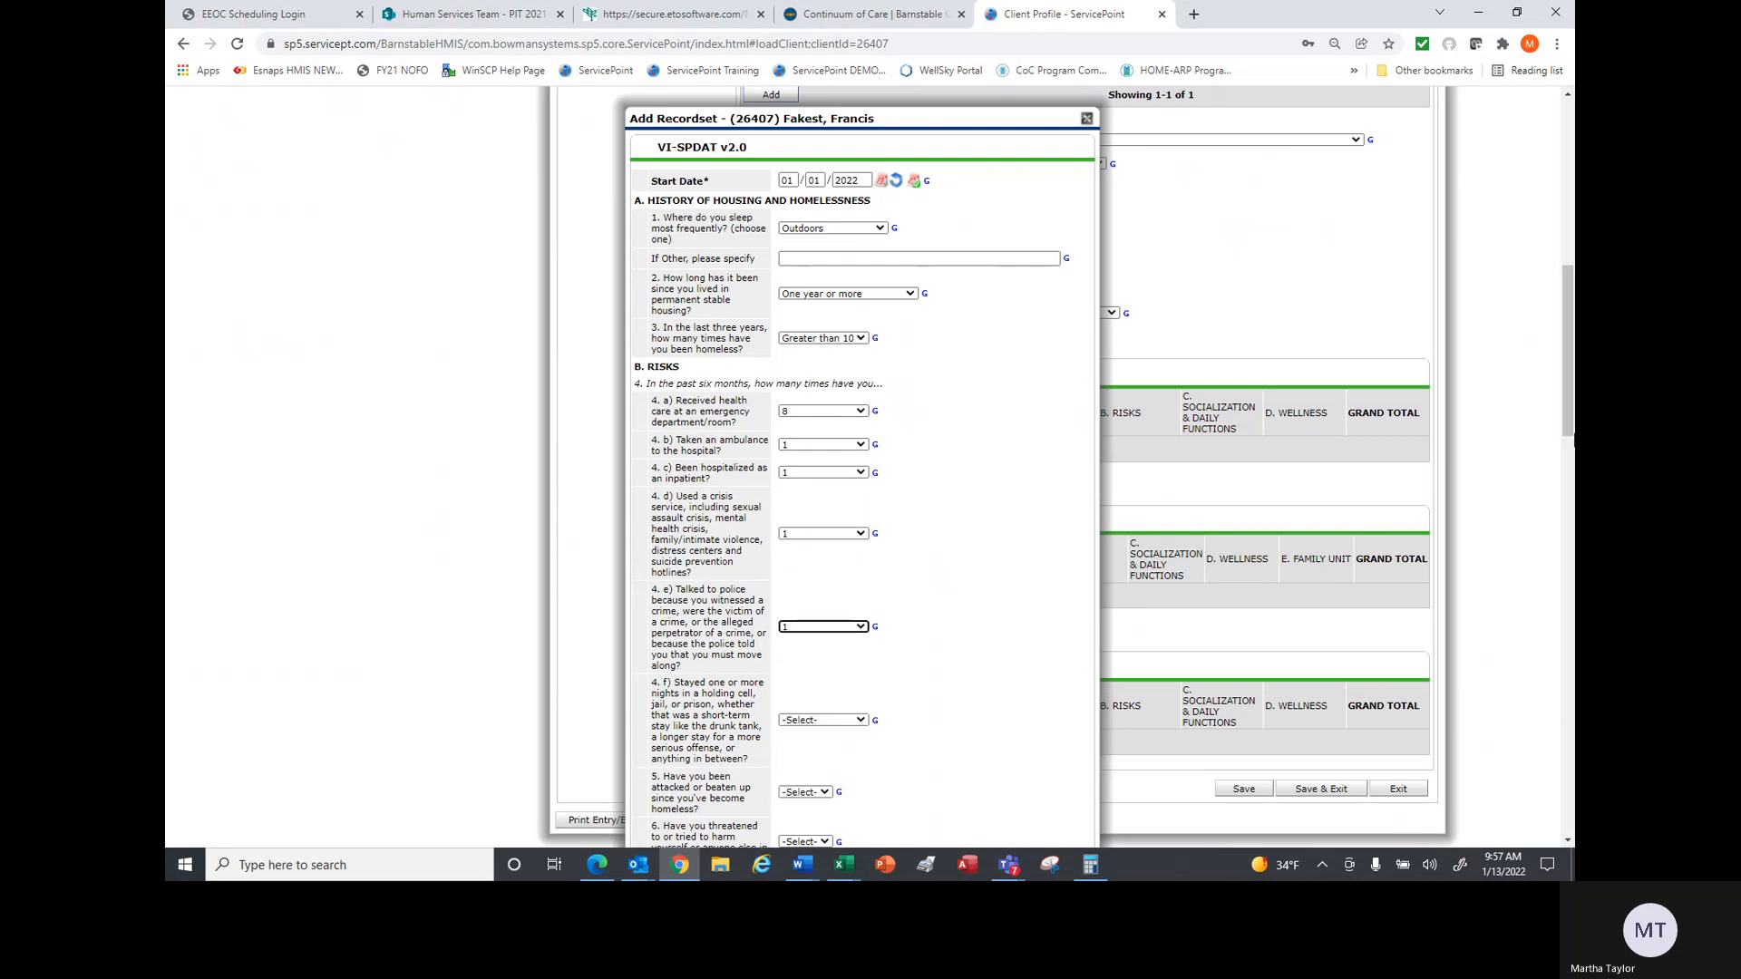
pyautogui.moveTo(1568, 413); pyautogui.dragTo(1571, 530)
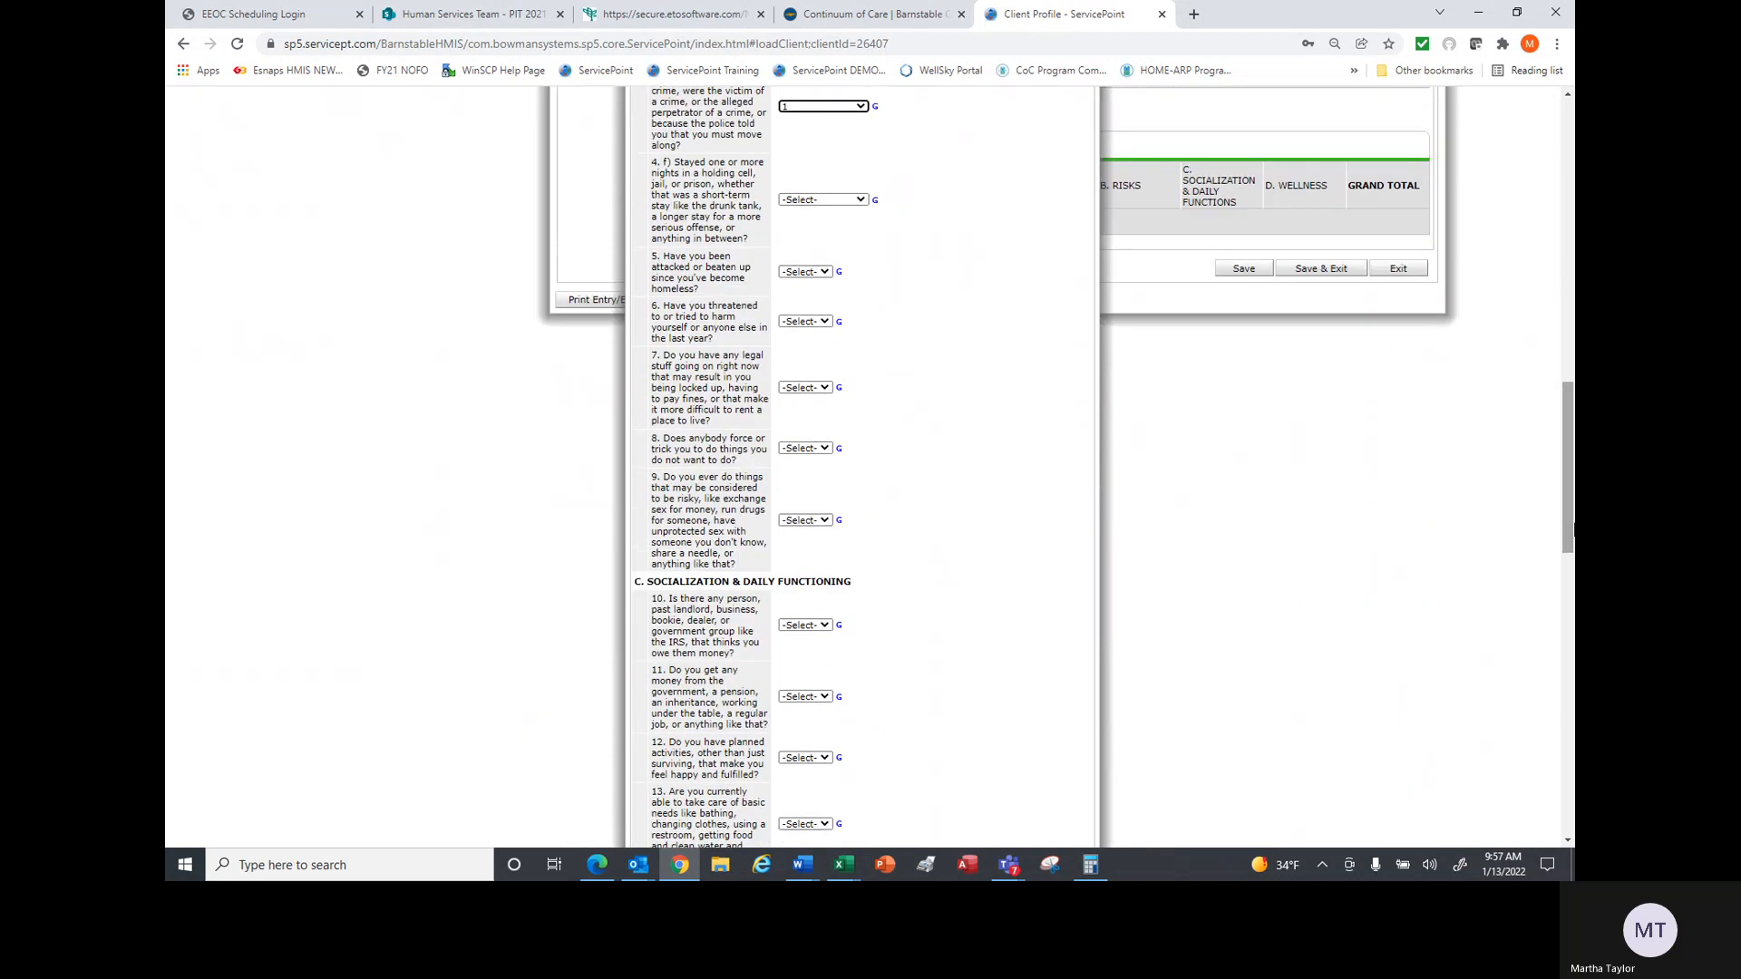
pyautogui.click(862, 201)
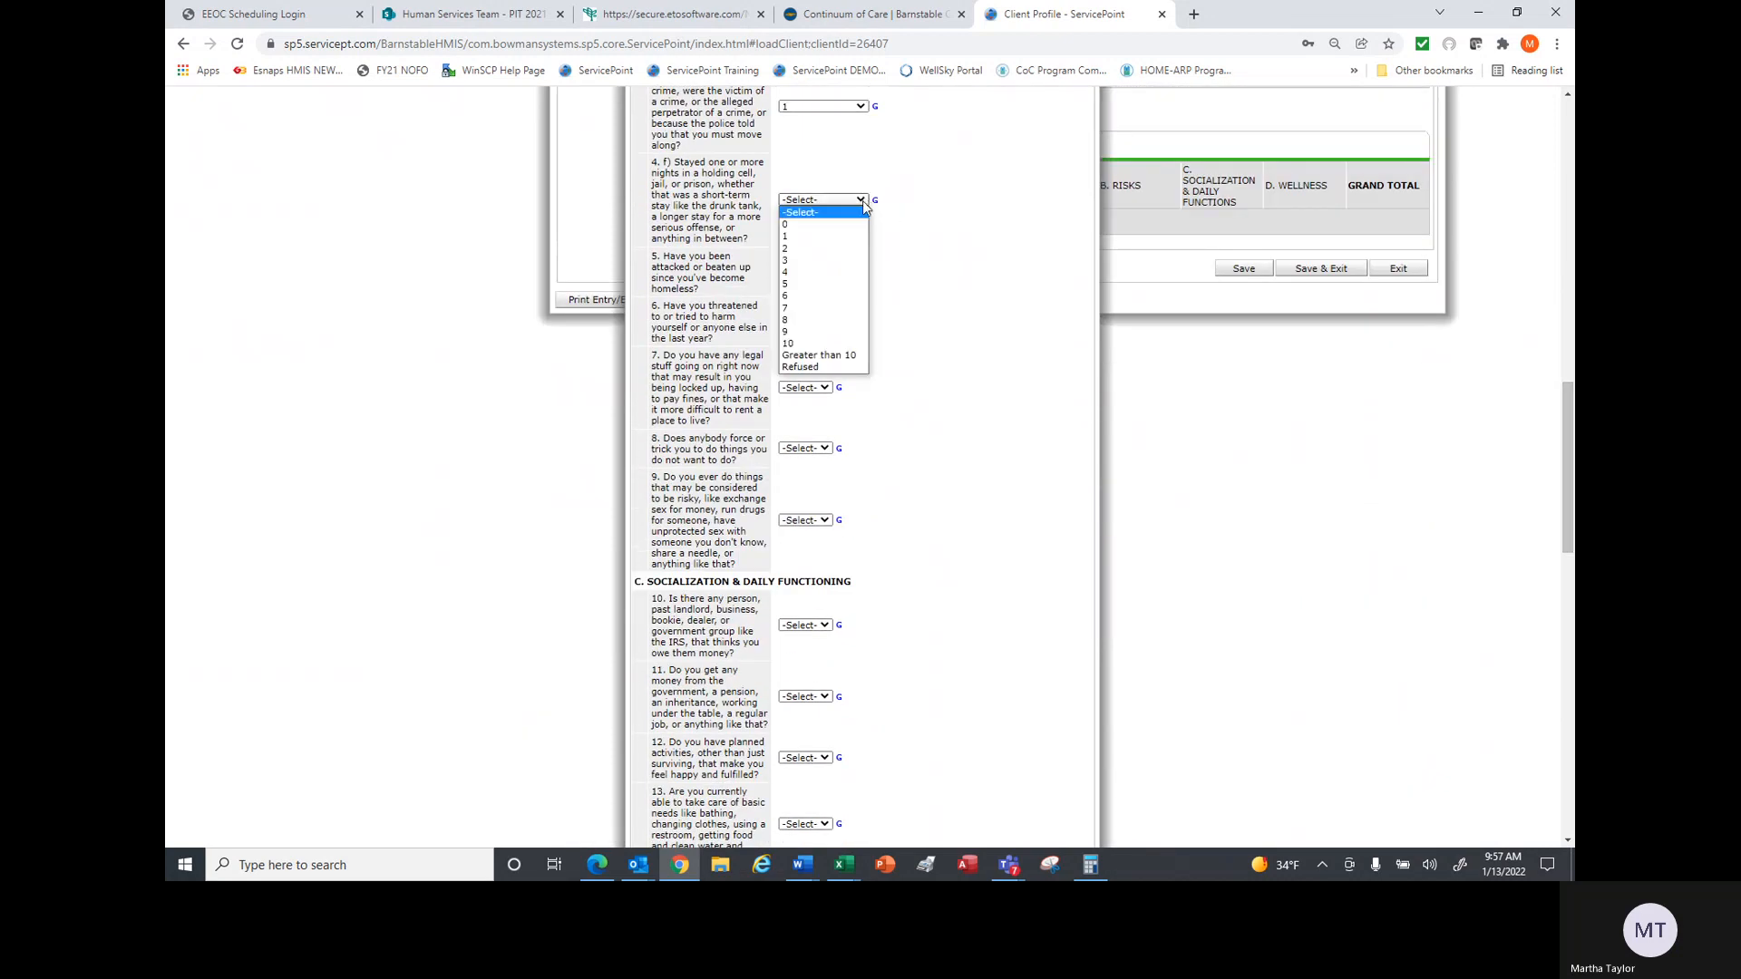
pyautogui.click(799, 237)
# - Answer Yes to Risks questions 5 through 9, from being attacked since becoming homeless to risky behavior
pyautogui.click(826, 273)
pyautogui.click(802, 297)
pyautogui.click(820, 323)
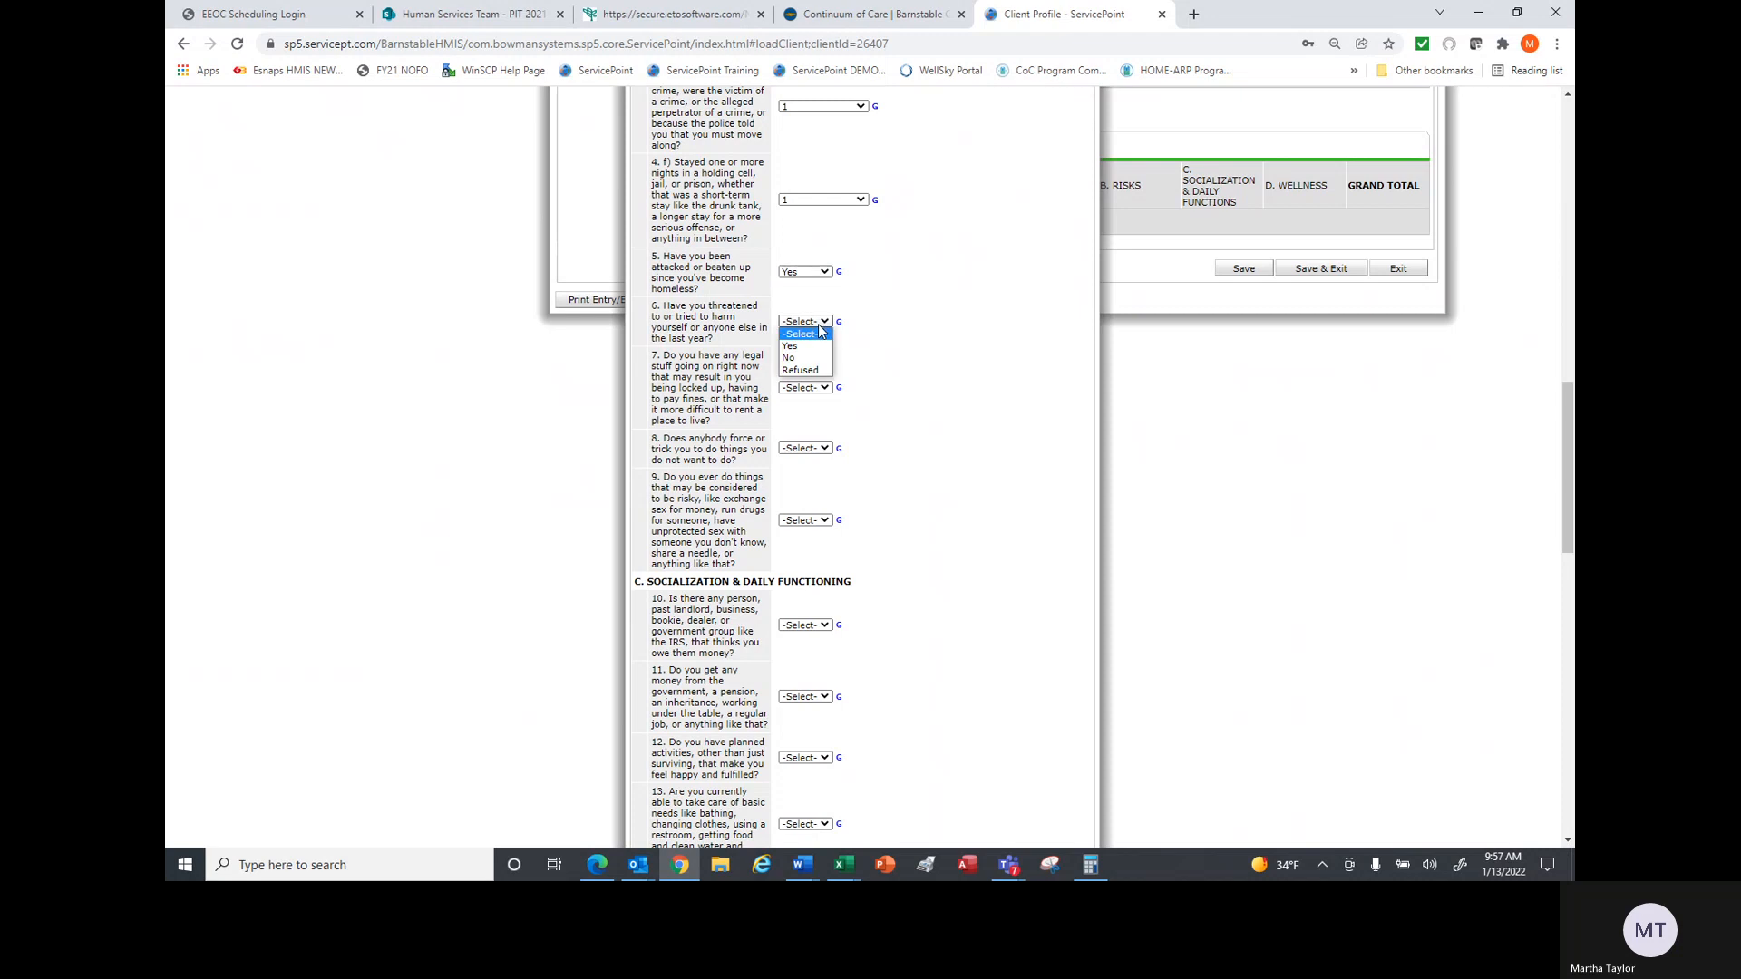
pyautogui.click(822, 389)
pyautogui.click(805, 414)
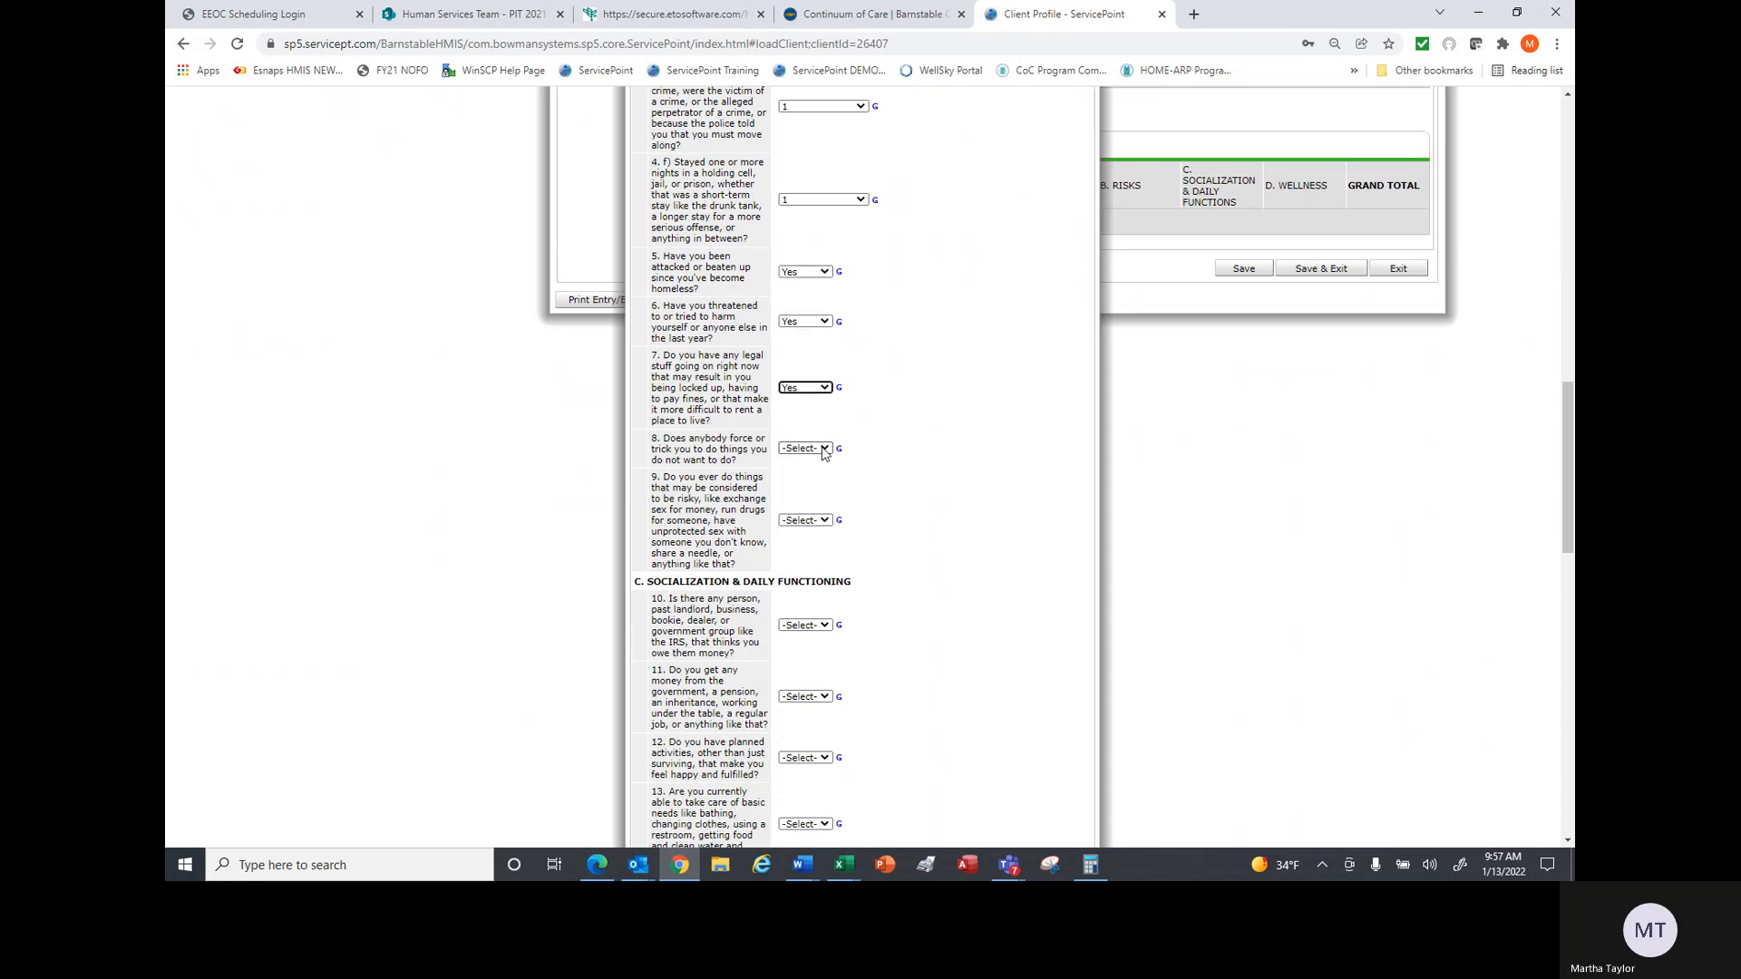
pyautogui.click(816, 450)
pyautogui.click(801, 472)
pyautogui.click(821, 521)
pyautogui.click(805, 544)
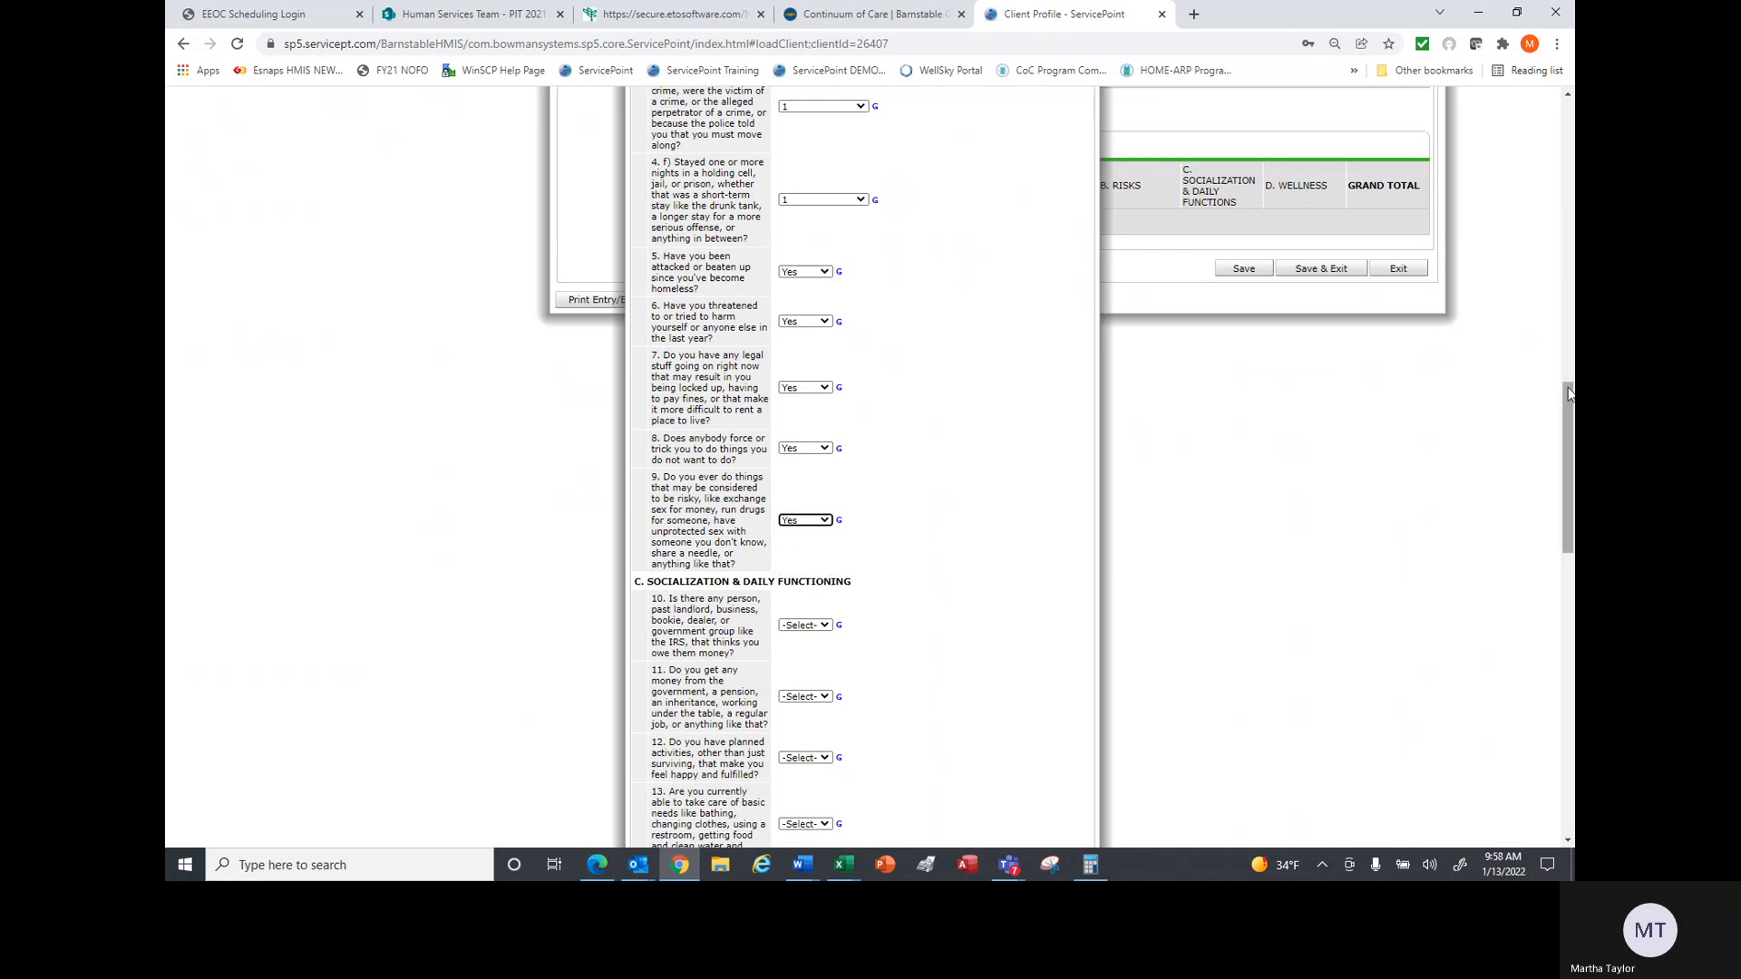
# - Answer Yes to Socialization & Daily Functioning questions 10 through 14, from owing money to homelessness caused by a relationship
pyautogui.moveTo(1569, 396); pyautogui.dragTo(1569, 487)
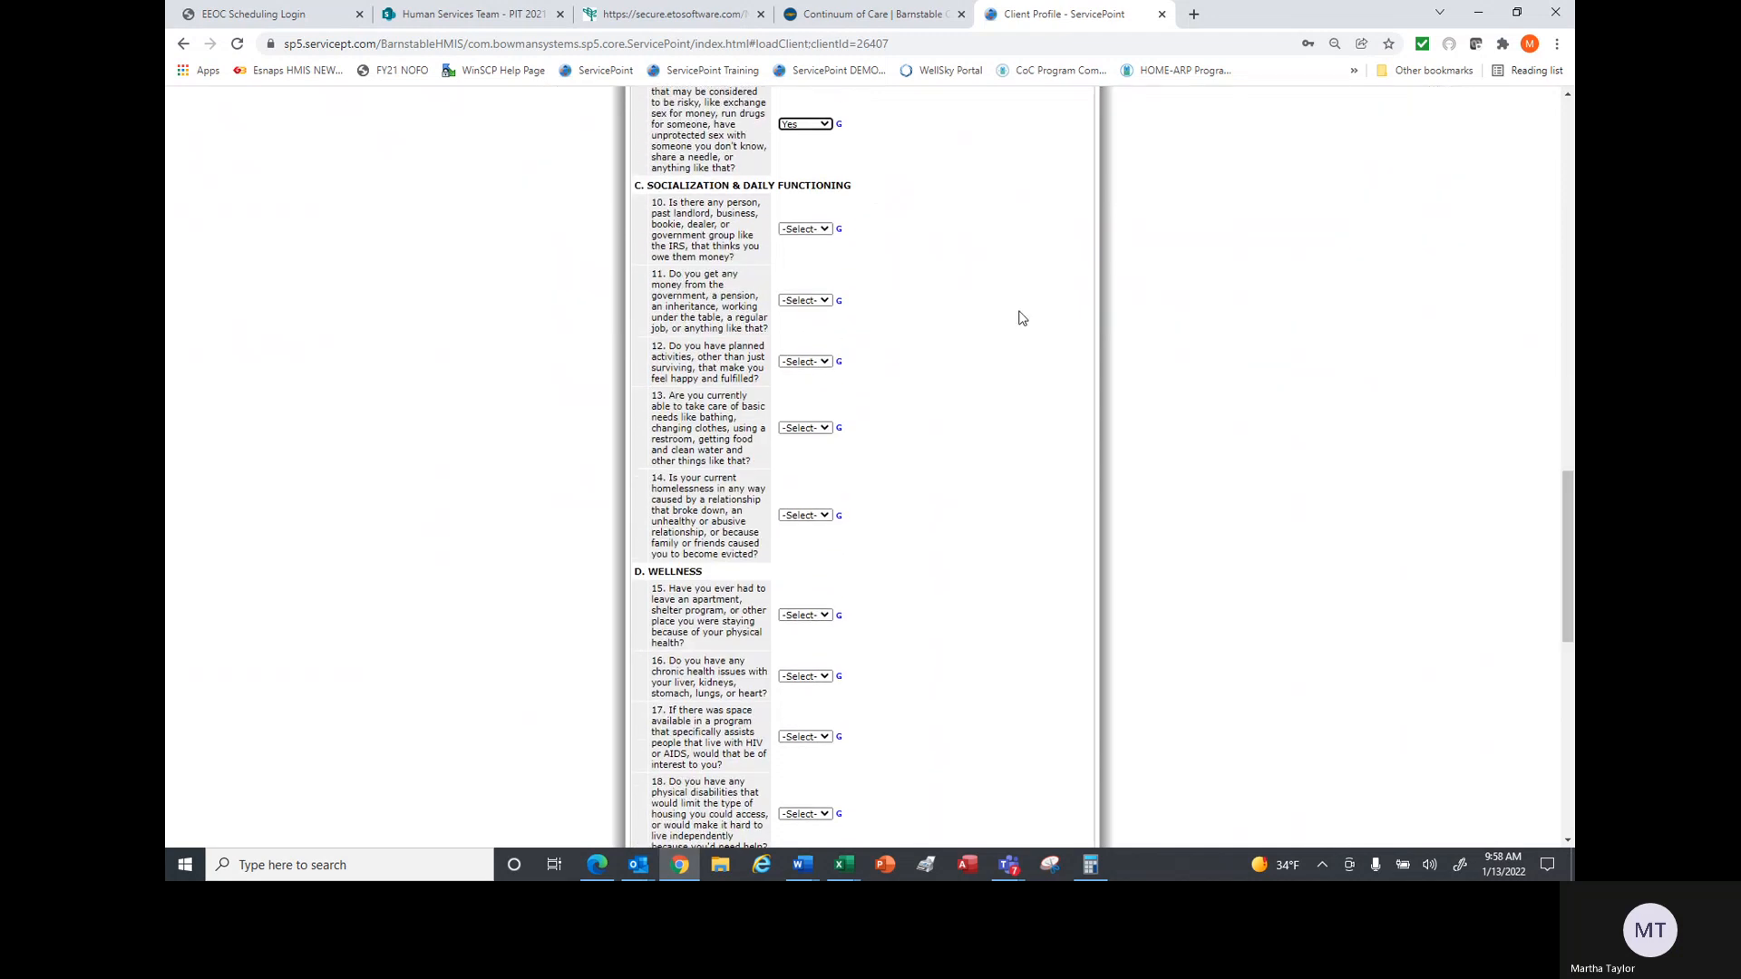
pyautogui.click(827, 234)
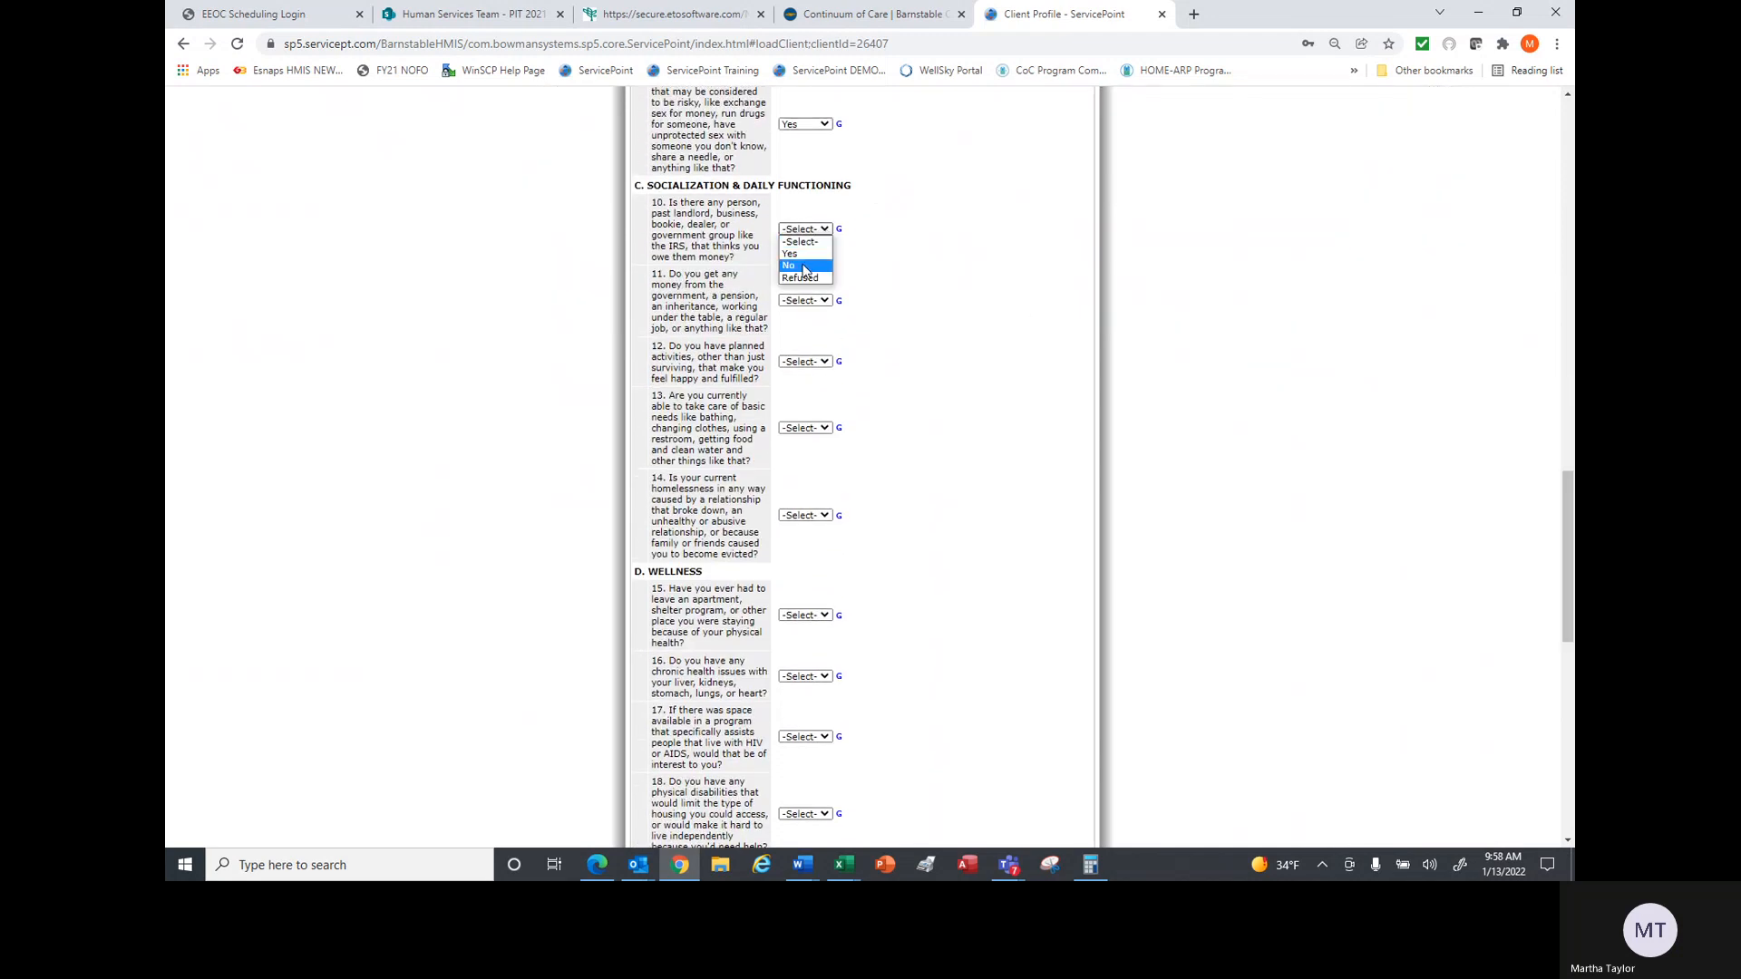
pyautogui.click(822, 301)
pyautogui.click(810, 320)
pyautogui.click(816, 361)
pyautogui.click(813, 385)
pyautogui.click(816, 426)
pyautogui.click(812, 449)
pyautogui.click(812, 515)
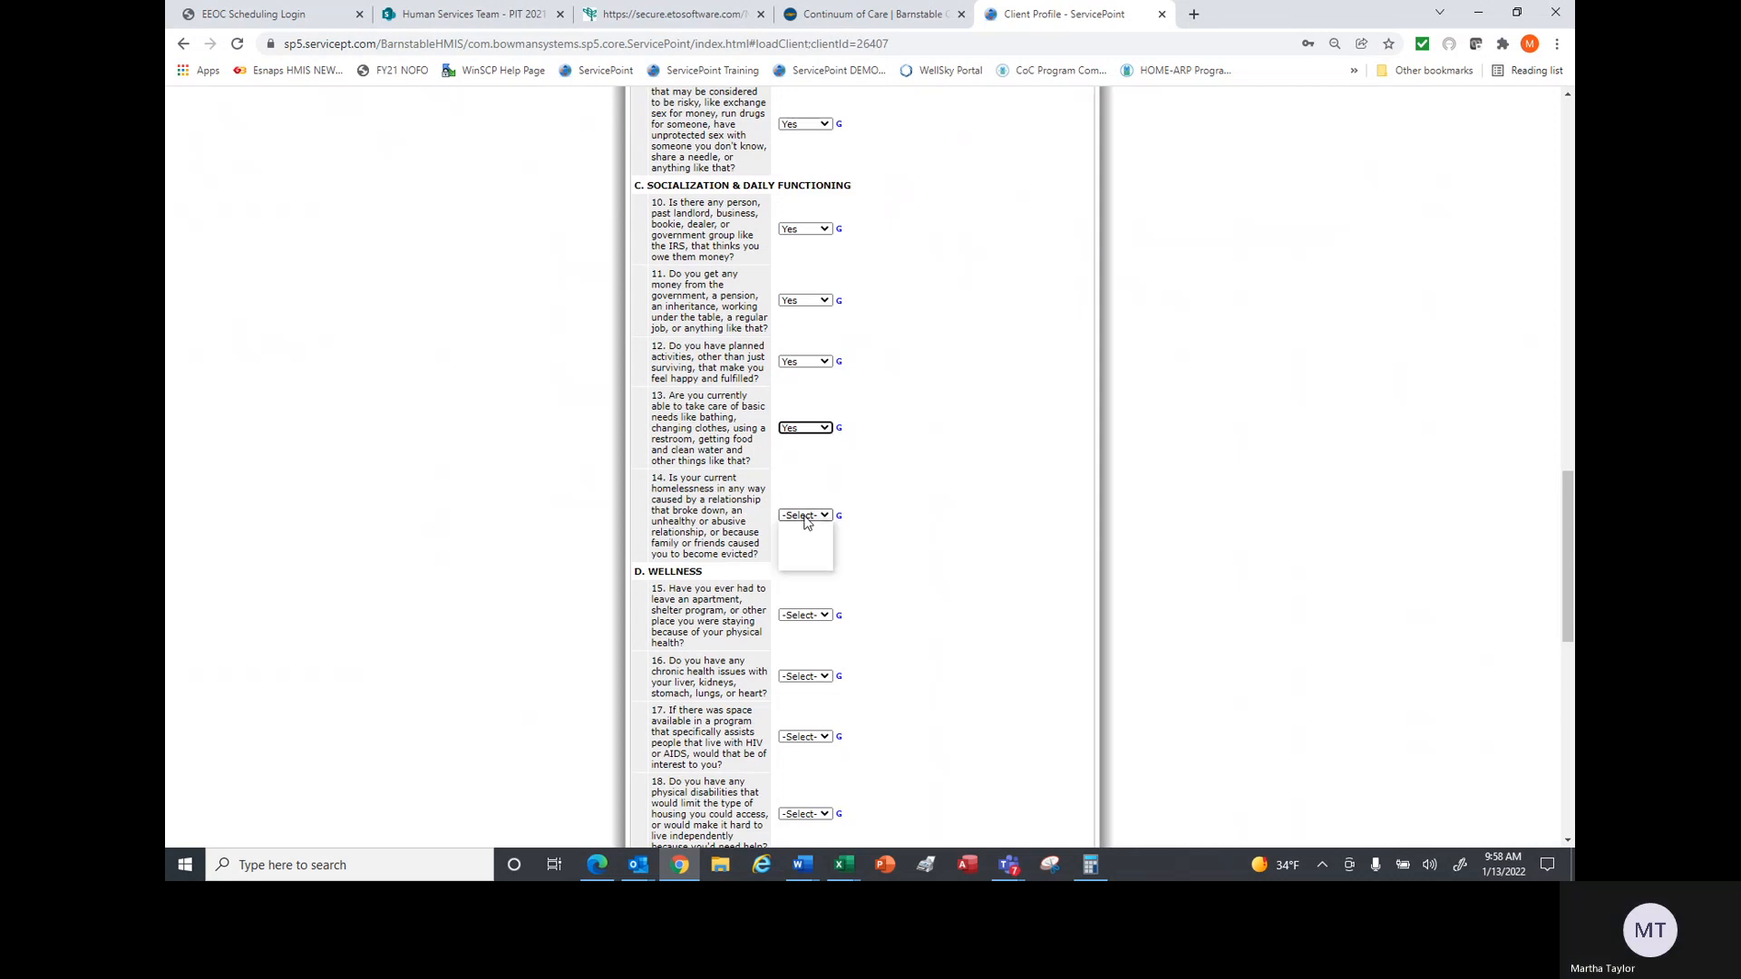
pyautogui.click(804, 542)
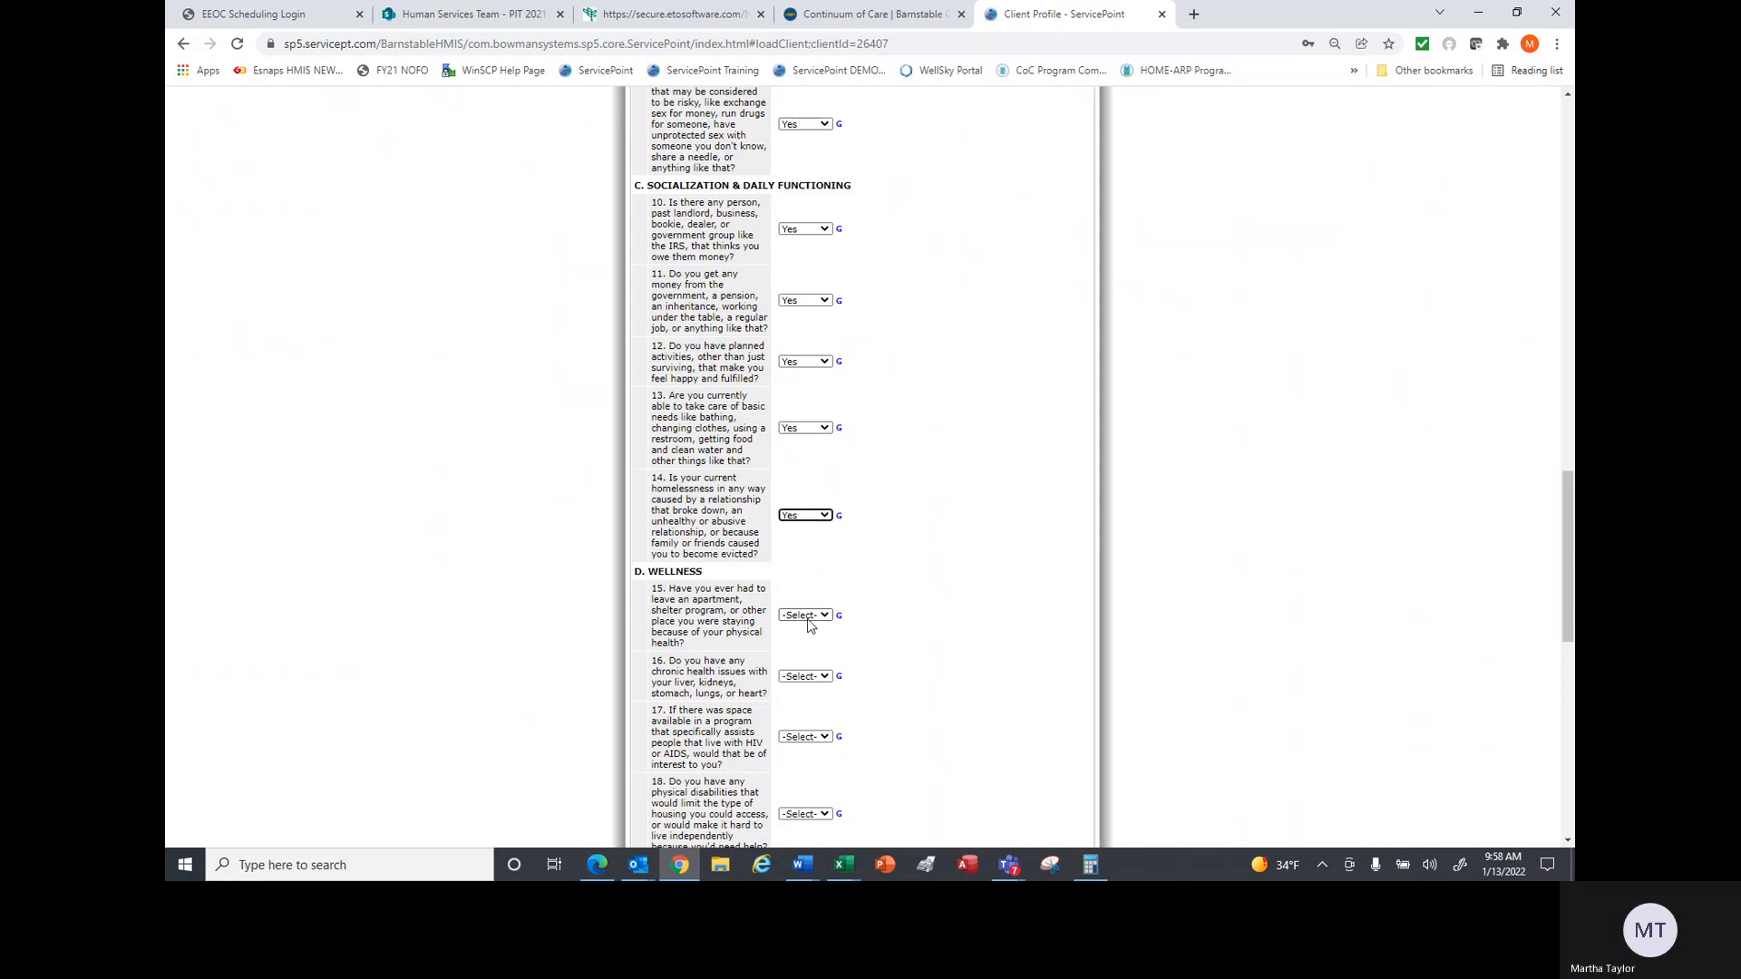
# - Answer Yes to Wellness questions 15 through 19, from leaving housing over physical health to avoiding help when sick
pyautogui.click(806, 617)
pyautogui.click(807, 639)
pyautogui.moveTo(1571, 525); pyautogui.dragTo(1571, 619)
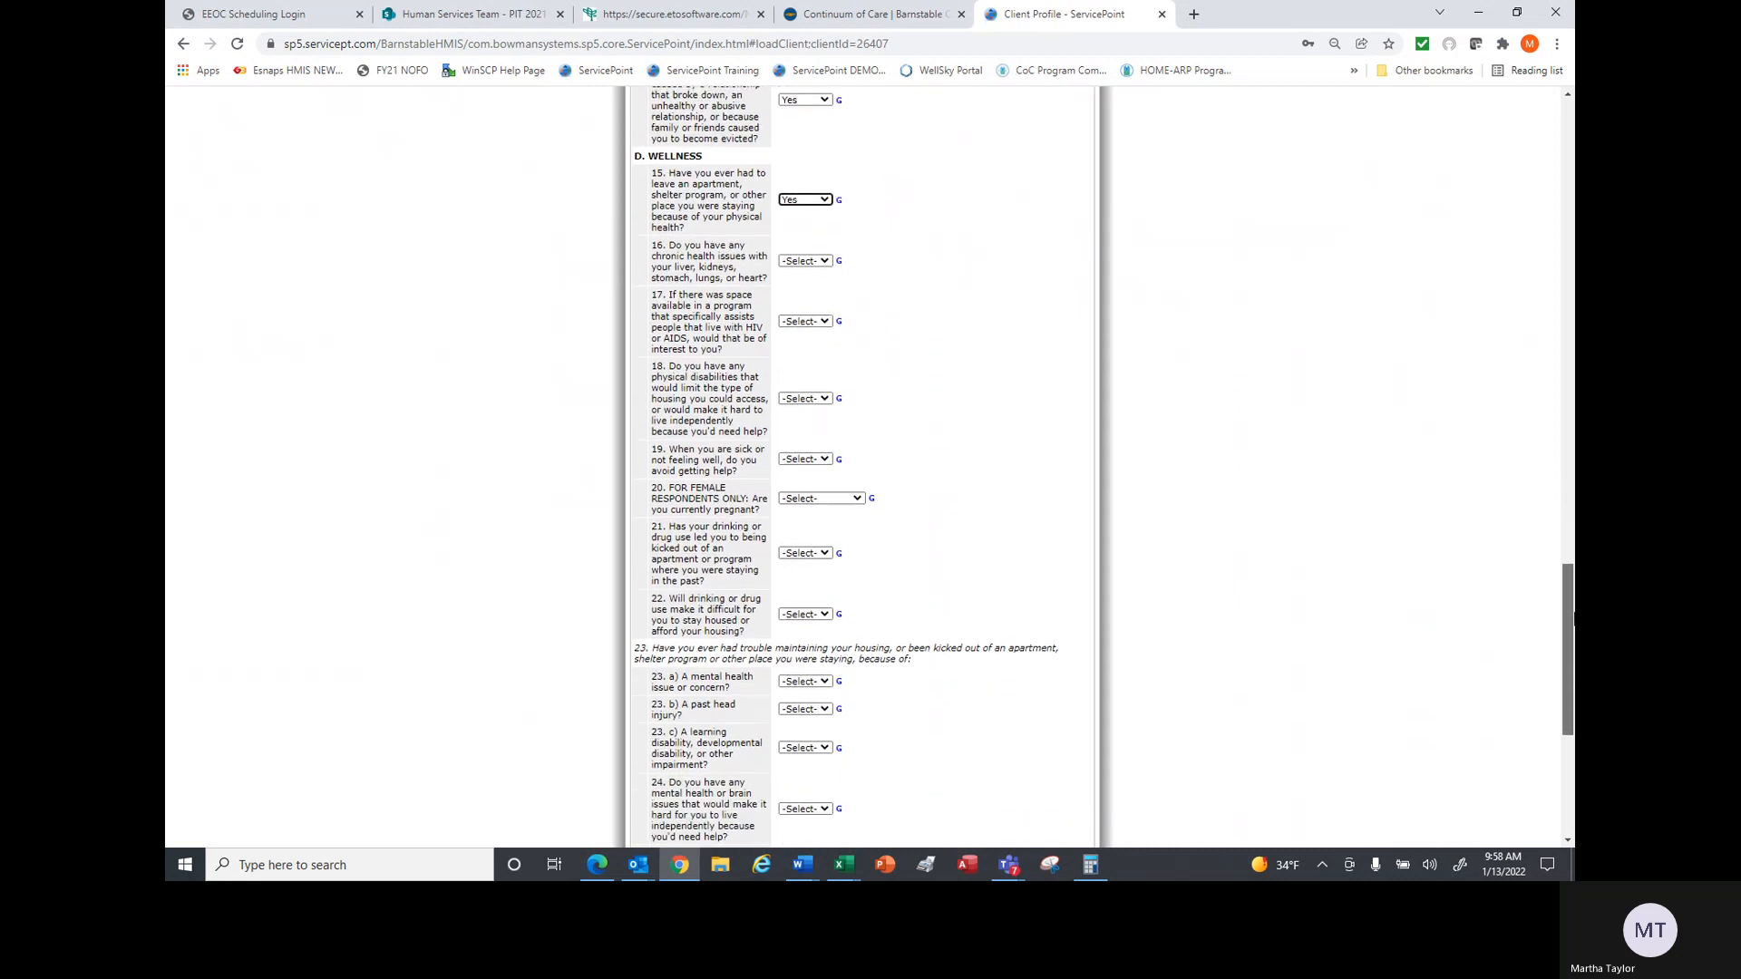
pyautogui.click(811, 261)
pyautogui.click(813, 288)
pyautogui.click(805, 322)
pyautogui.click(806, 346)
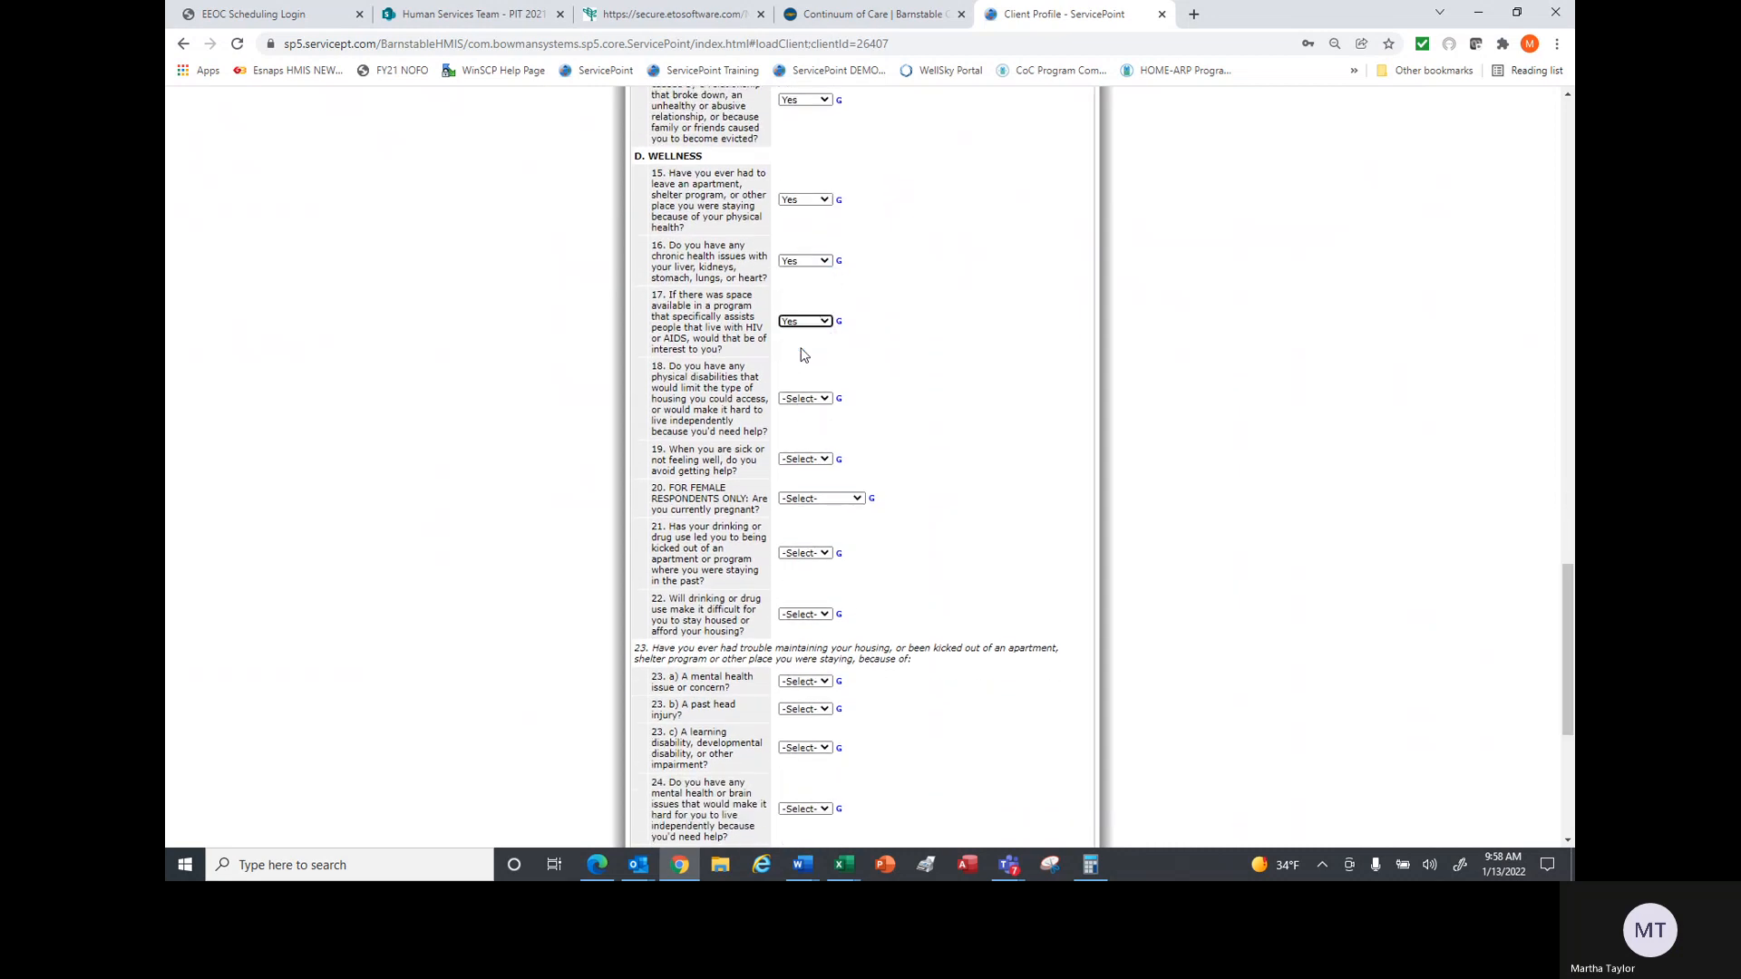
pyautogui.click(805, 400)
pyautogui.click(804, 424)
pyautogui.click(805, 459)
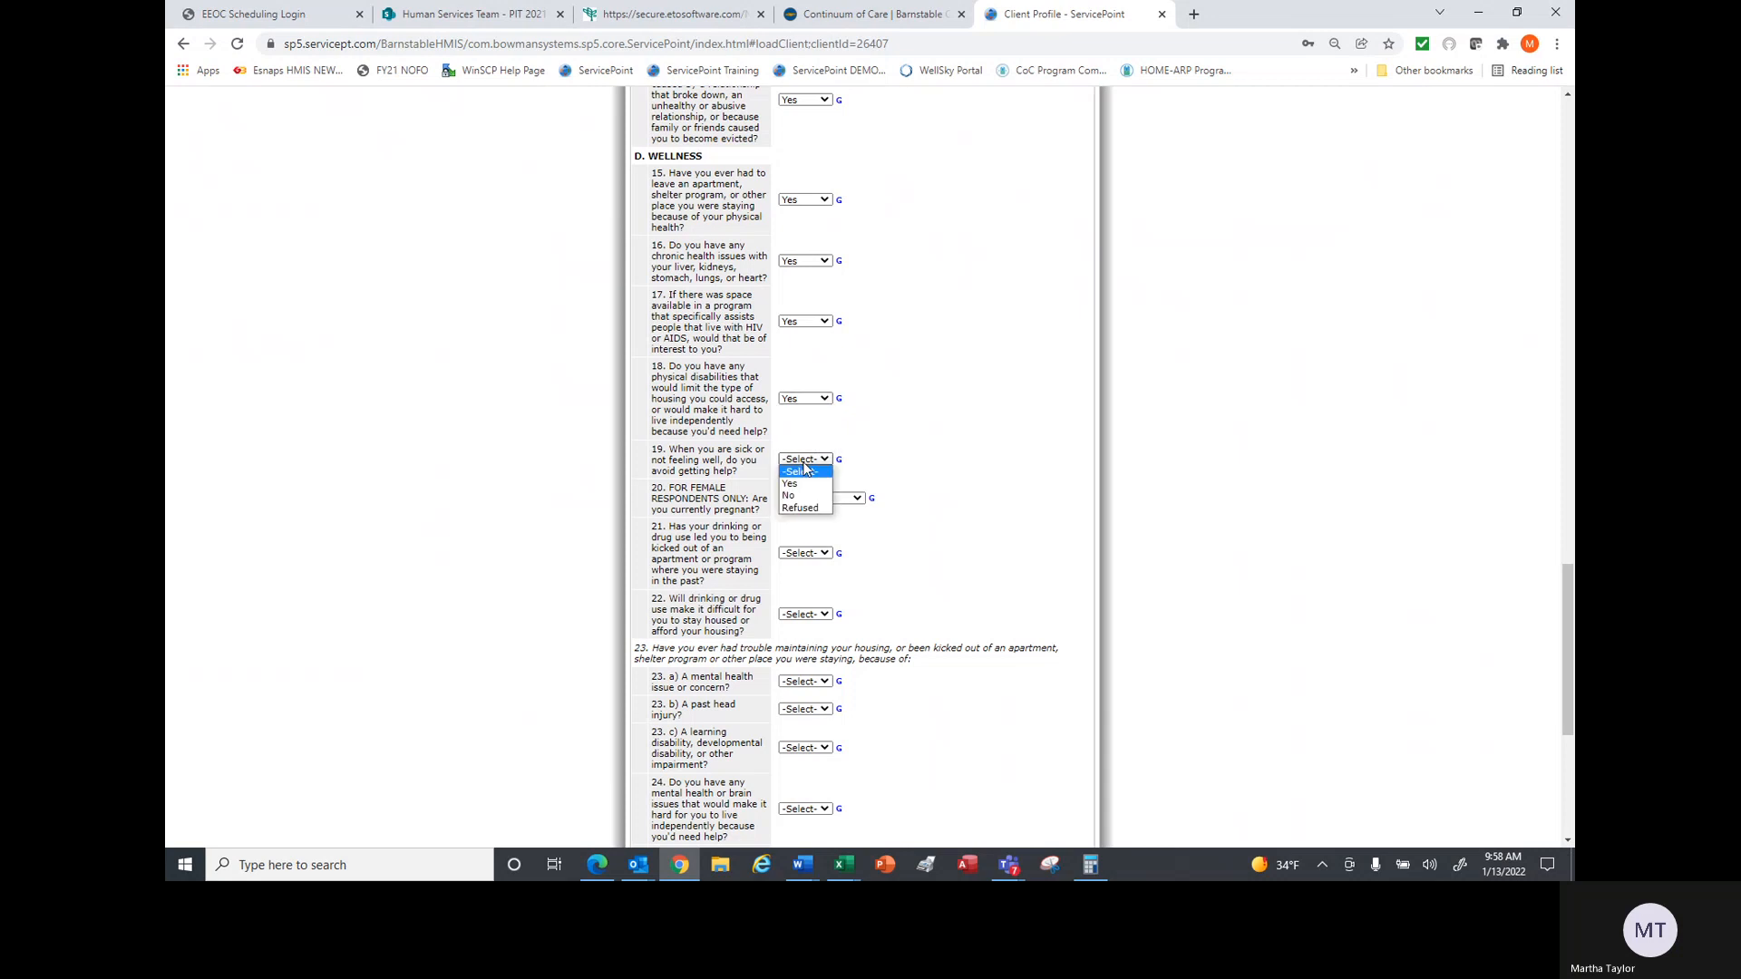
pyautogui.click(790, 483)
# - Answer Yes to Wellness questions 20 through 22 on pregnancy, past drinking or drug use evictions, and difficulty staying housed
pyautogui.click(808, 499)
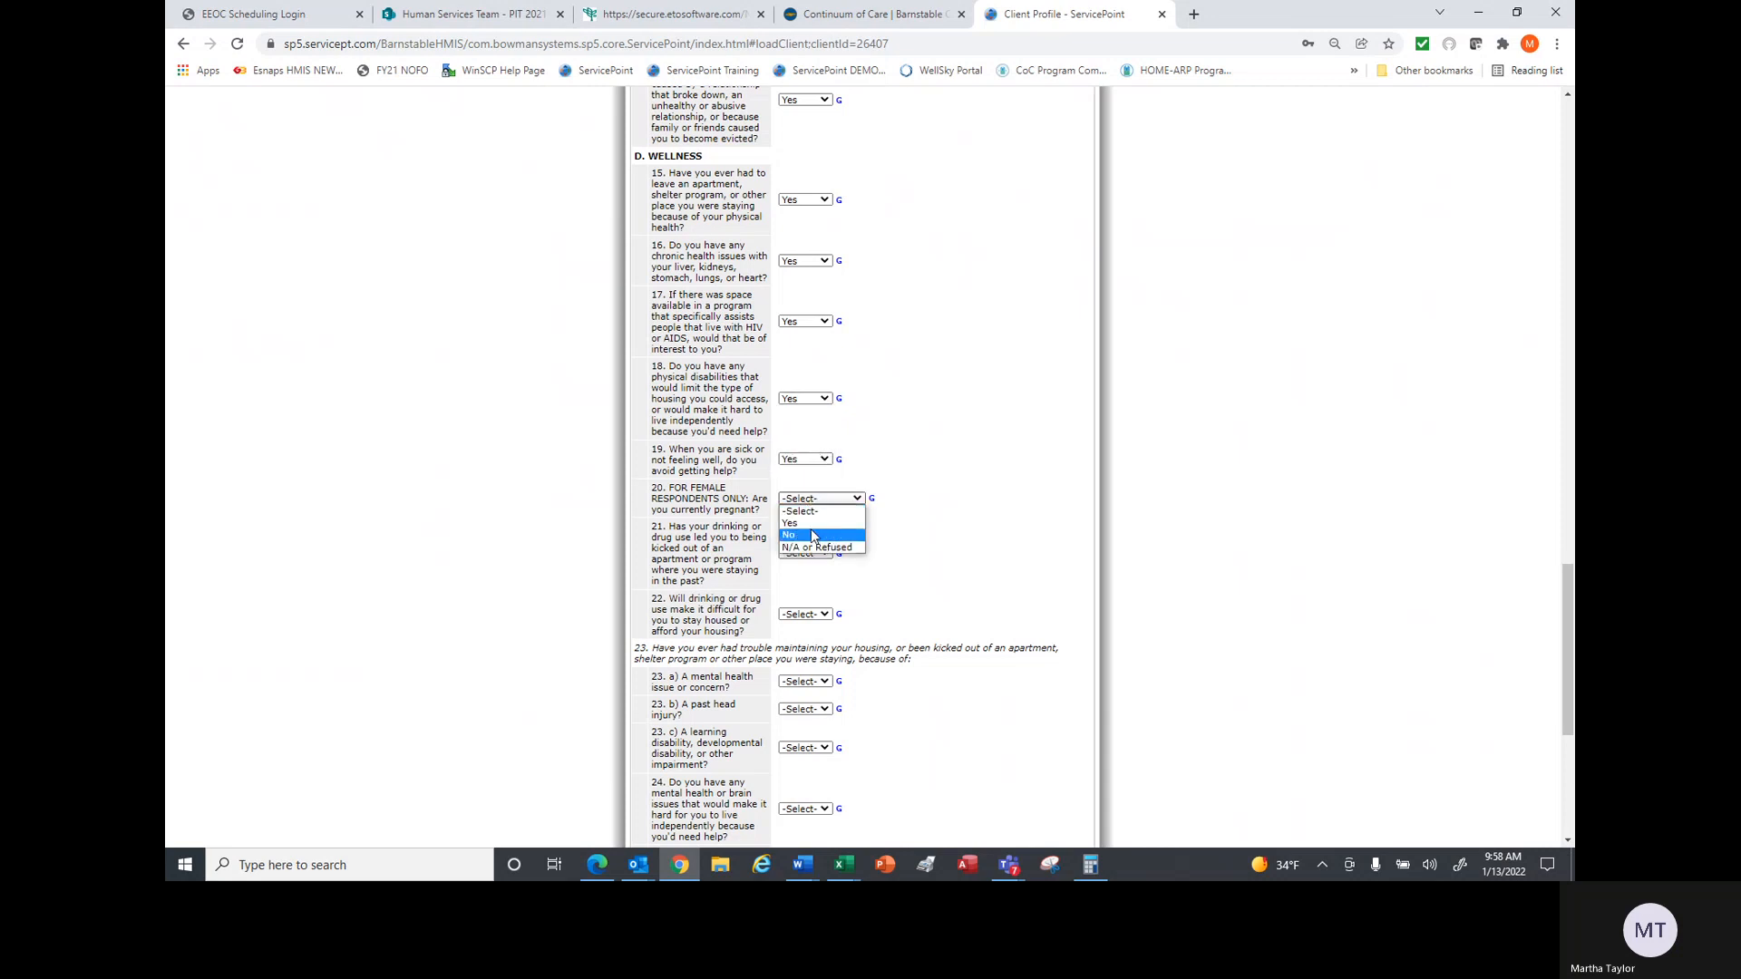
pyautogui.click(794, 524)
pyautogui.click(805, 554)
pyautogui.click(791, 578)
pyautogui.click(804, 615)
pyautogui.click(799, 640)
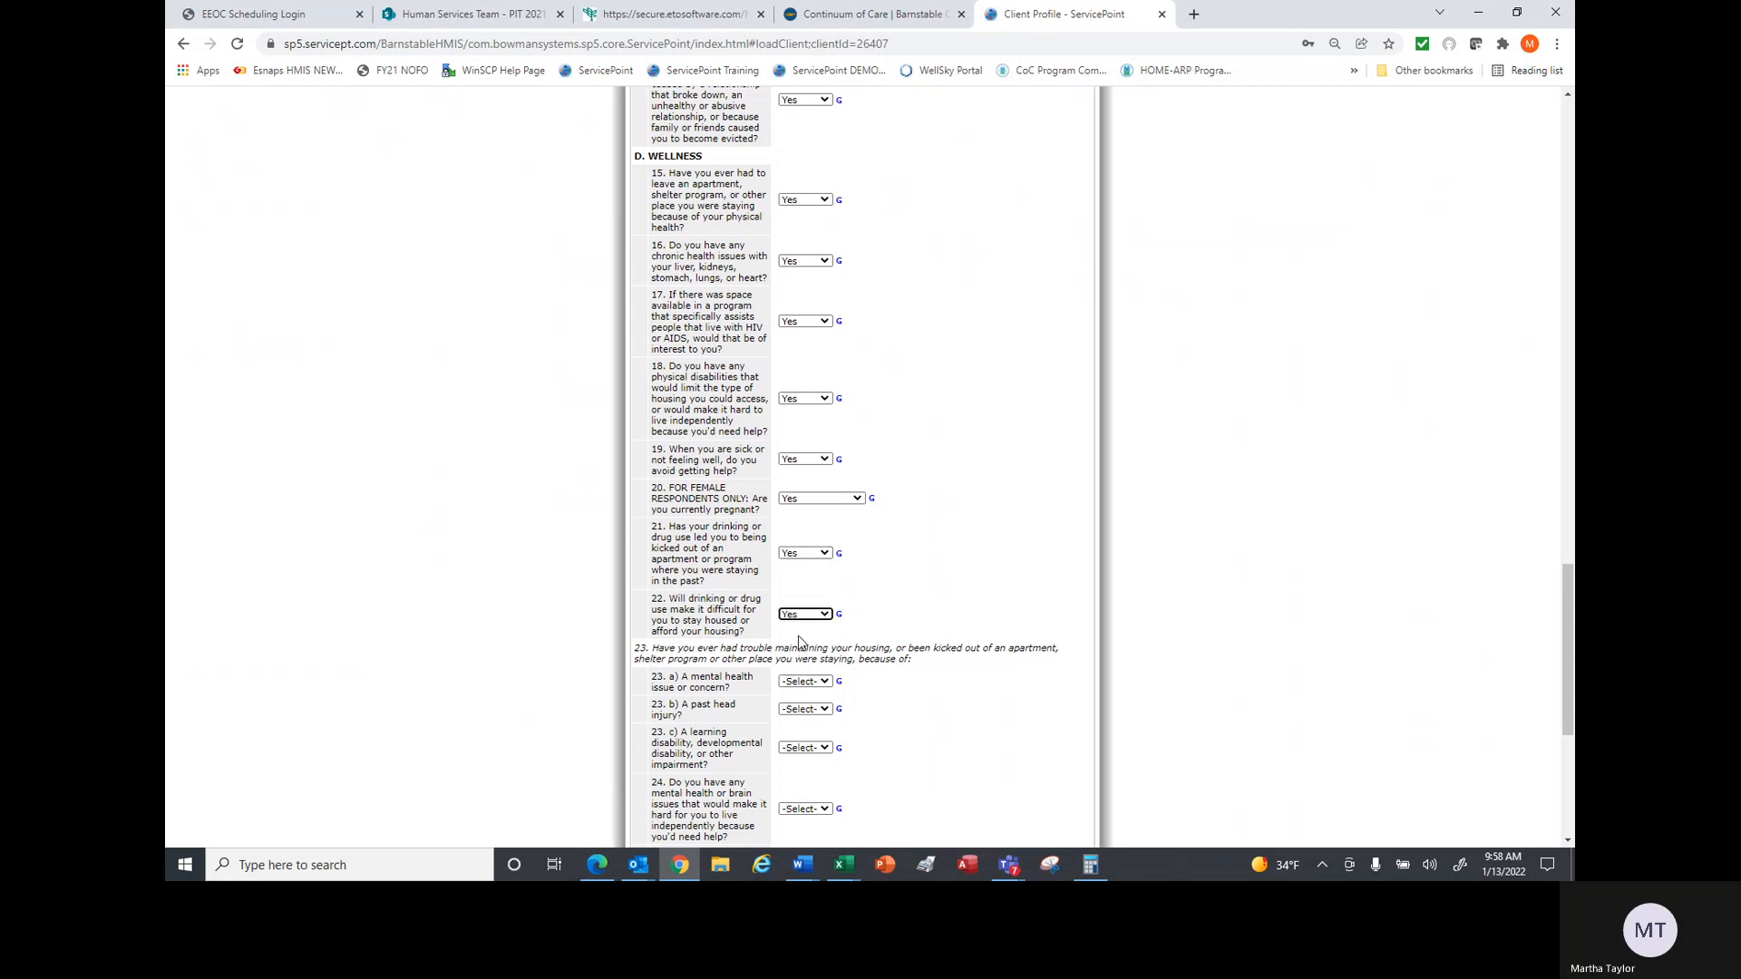
# - Answer Yes to questions 23a to 23c on housing trouble due to mental health, past head injury, and learning or developmental disability
pyautogui.moveTo(1571, 588); pyautogui.dragTo(1571, 657)
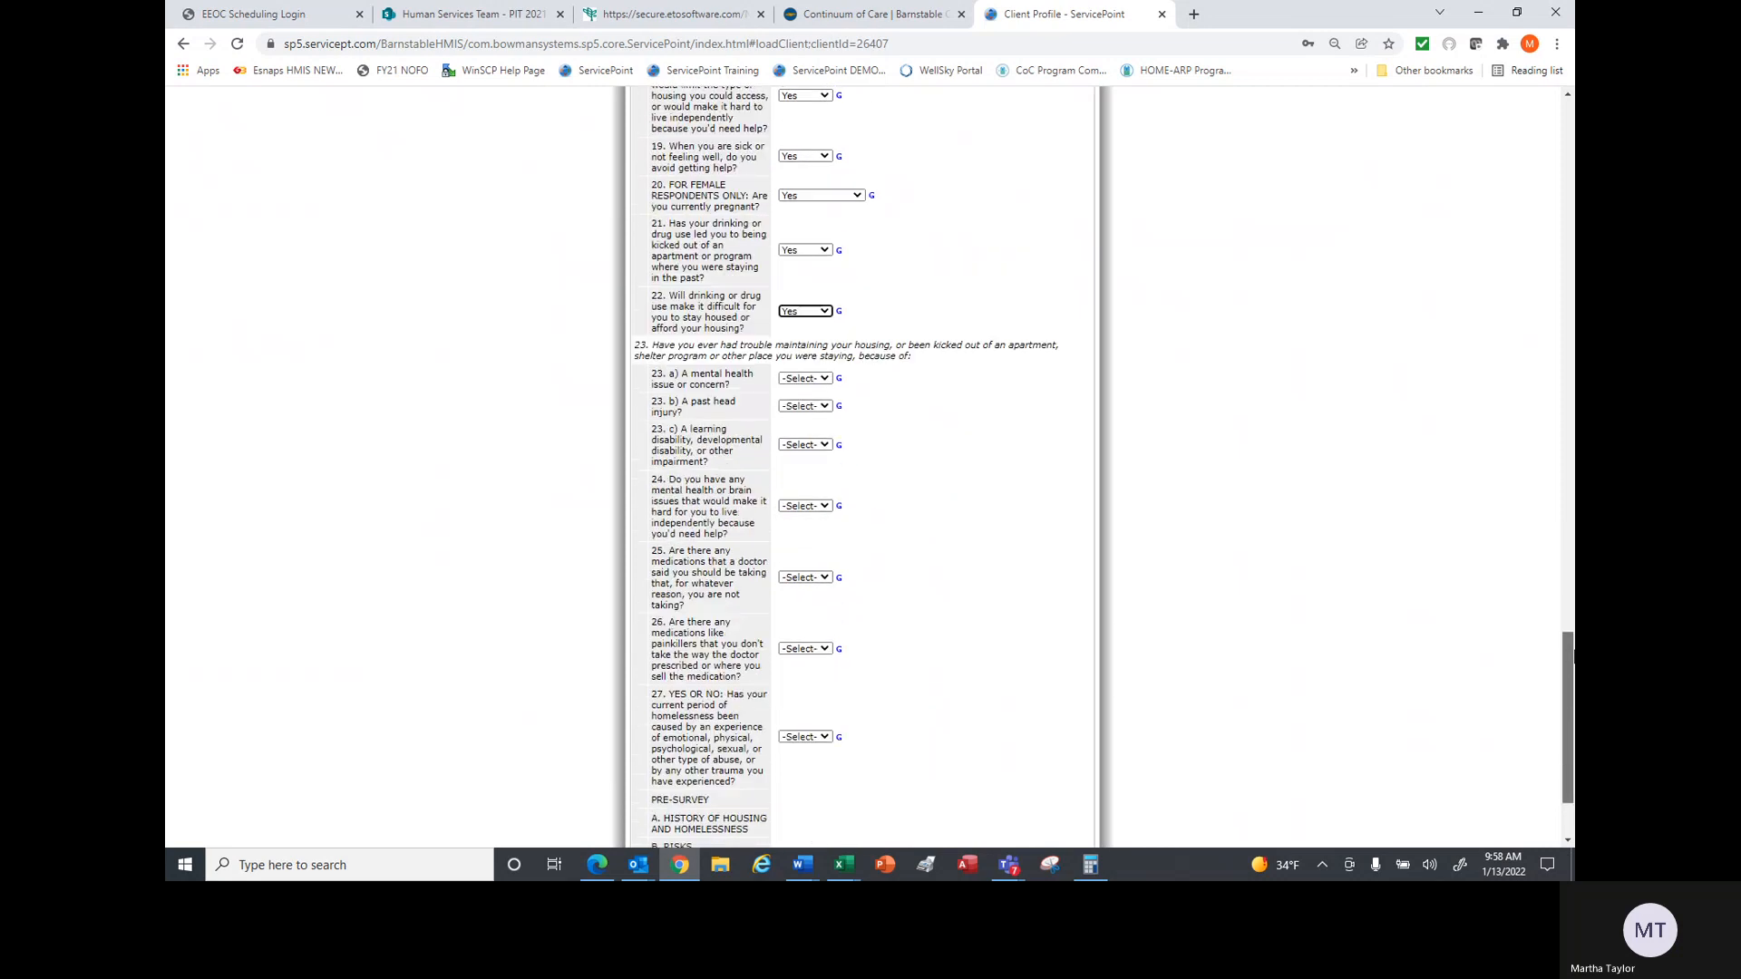
pyautogui.click(804, 378)
pyautogui.click(802, 407)
pyautogui.click(802, 407)
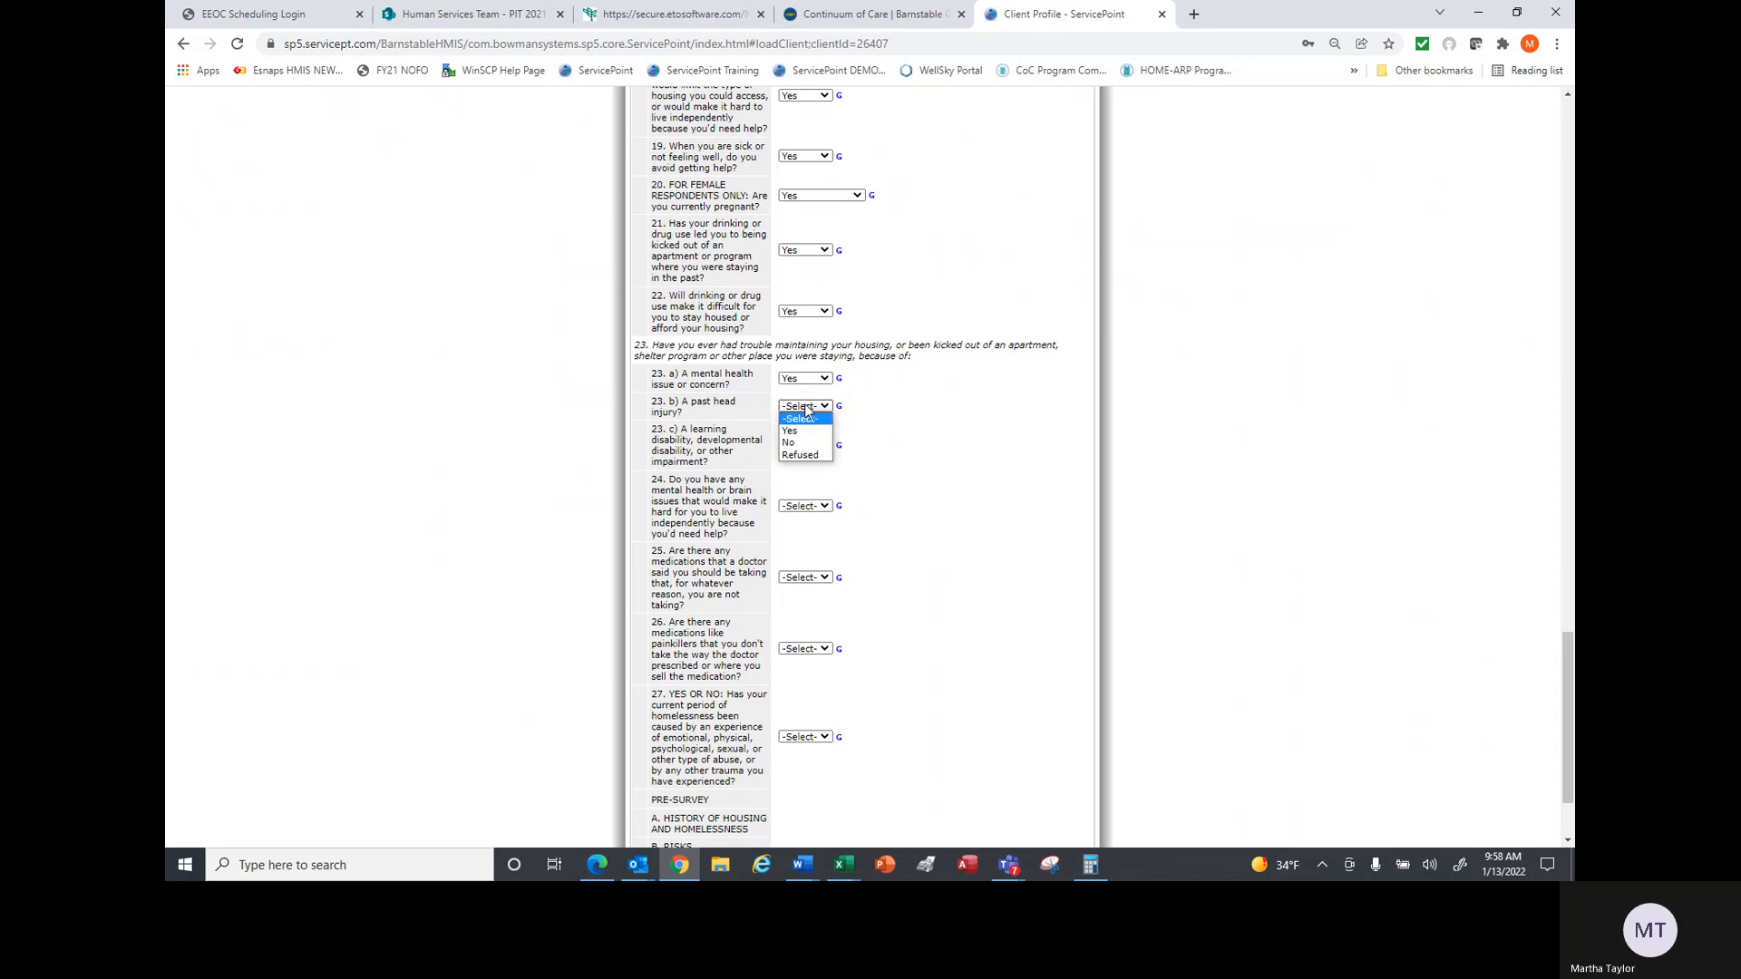
pyautogui.click(797, 430)
pyautogui.click(804, 444)
pyautogui.click(794, 470)
# - Answer Yes to questions 24 through 27, covering mental health or brain issues, medications not taken or misused, and abuse or trauma
pyautogui.click(794, 508)
pyautogui.click(811, 581)
pyautogui.click(791, 602)
pyautogui.click(802, 647)
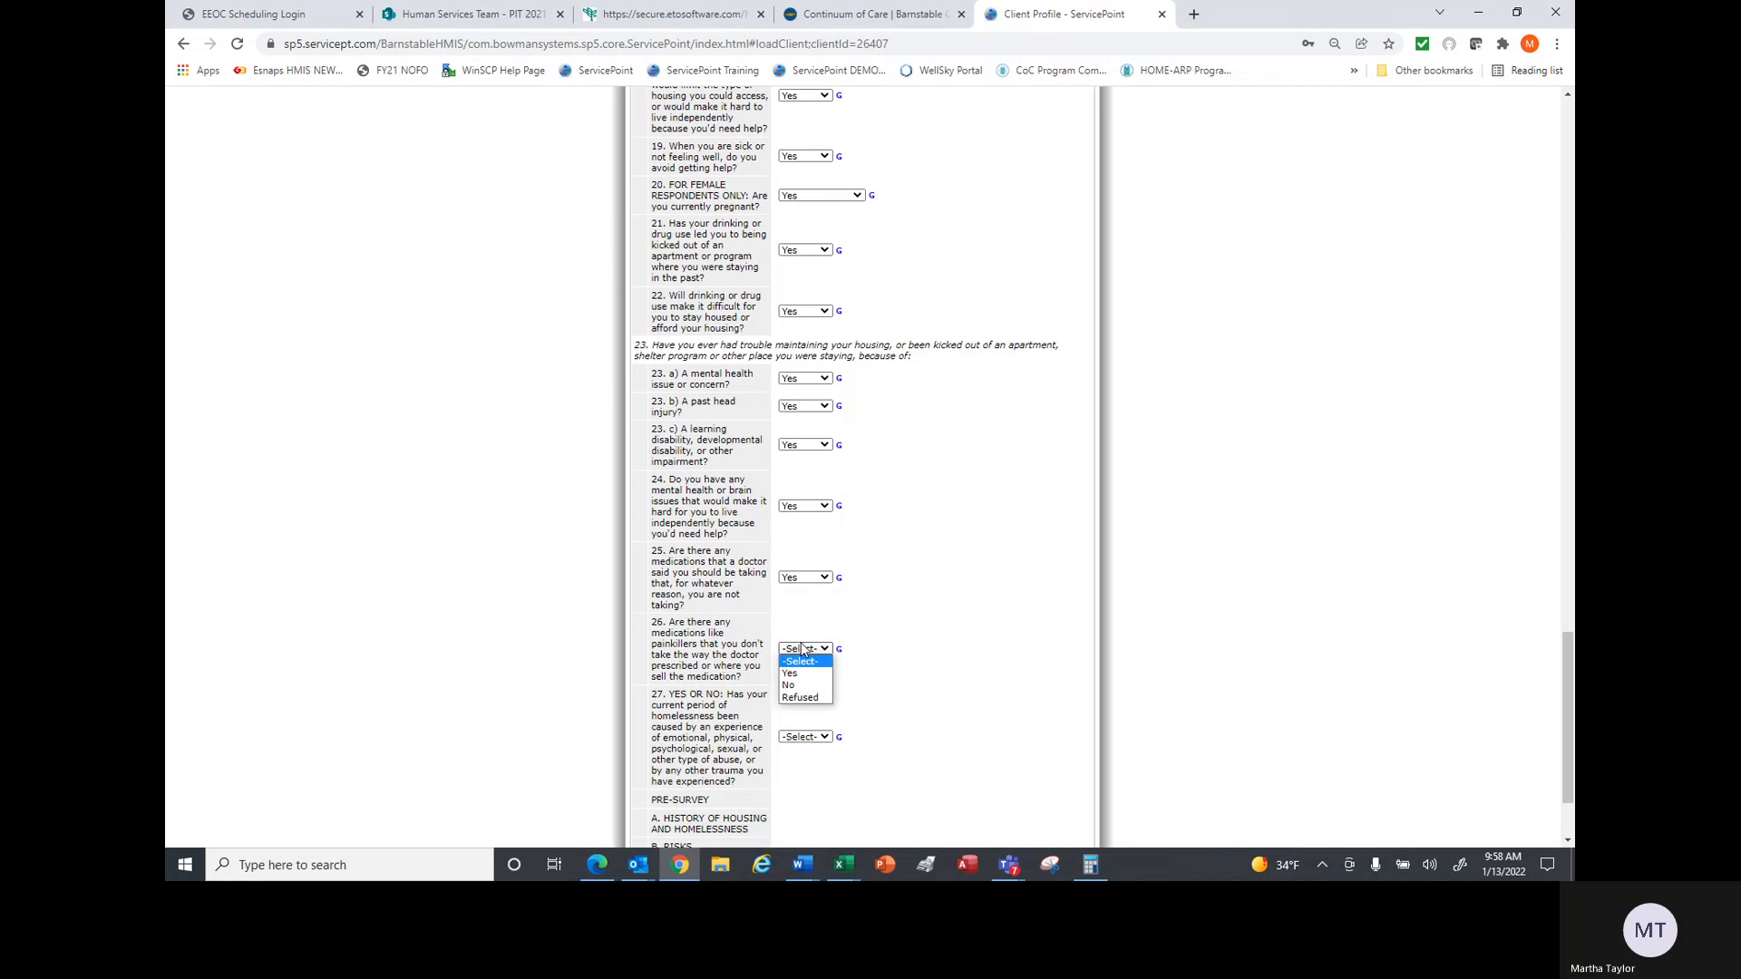
pyautogui.click(793, 673)
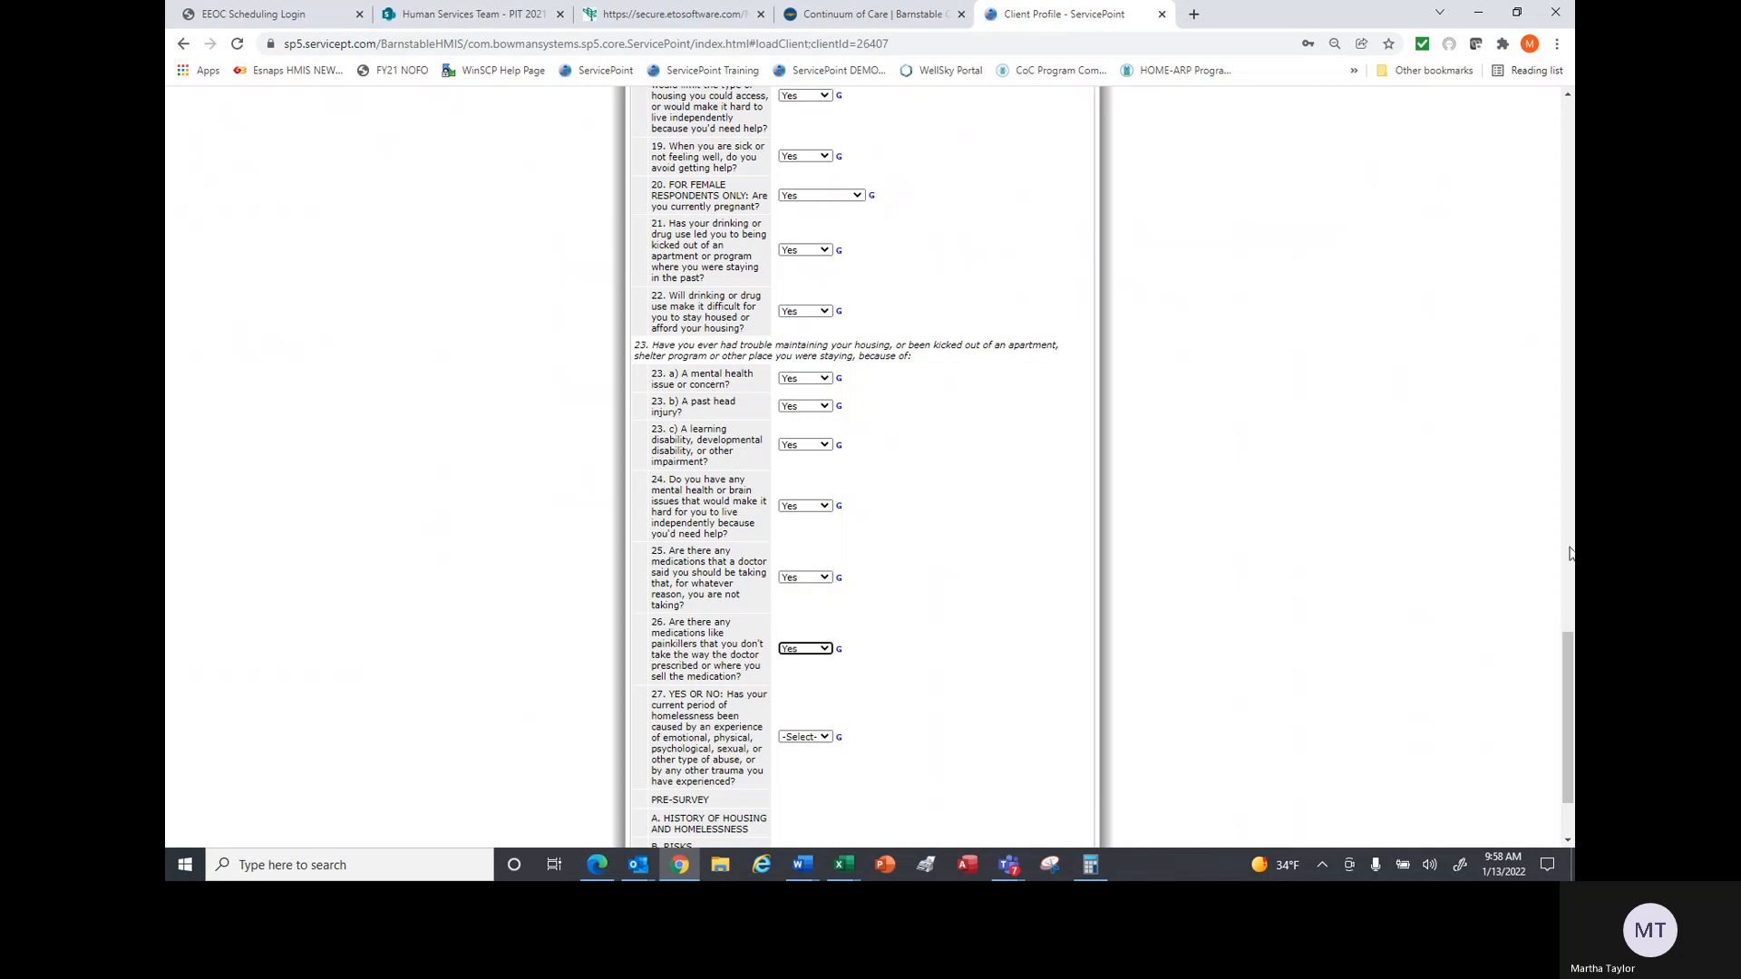
pyautogui.scroll(-2, 1563, 654)
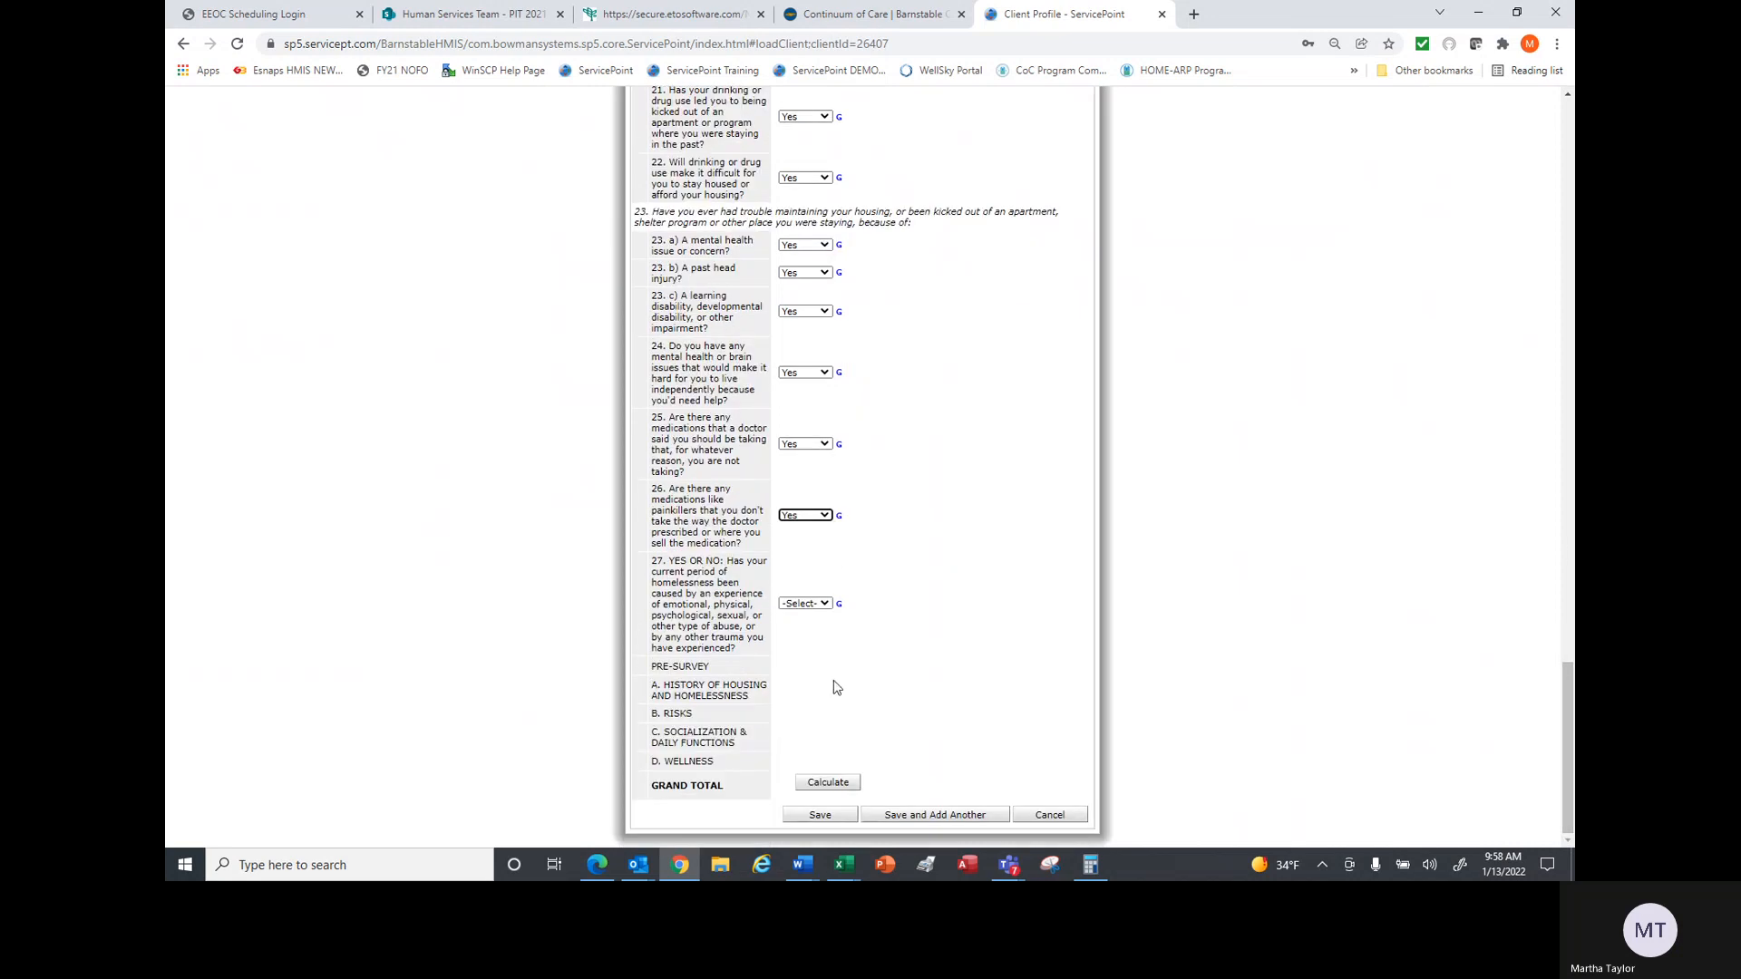
pyautogui.click(811, 604)
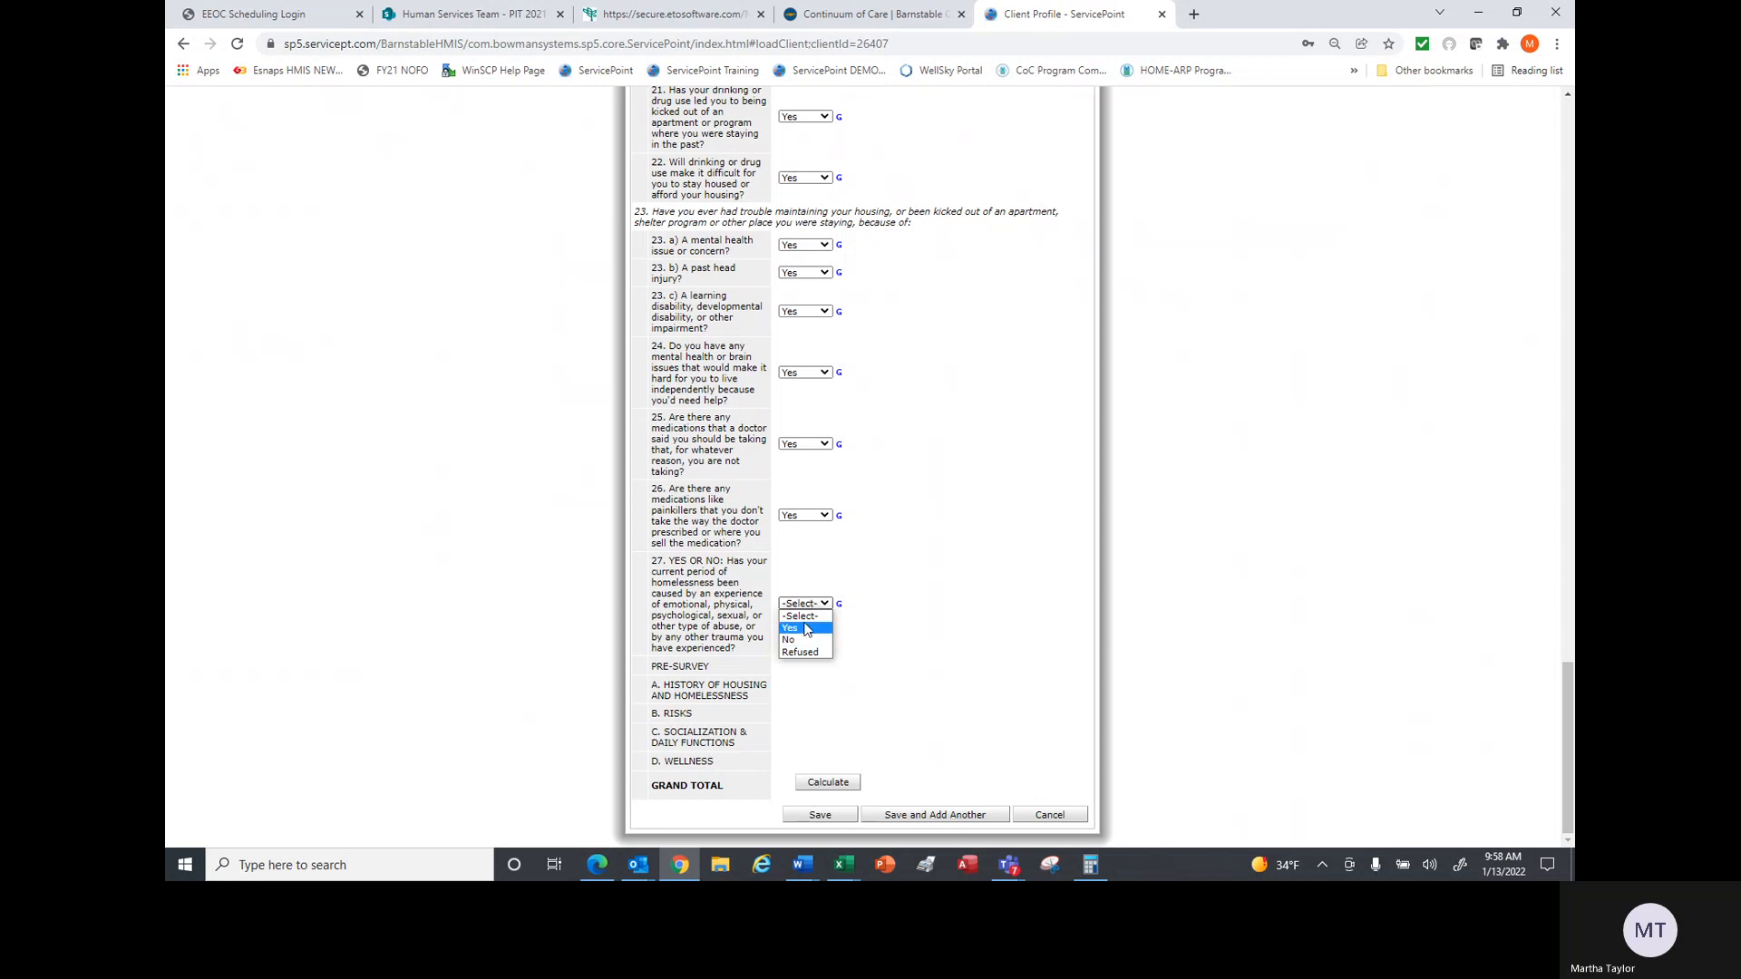
pyautogui.click(806, 629)
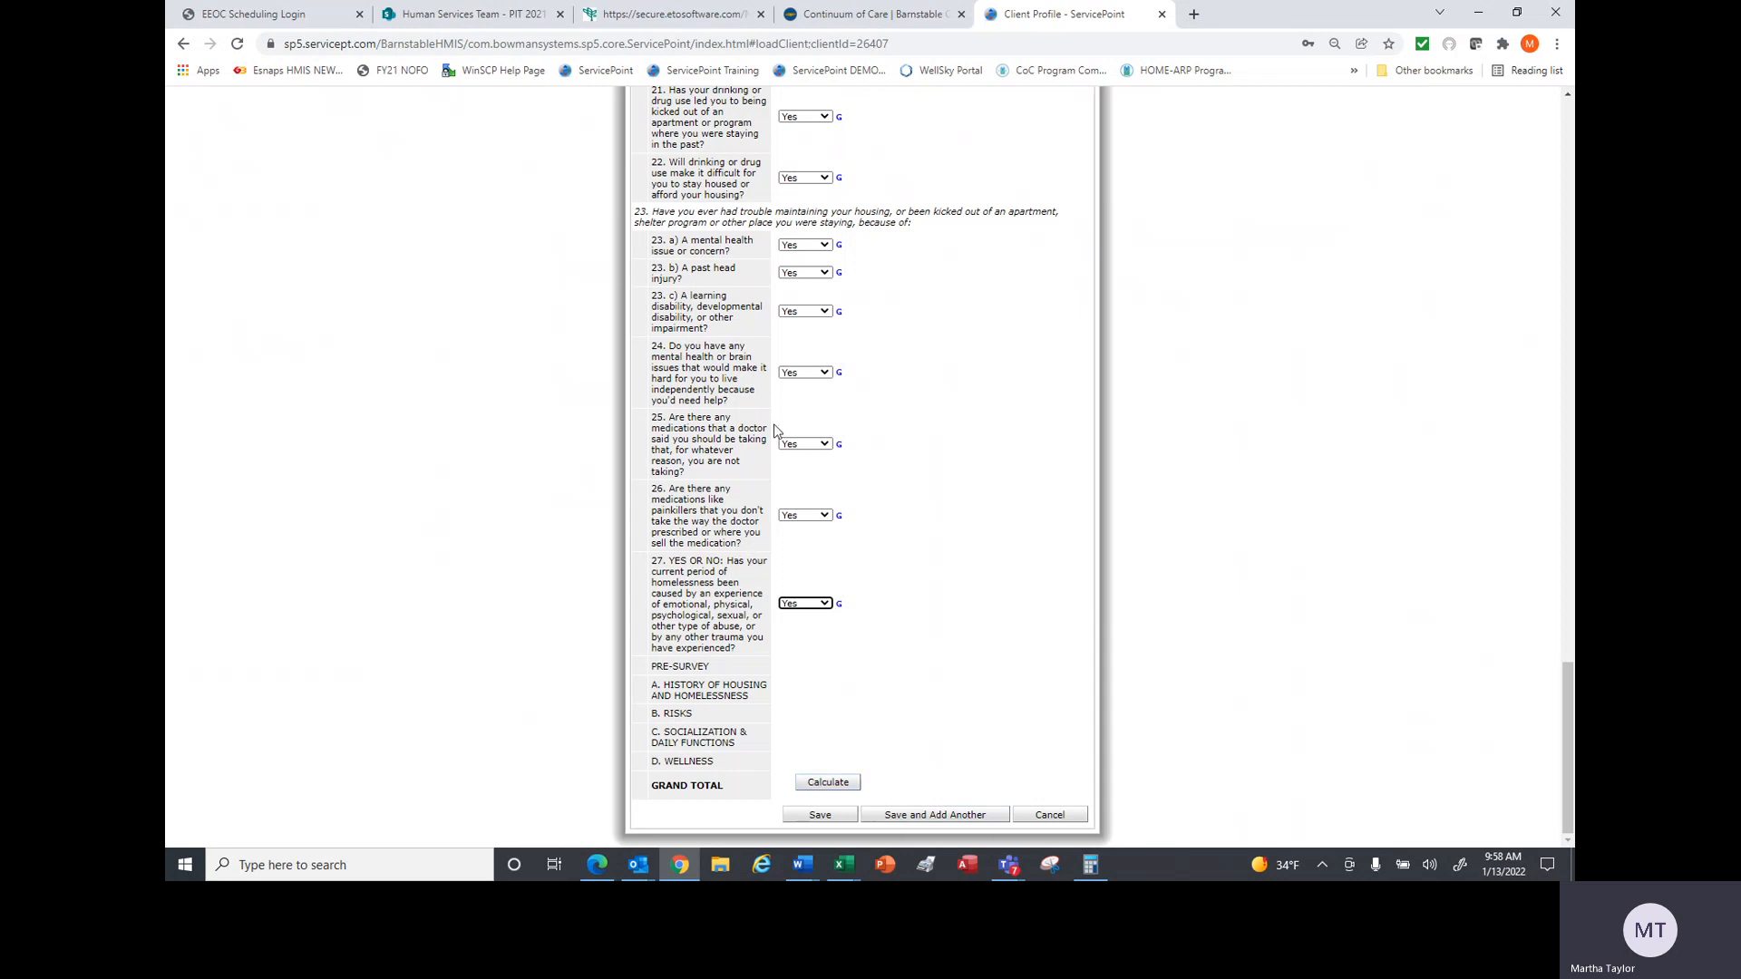
# - Calculate the grand total with question 24 cleared of its answer and try to save the VI-SPDAT record
pyautogui.click(825, 373)
pyautogui.click(809, 392)
pyautogui.click(838, 789)
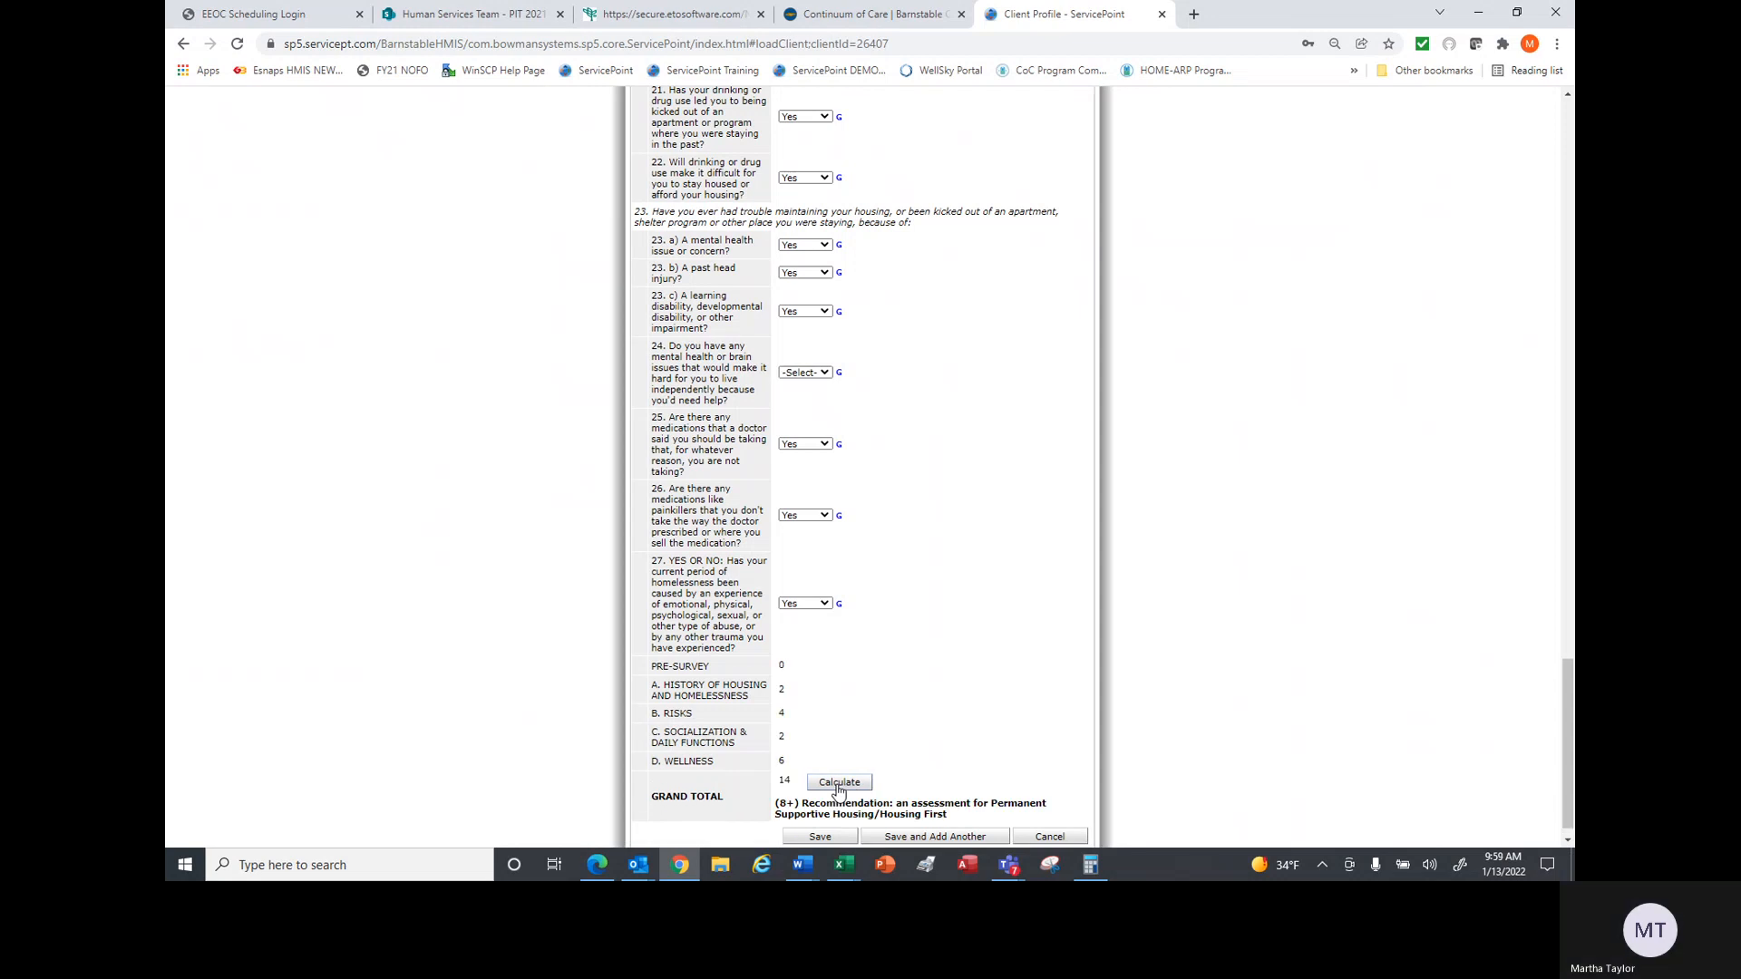
pyautogui.click(839, 839)
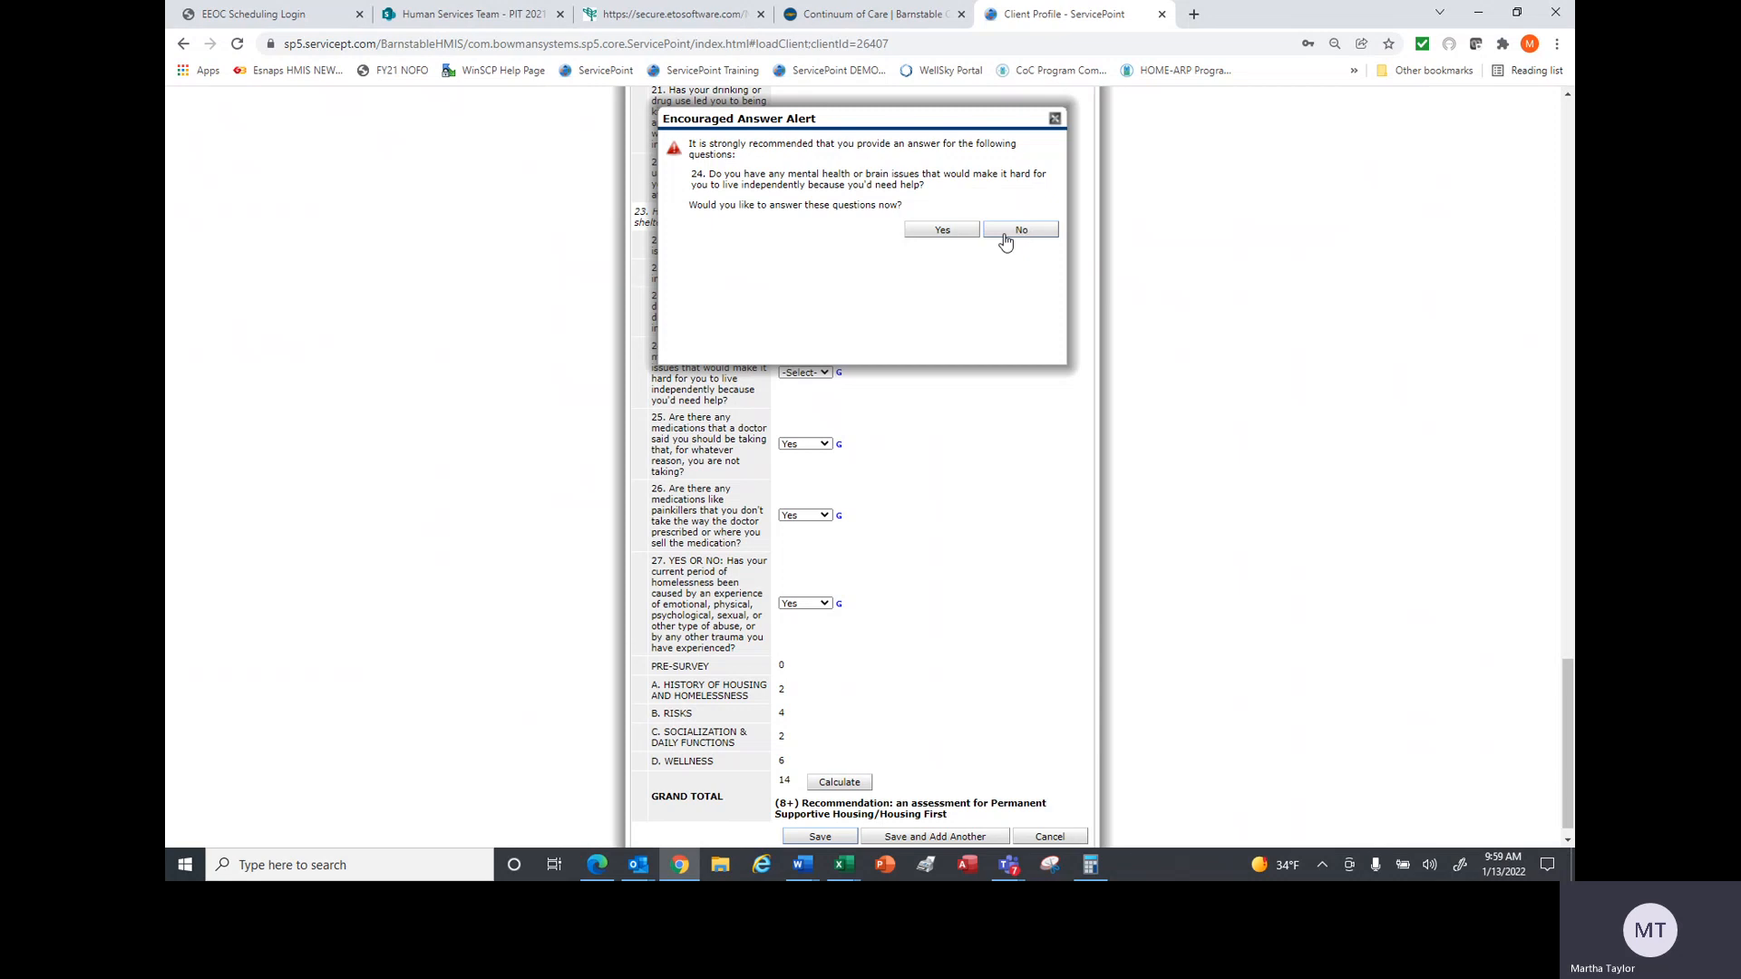
# - Go back to answer Yes to question 24, and save the VI-SPDAT record with its grand total recalculated
pyautogui.click(941, 231)
pyautogui.click(823, 377)
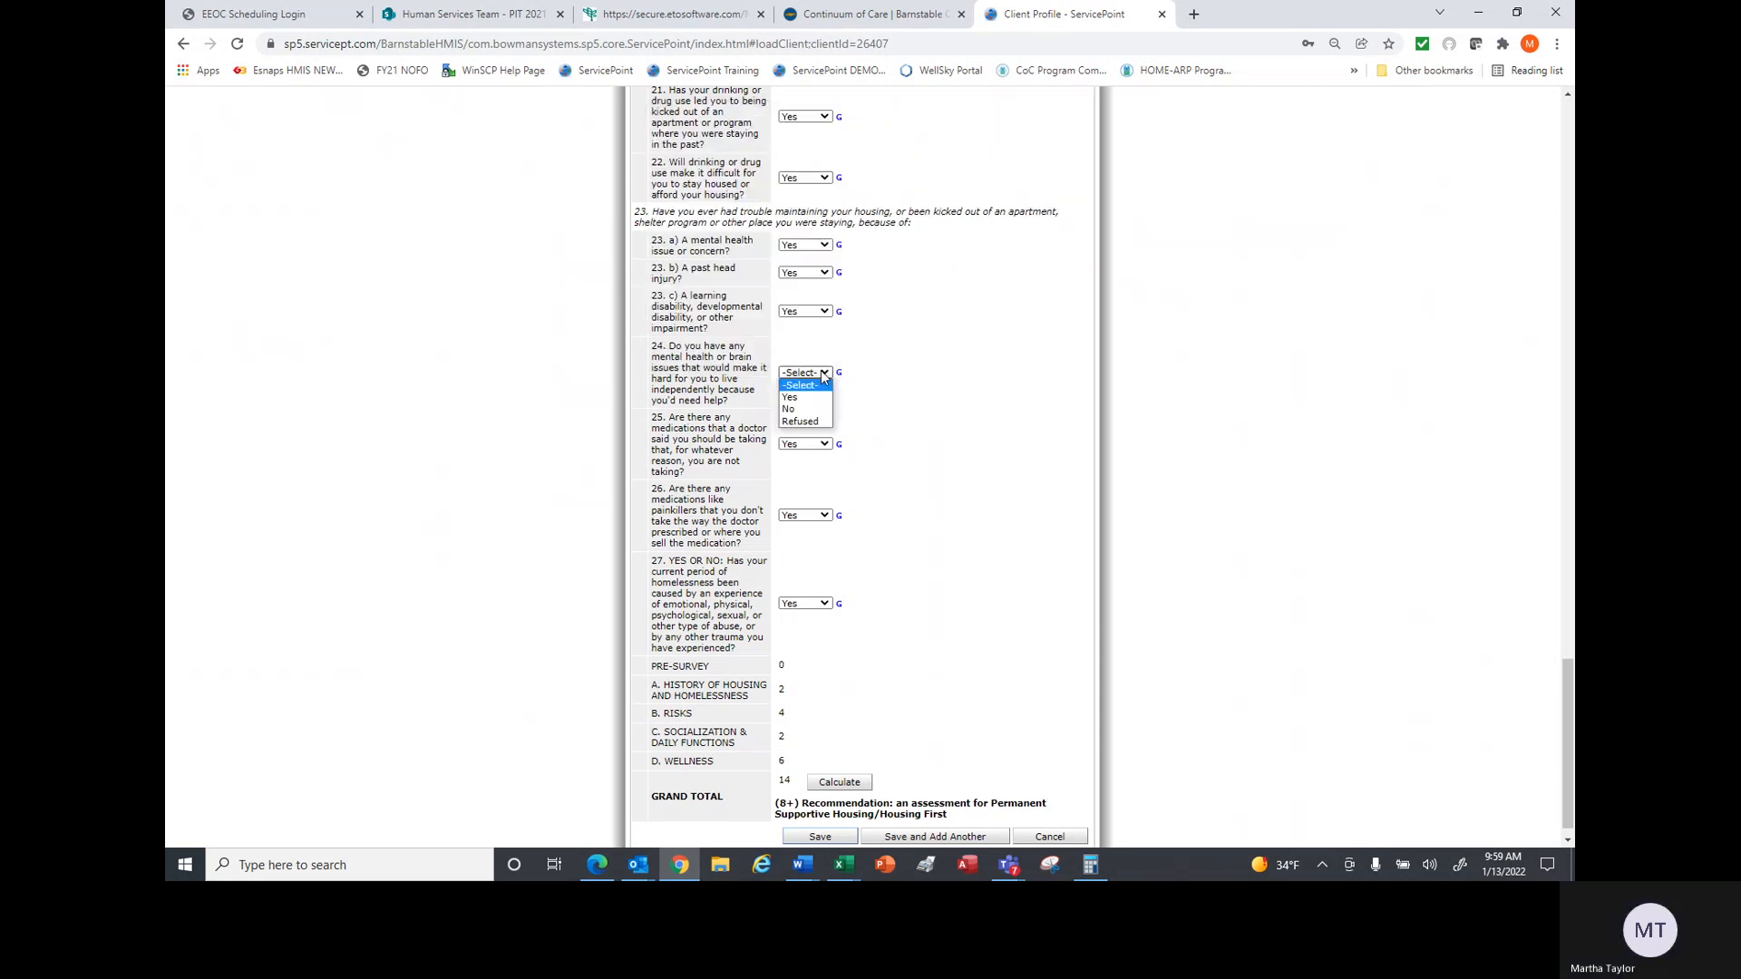
pyautogui.click(804, 399)
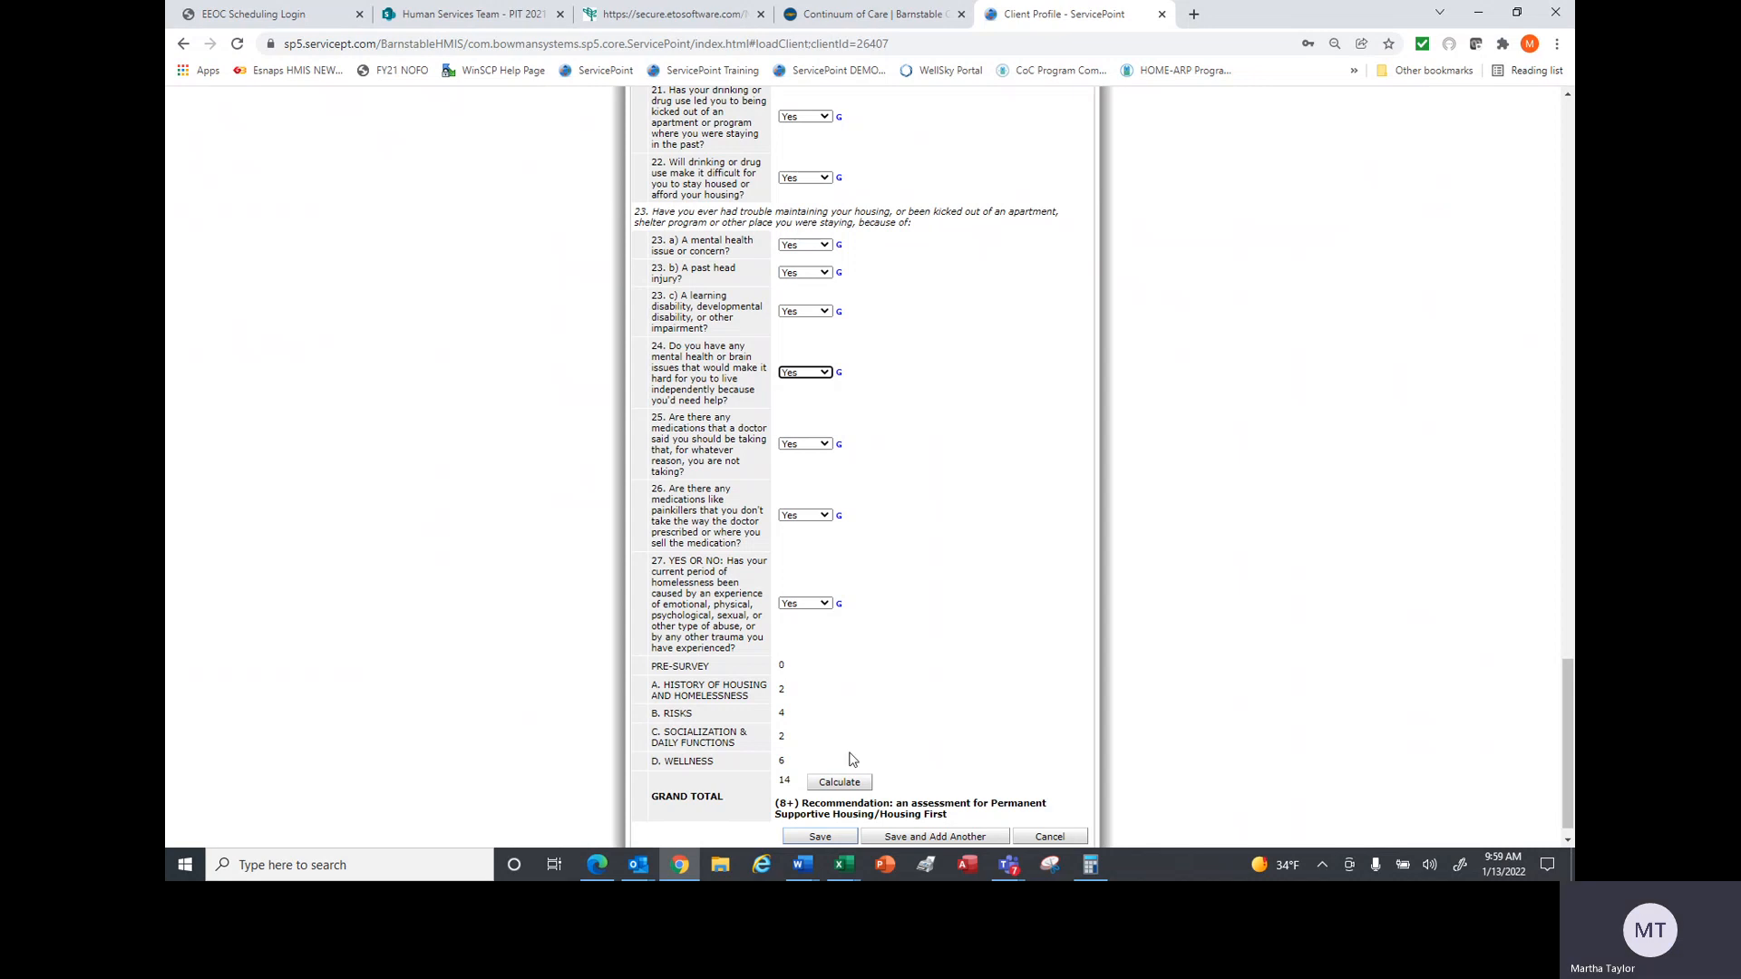
pyautogui.click(841, 785)
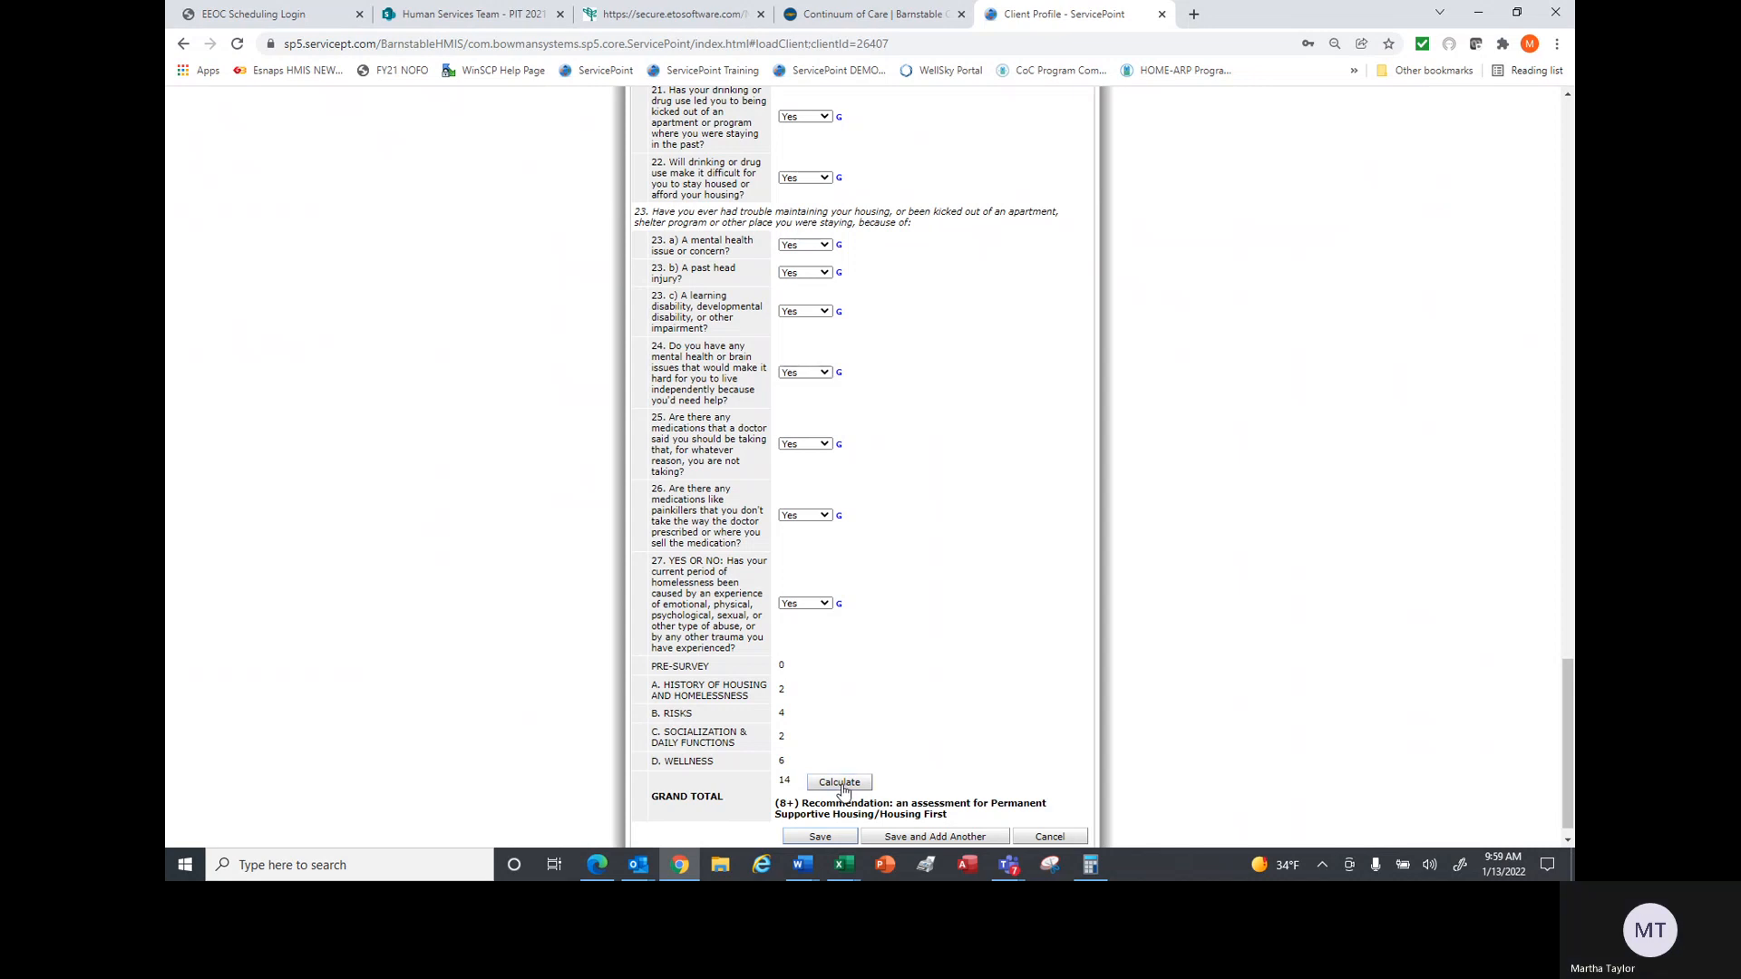
pyautogui.click(820, 837)
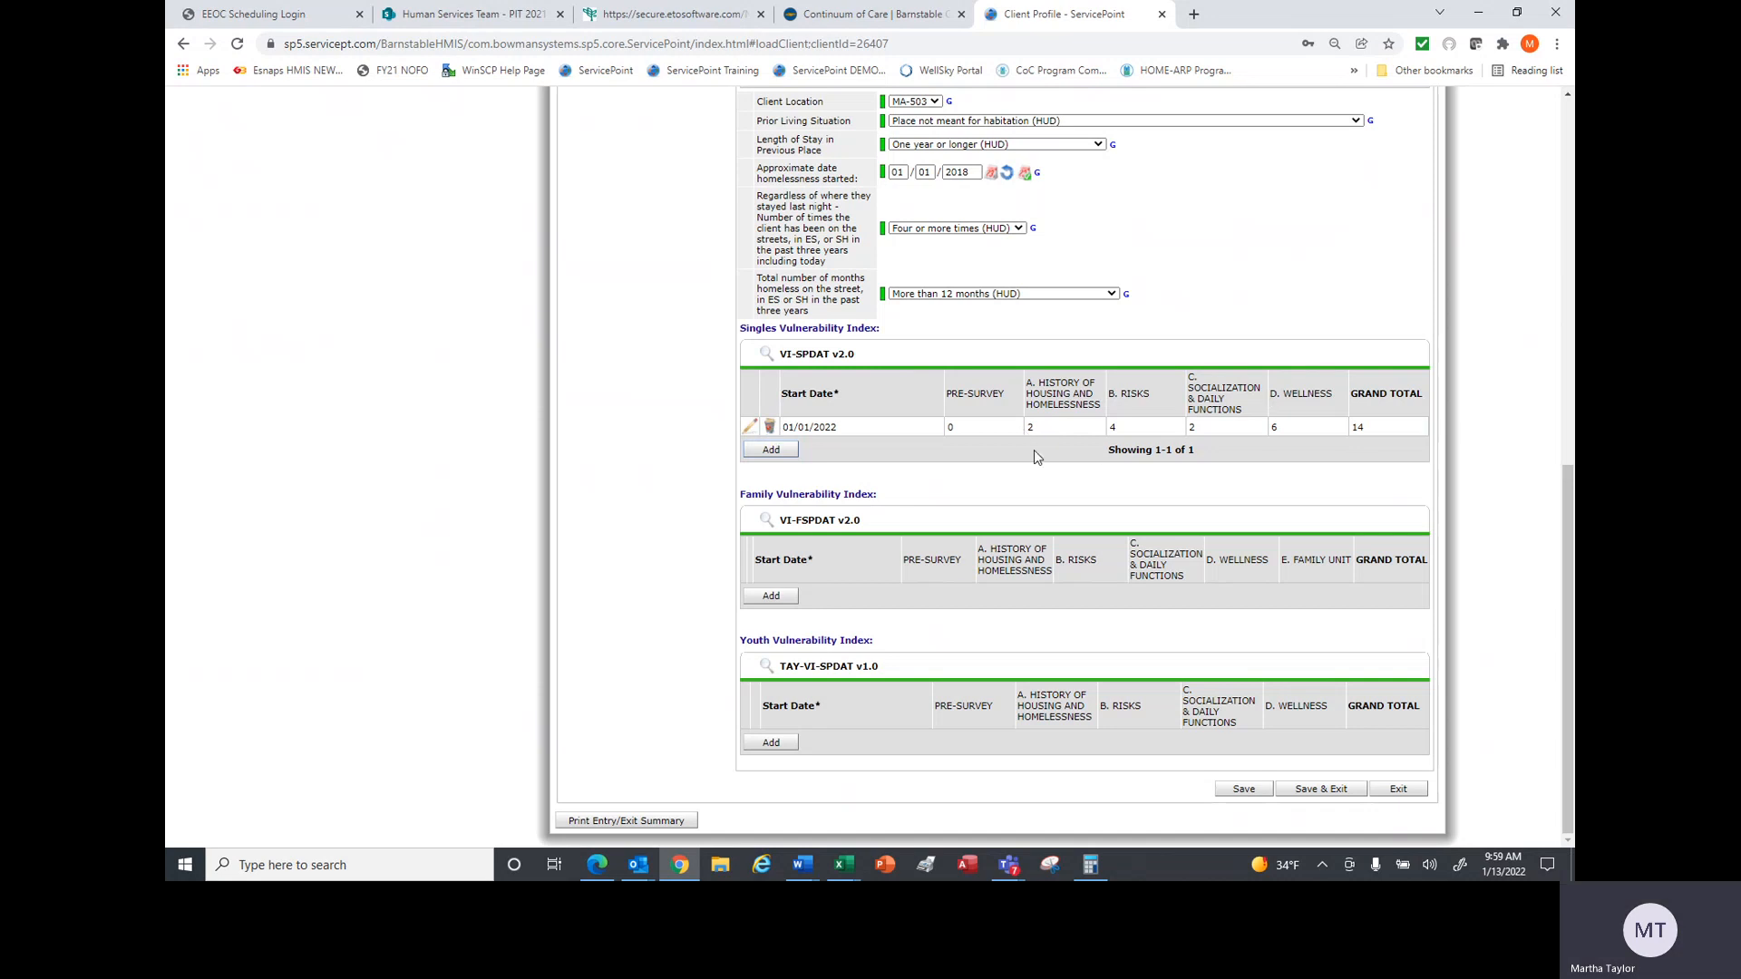
# - Open the saved 01/01/2022 singles VI-SPDAT v2.0 record for review and close it without editing
pyautogui.click(752, 428)
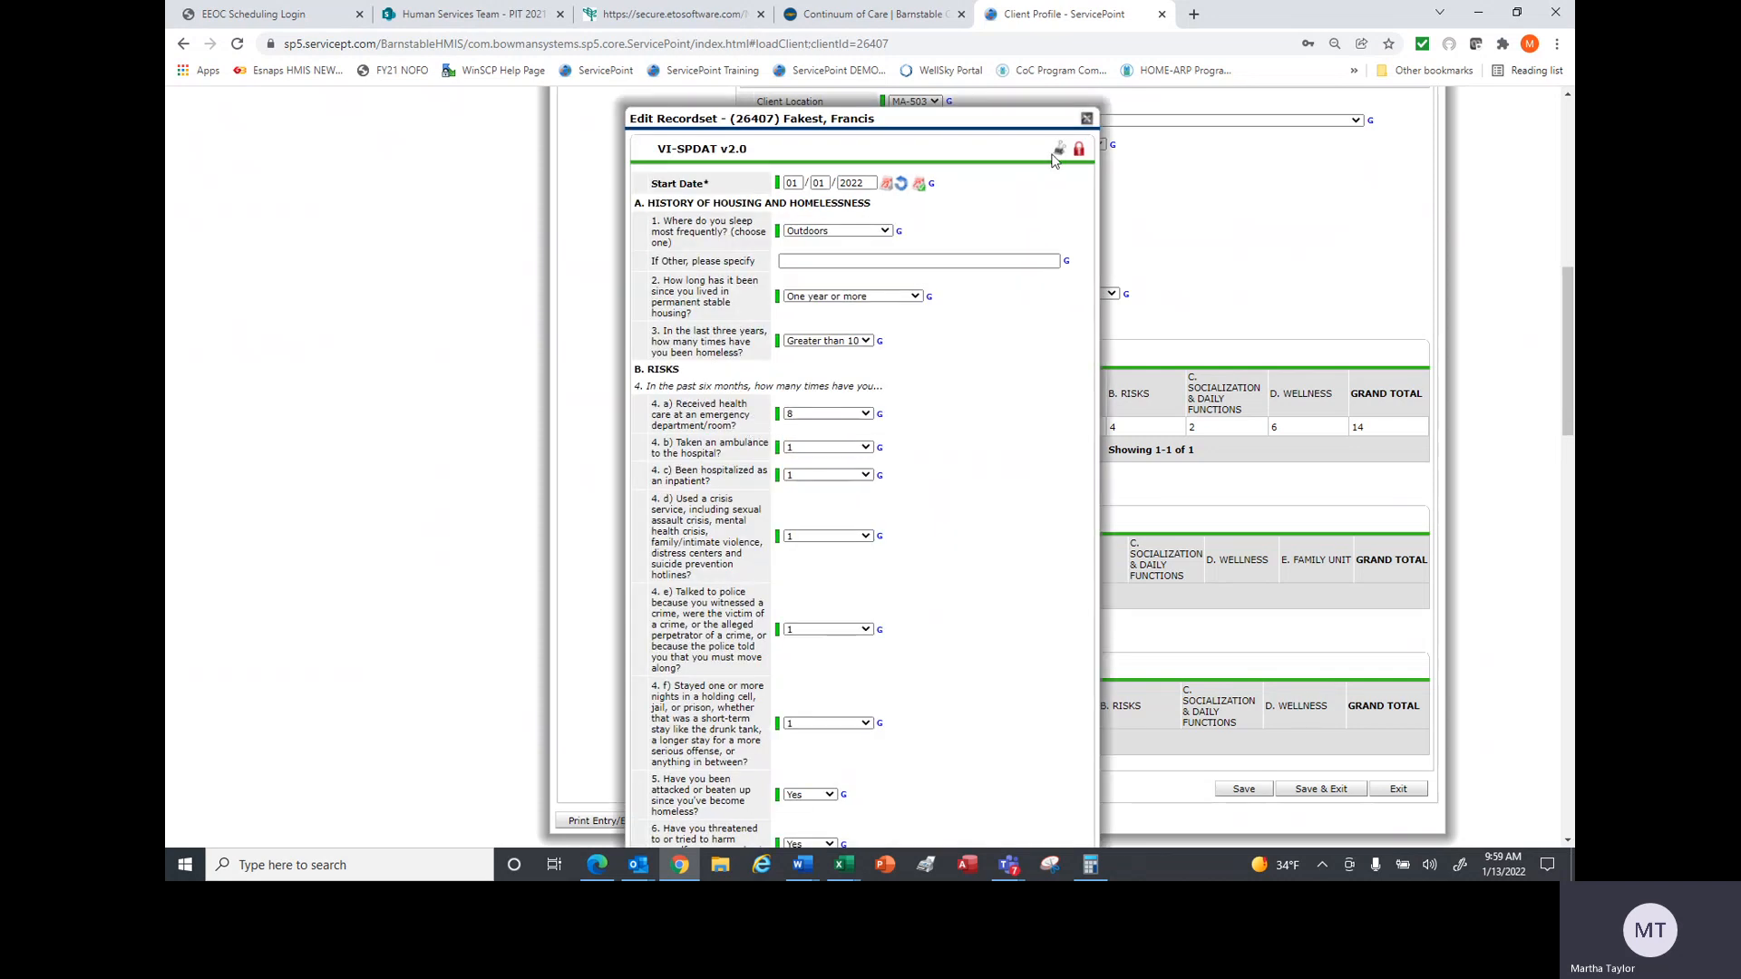
pyautogui.click(1087, 119)
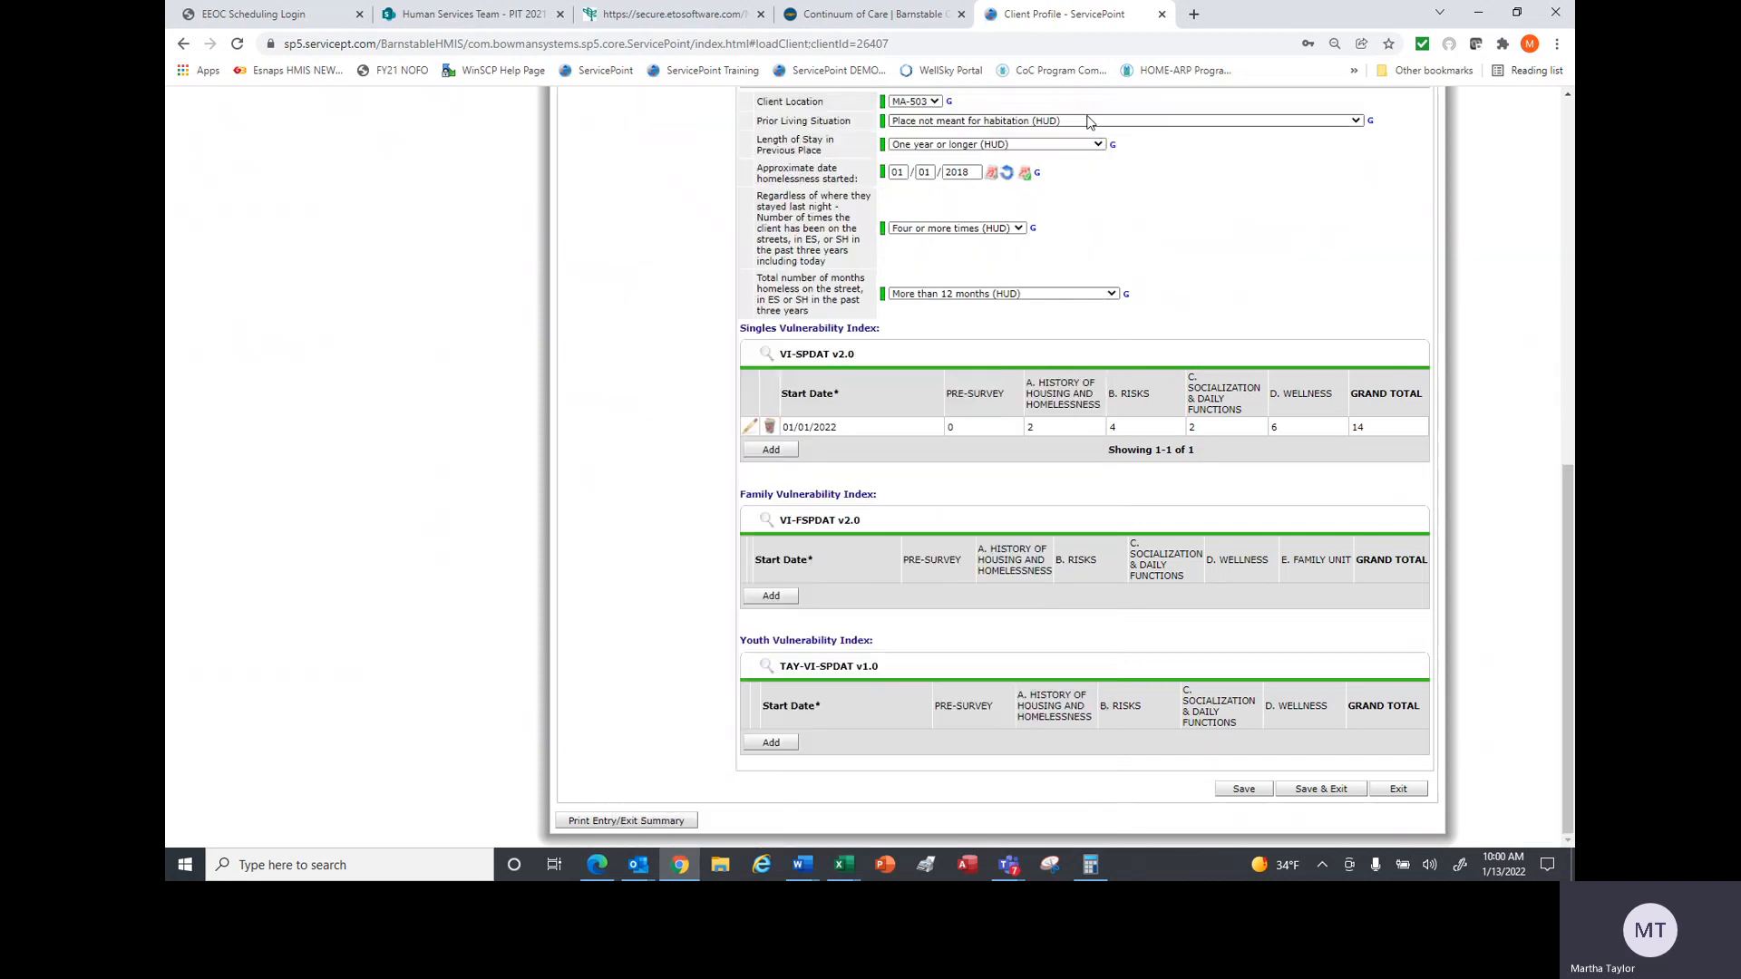
pyautogui.moveTo(1571, 581)
pyautogui.mouseDown()
pyautogui.moveTo(1520, 418)
pyautogui.moveTo(1536, 358)
pyautogui.moveTo(1539, 381)
pyautogui.moveTo(1526, 243)
pyautogui.moveTo(1566, 329)
pyautogui.moveTo(1574, 608)
pyautogui.mouseUp()
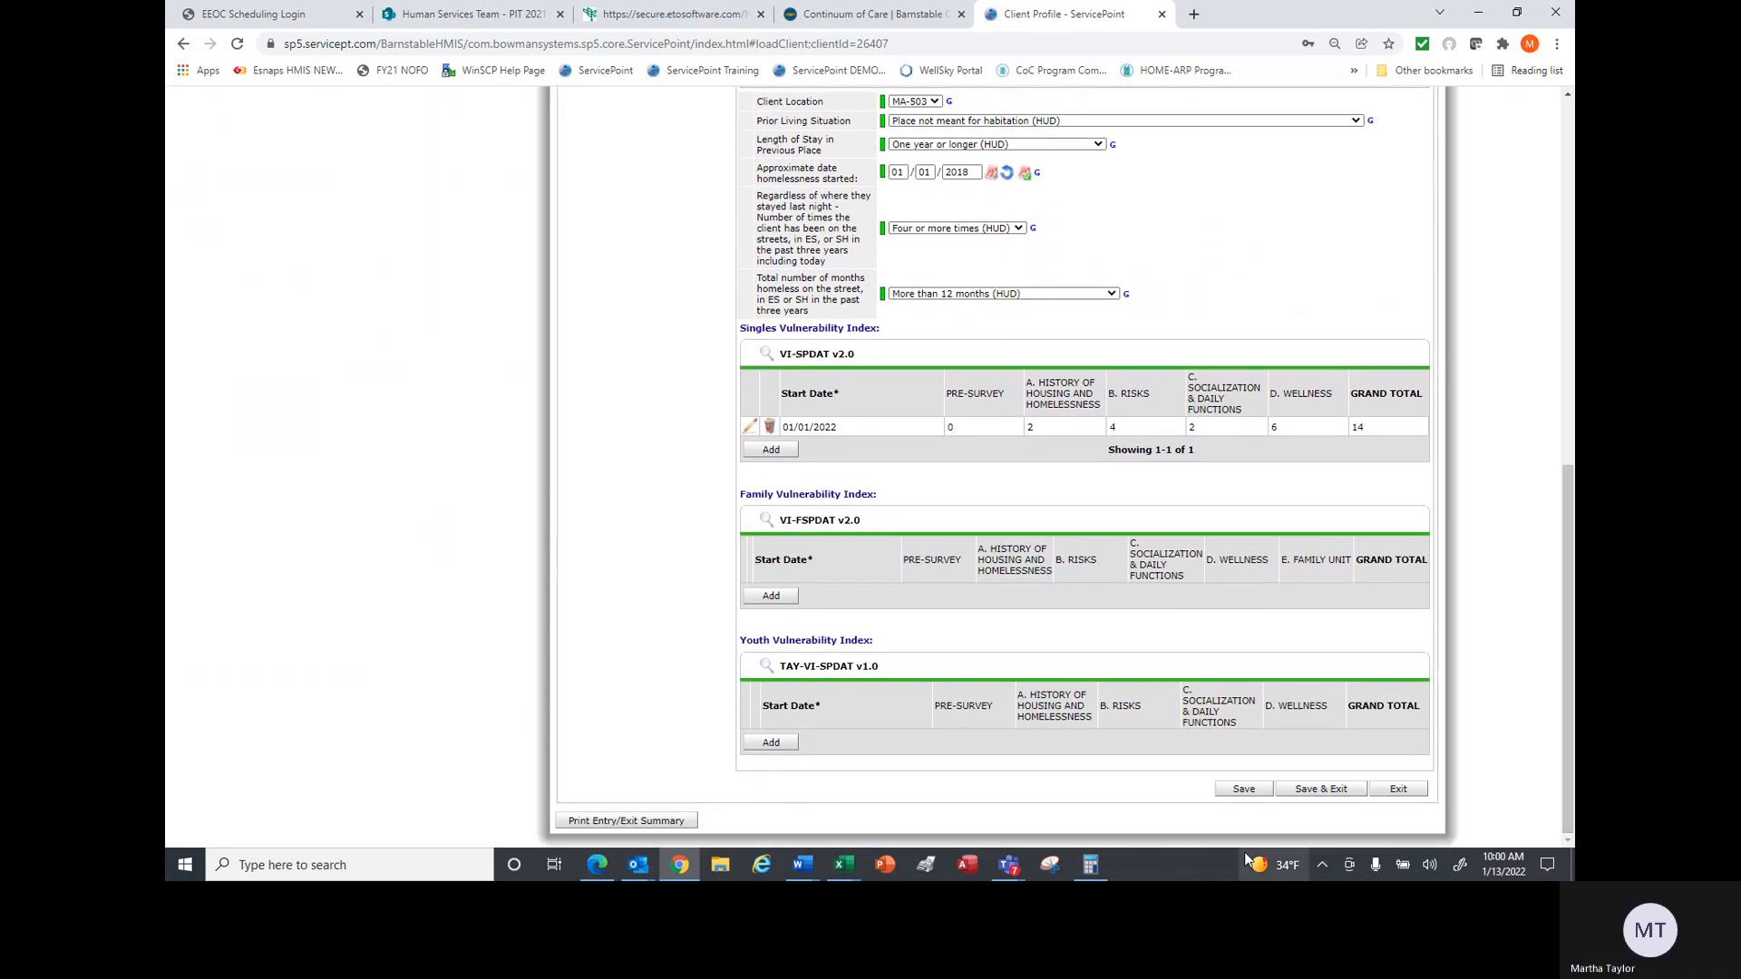
# - Save the Coordinated Entry assessment and exit to the client's entry/exit list
pyautogui.click(1242, 791)
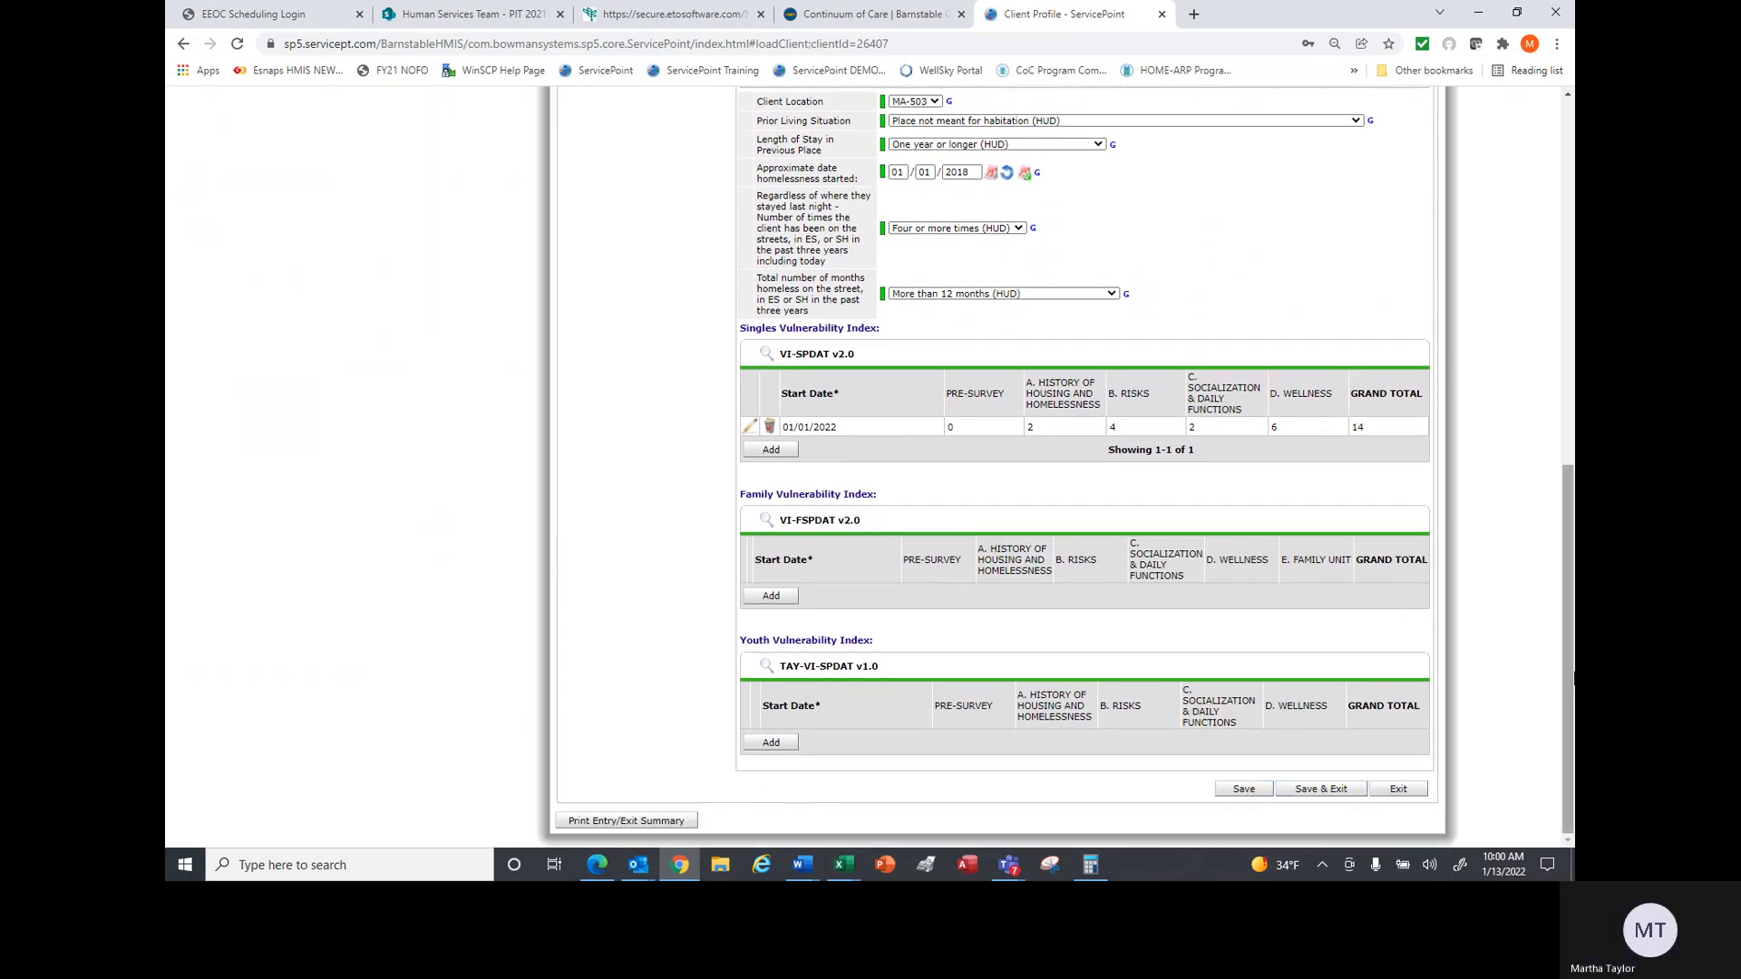
pyautogui.moveTo(1571, 680); pyautogui.dragTo(1531, 541)
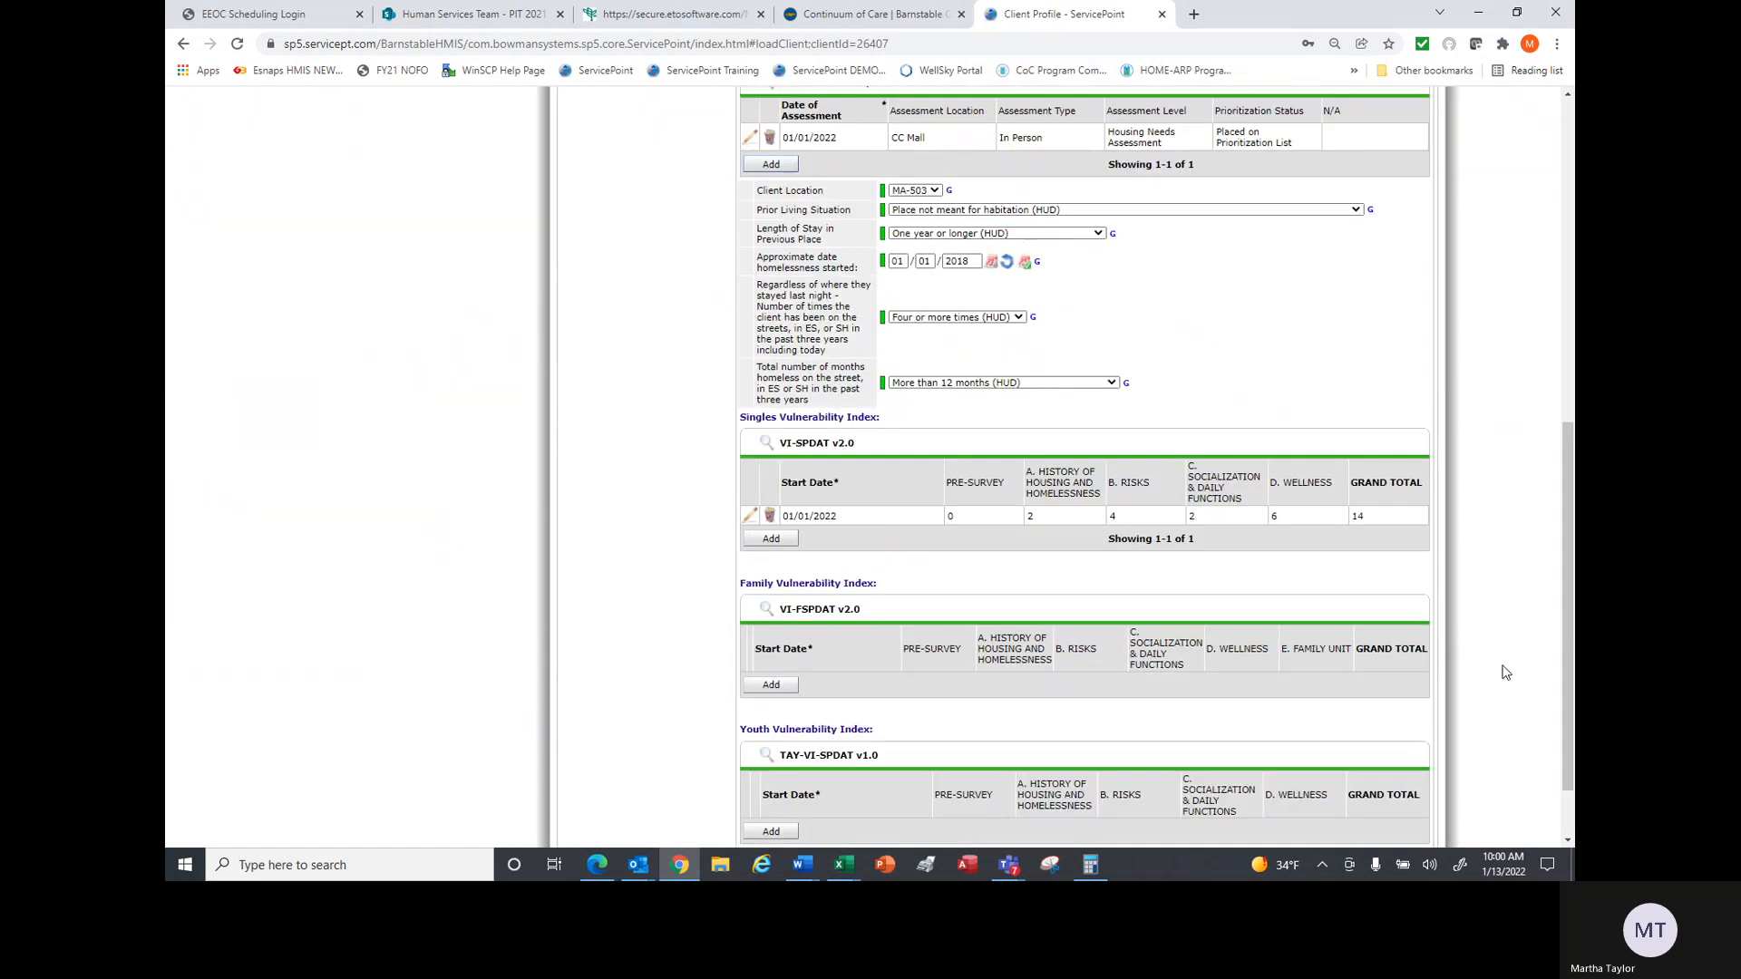
pyautogui.scroll(-1, 1571, 640)
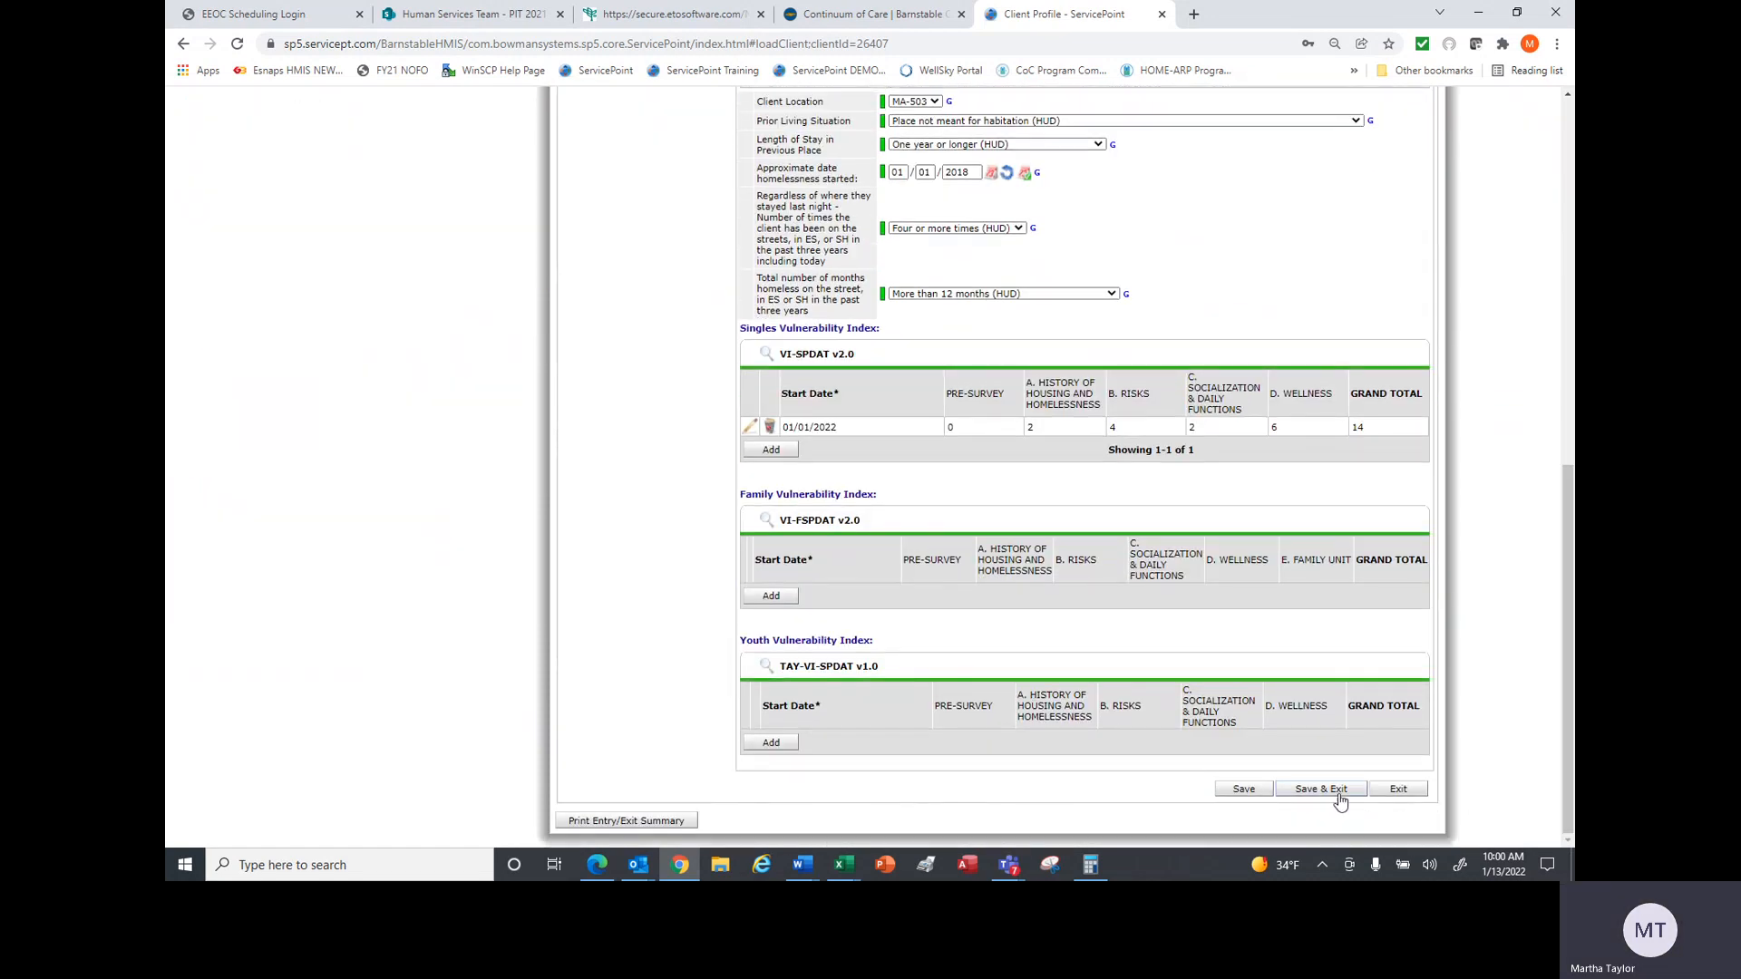
pyautogui.click(1322, 789)
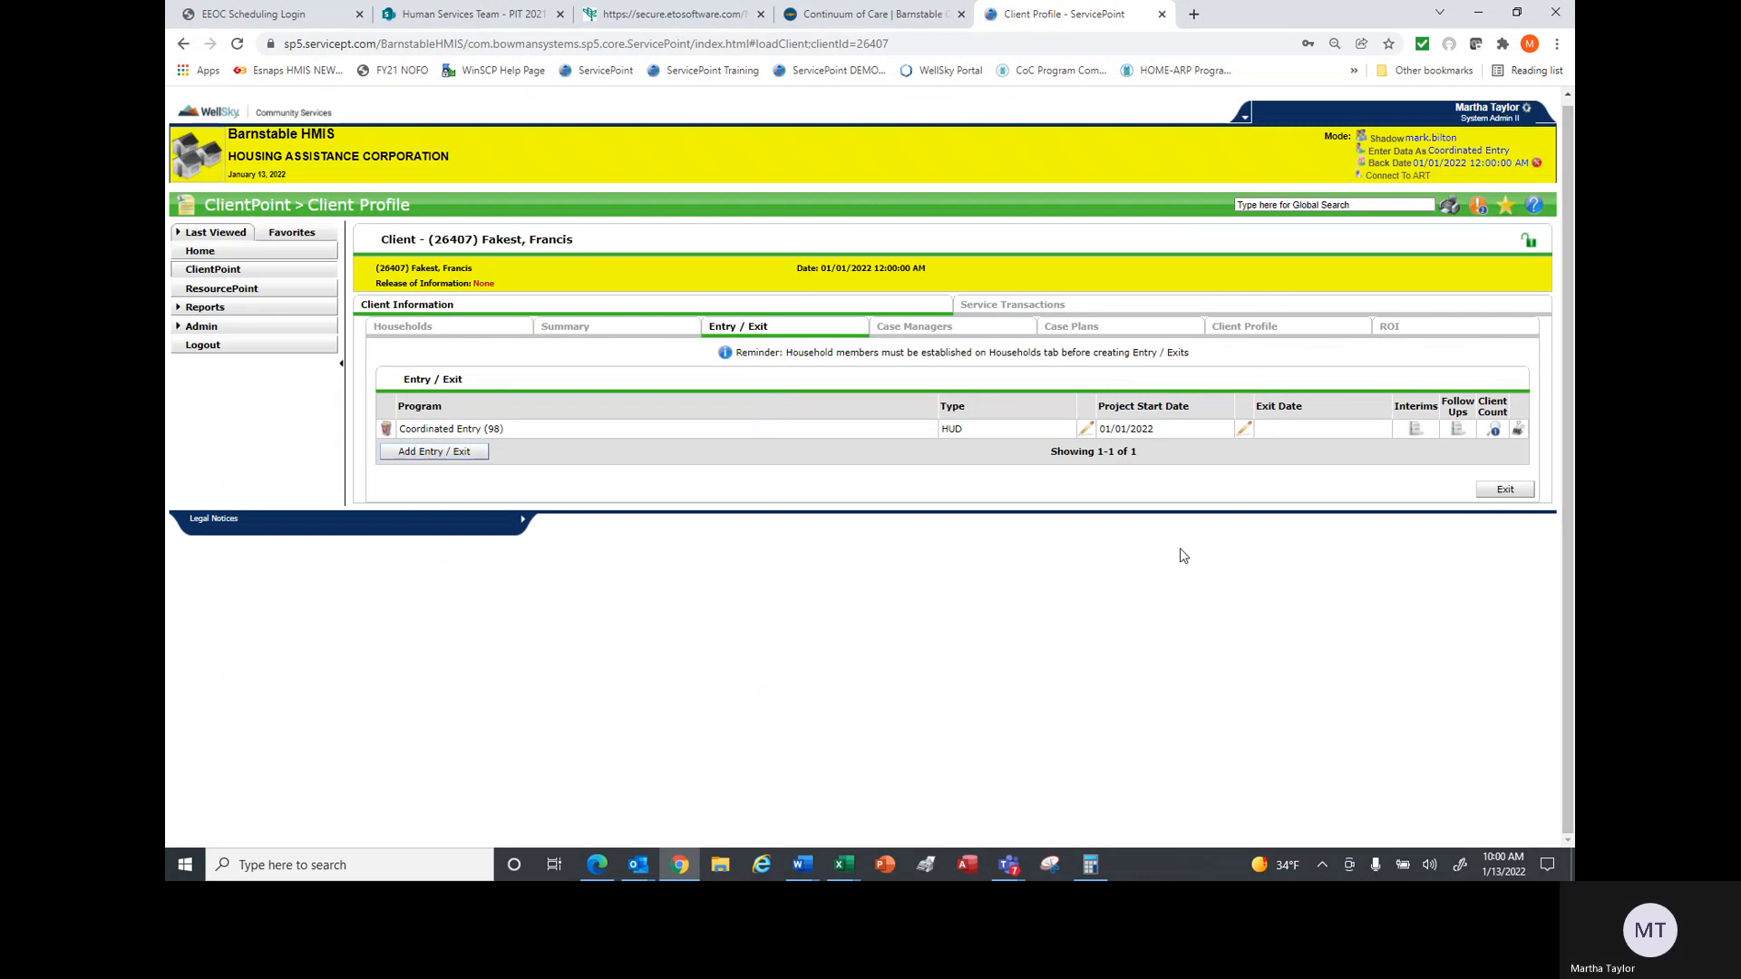
# - Review the client's summary for the Coordinated Entry enrollment and the singles VI-SPDAT v2.0 scores
pyautogui.click(590, 327)
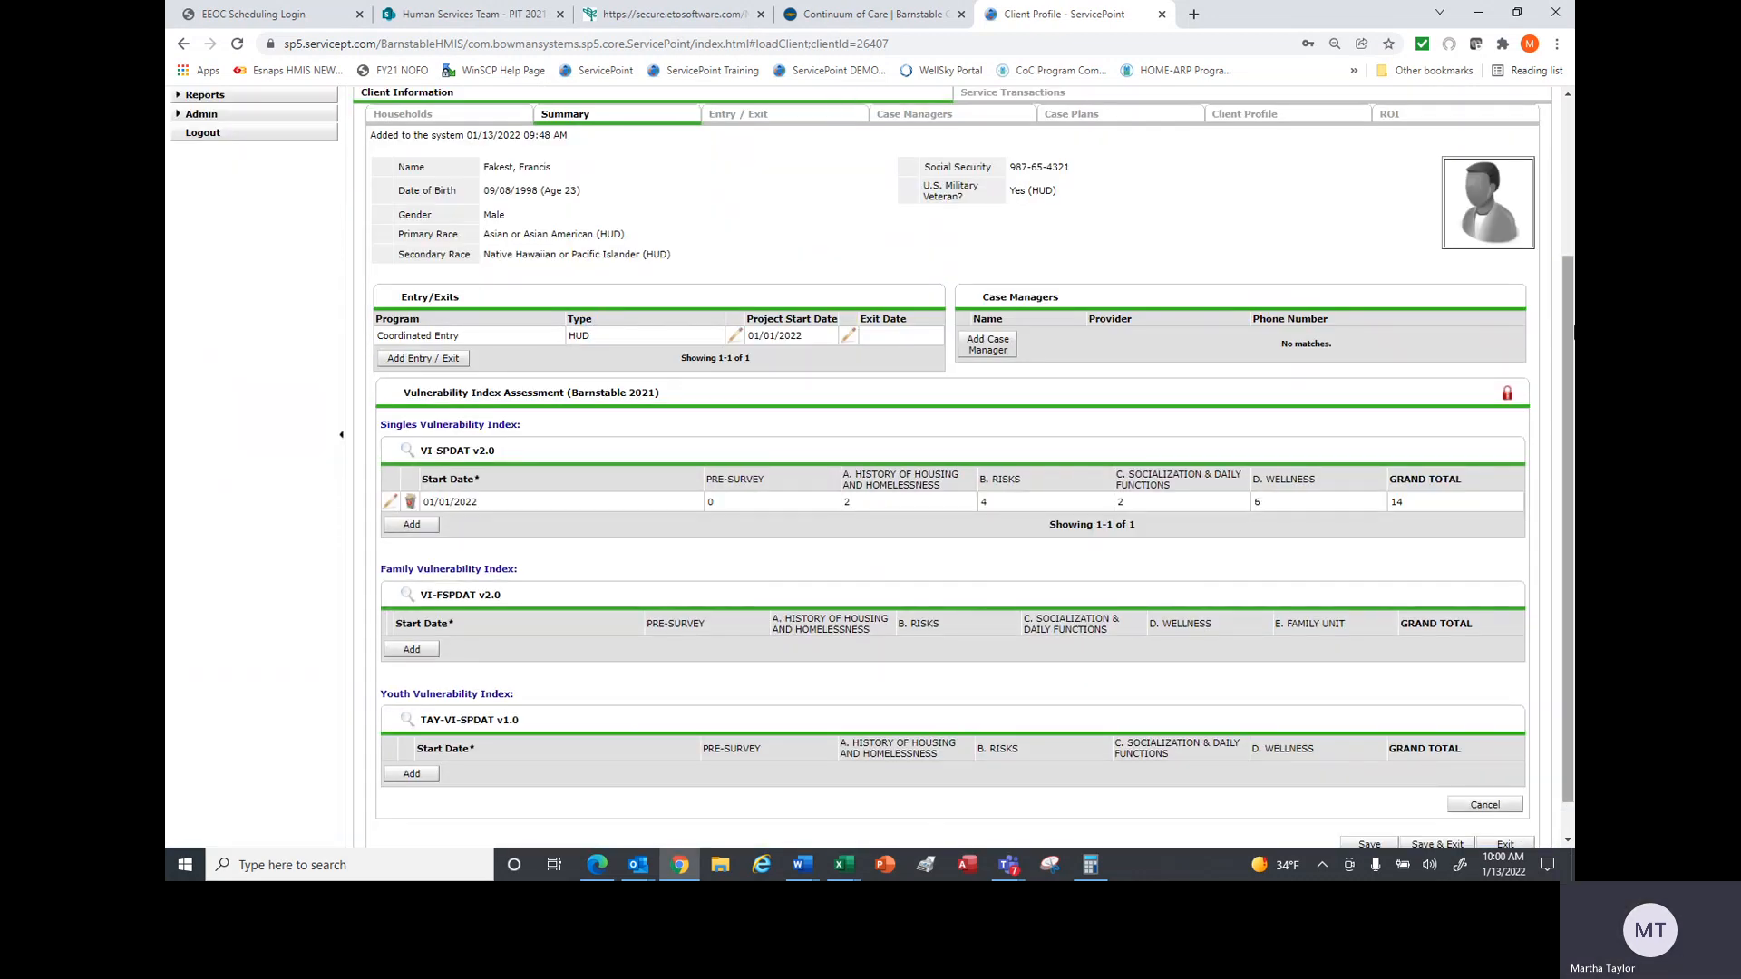
pyautogui.moveTo(1570, 306); pyautogui.dragTo(1530, 278)
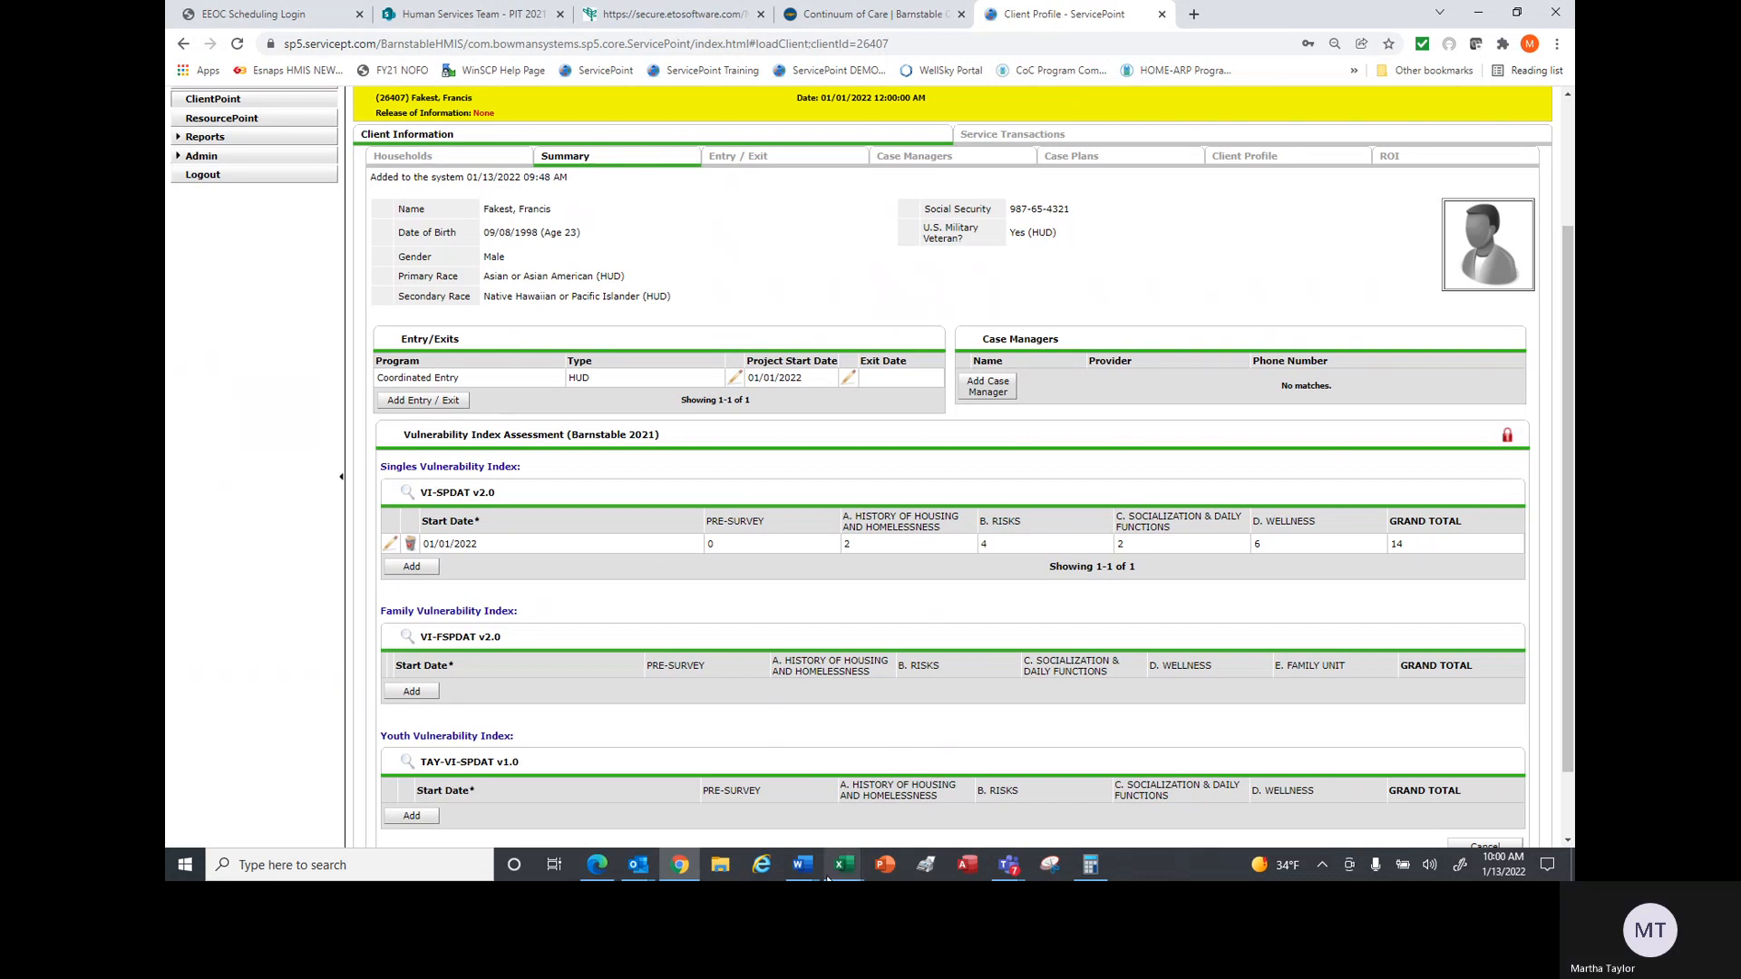
pyautogui.moveTo(843, 871)
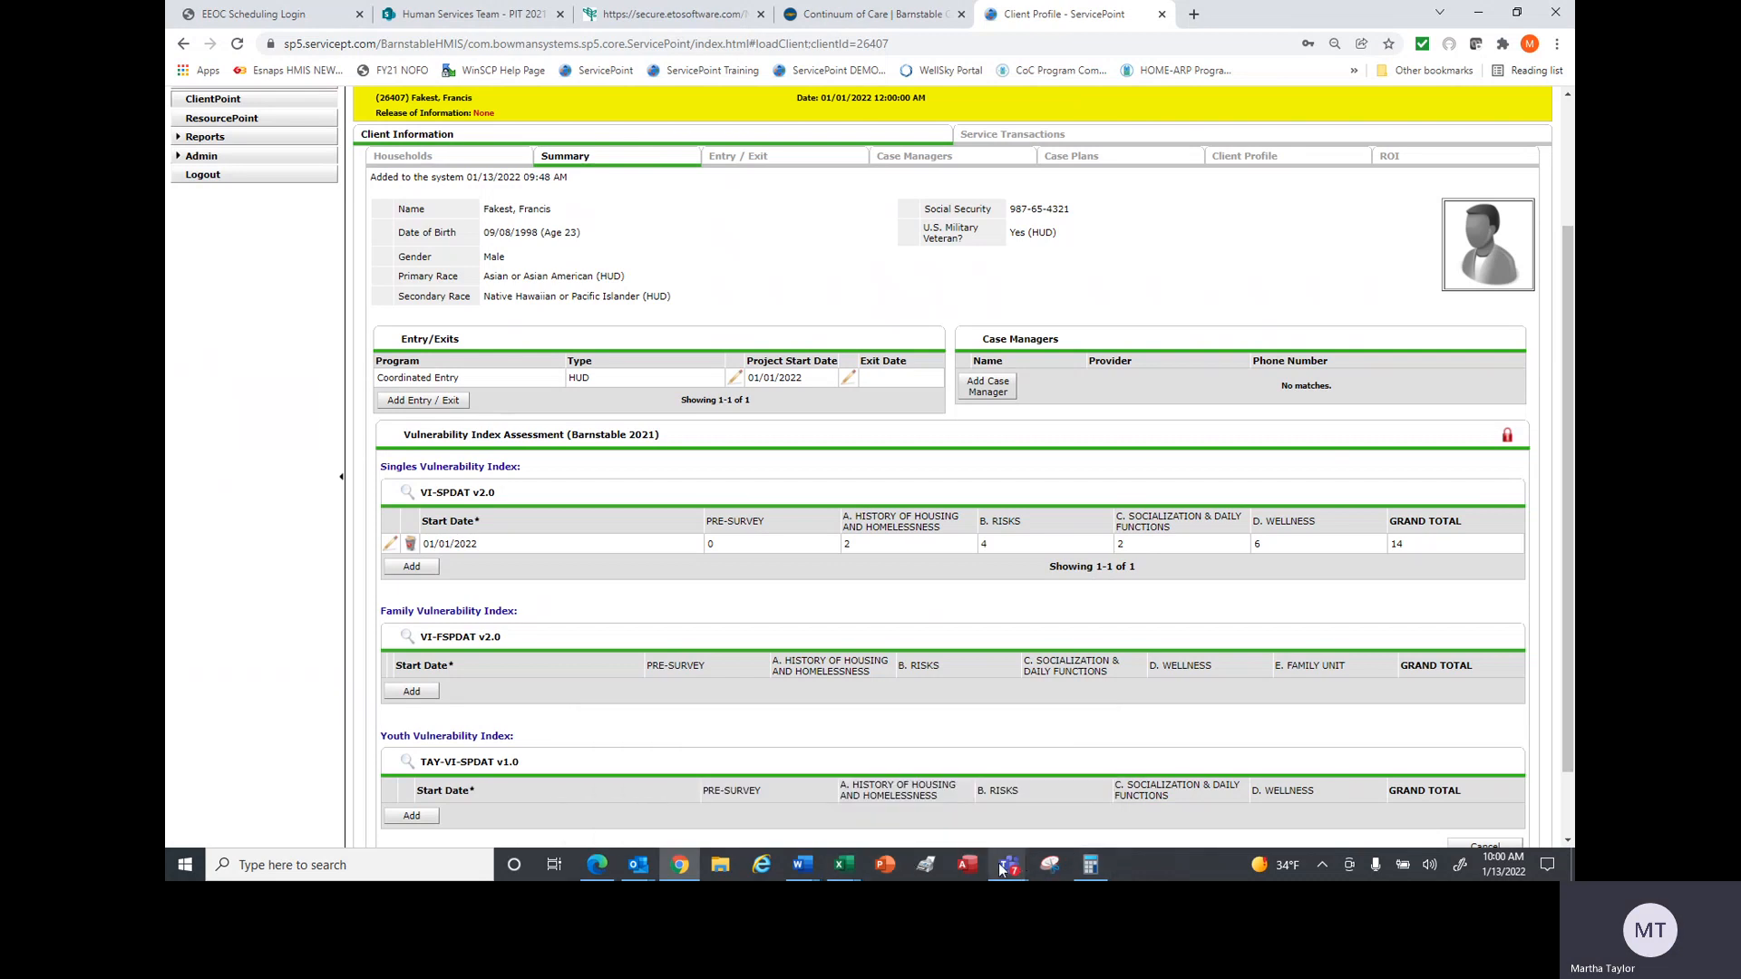
pyautogui.moveTo(1003, 870)
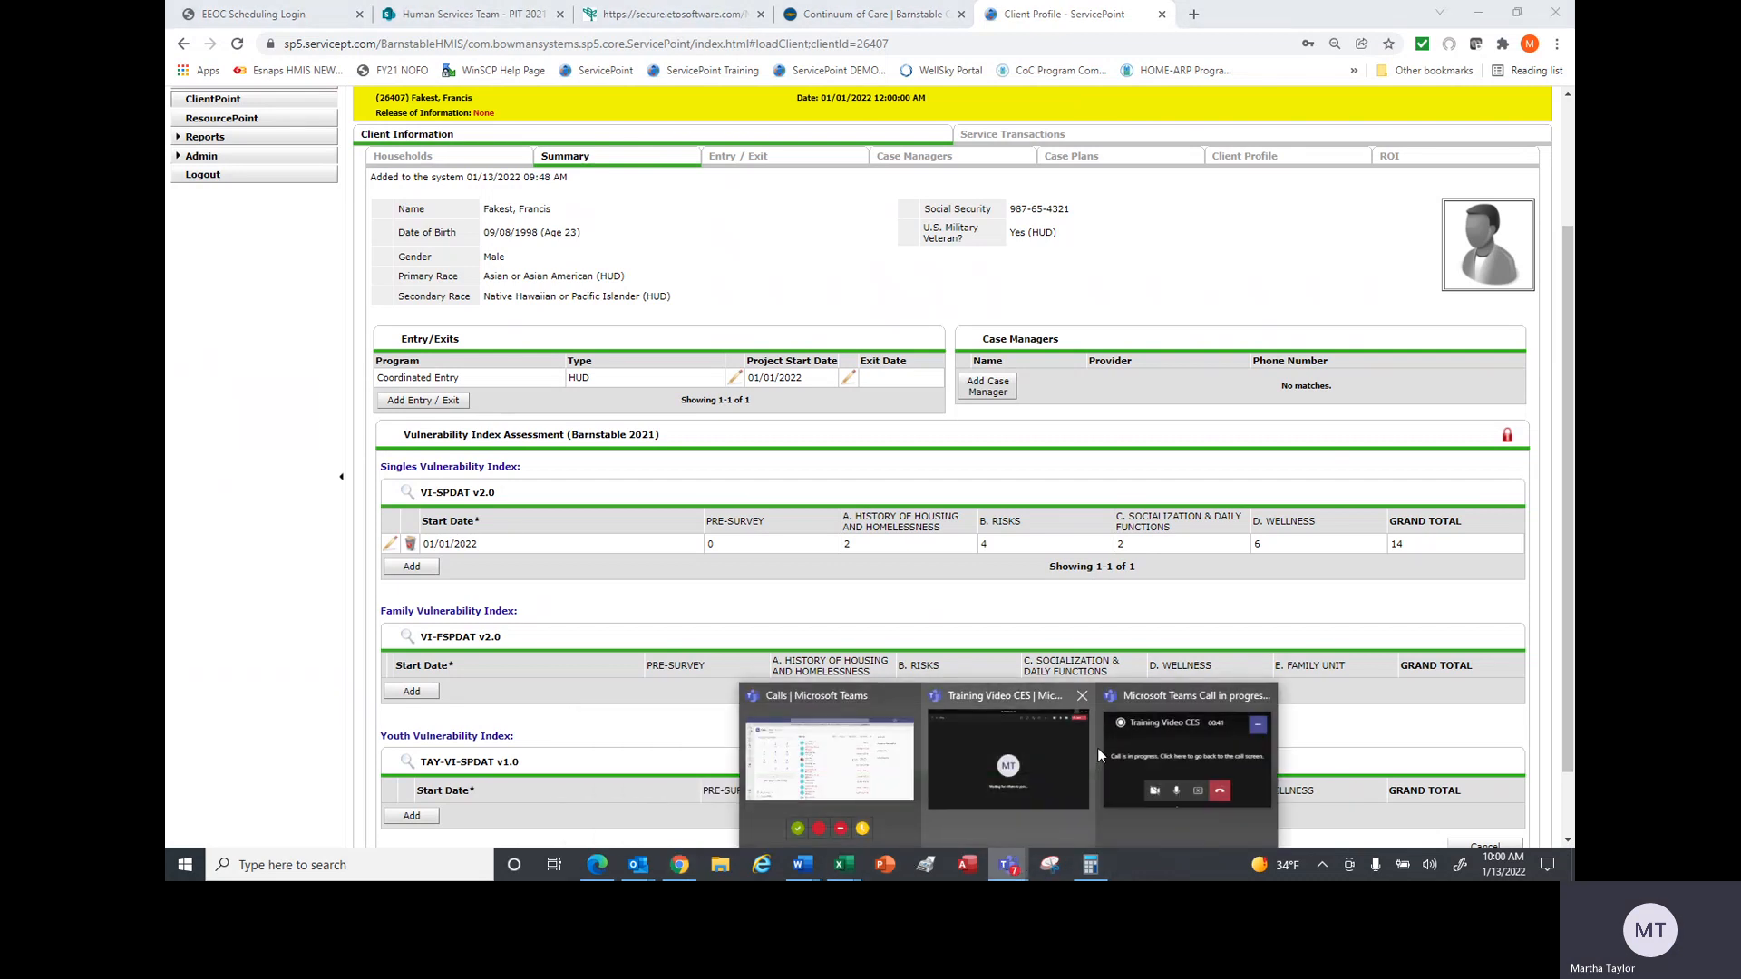
pyautogui.moveTo(1178, 765)
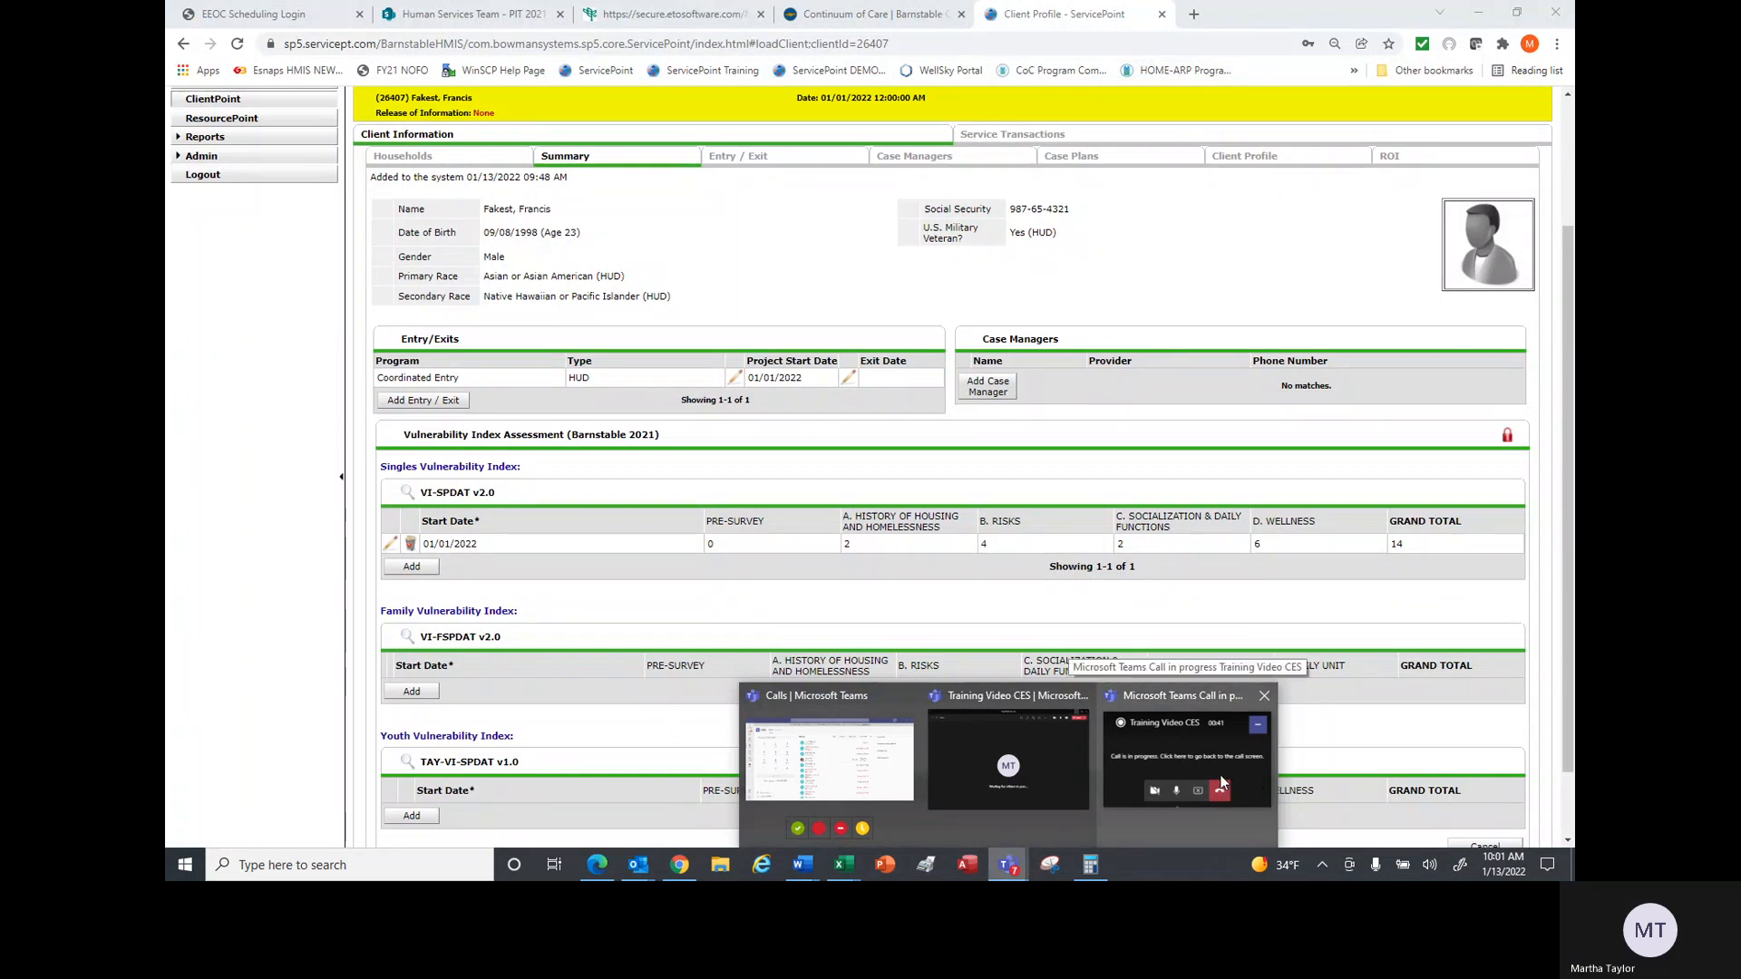
pyautogui.click(1221, 788)
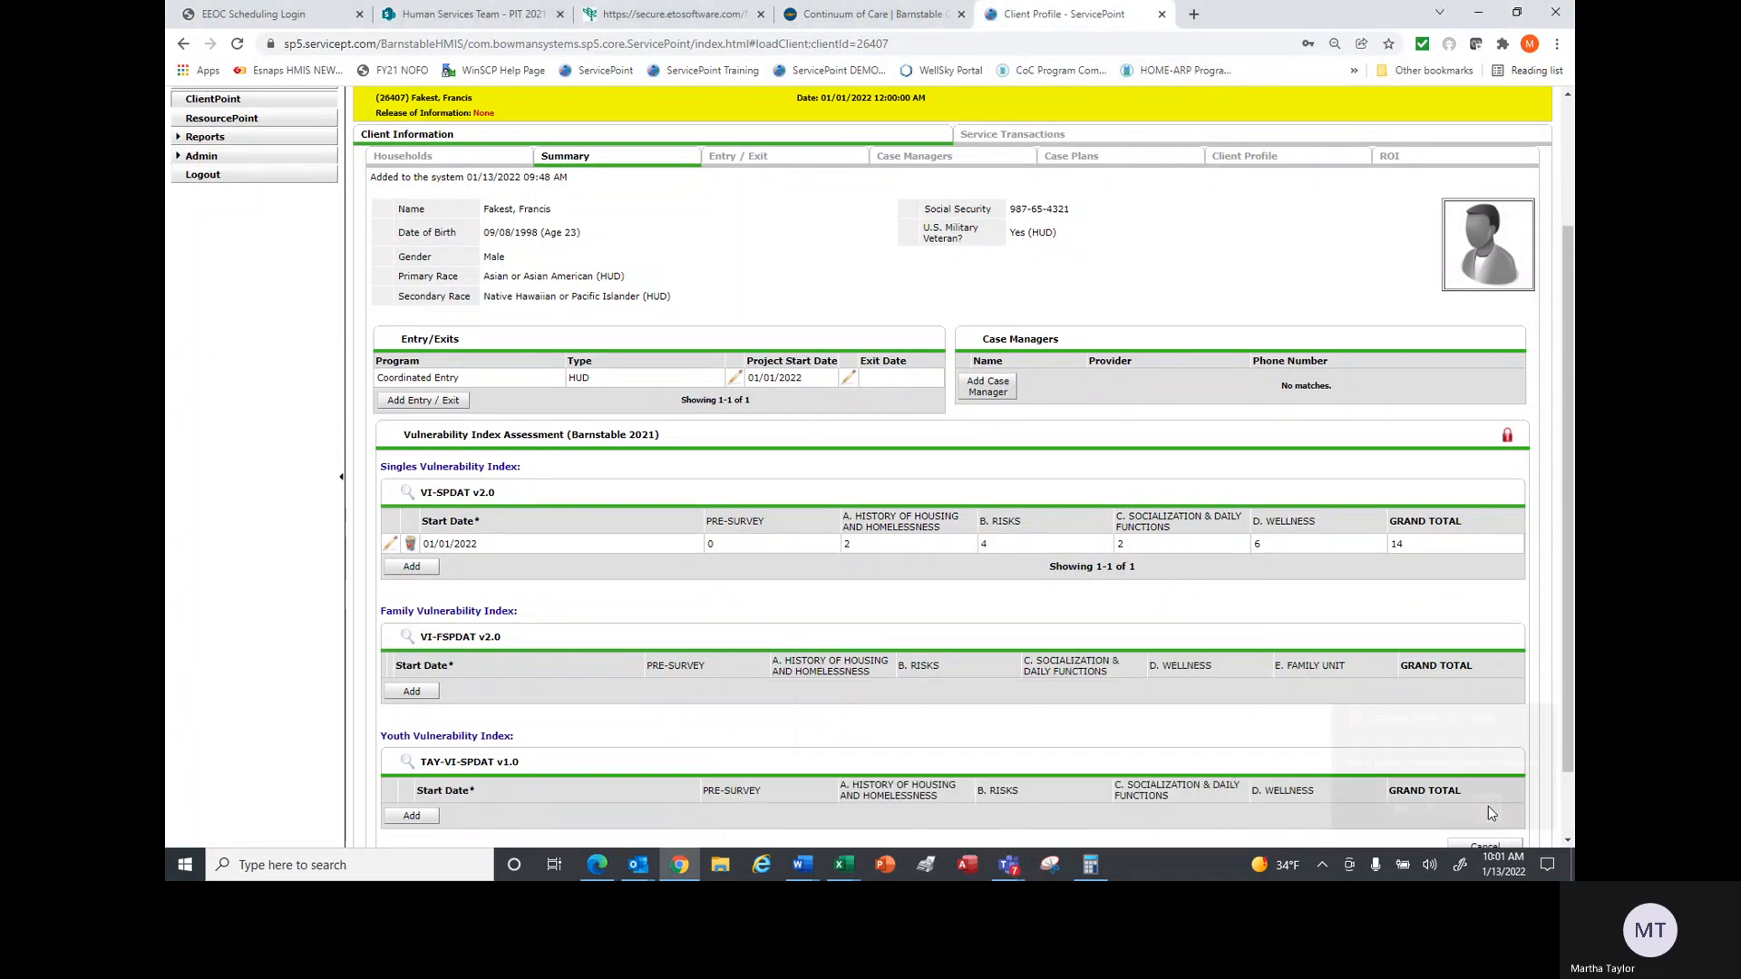